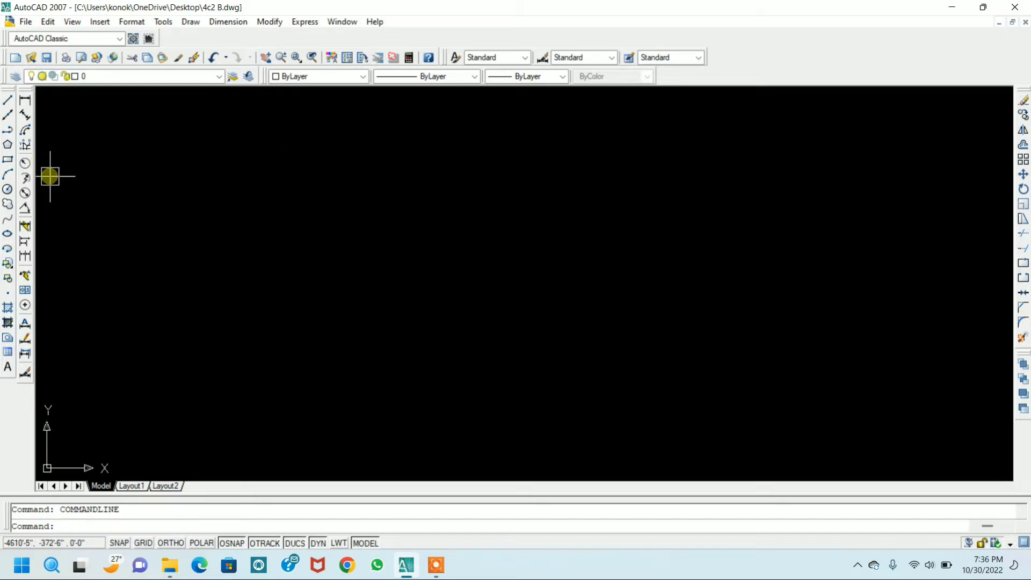
- Hide the Draw toolbar and display it again
right_click(18, 152)
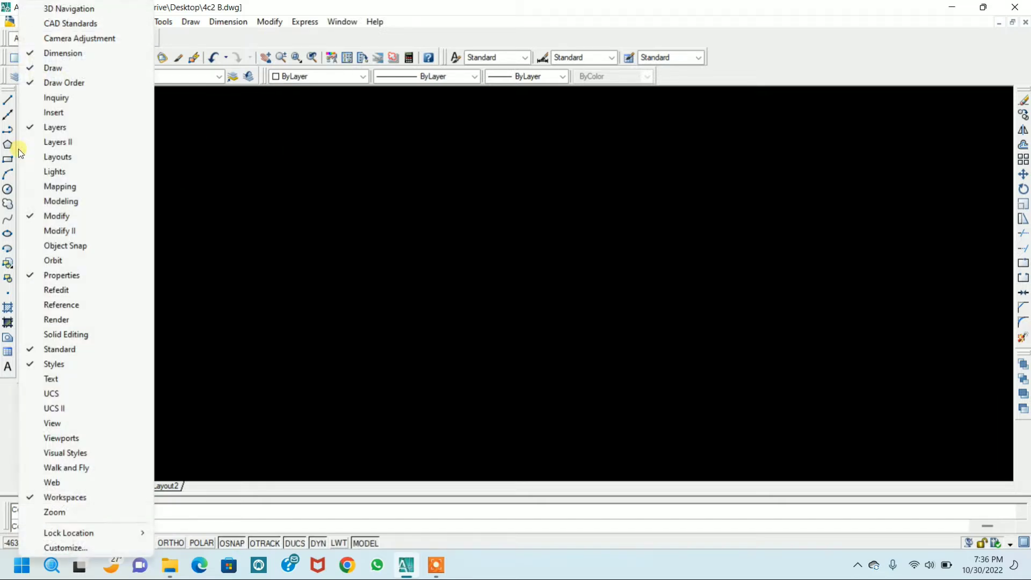
click(54, 68)
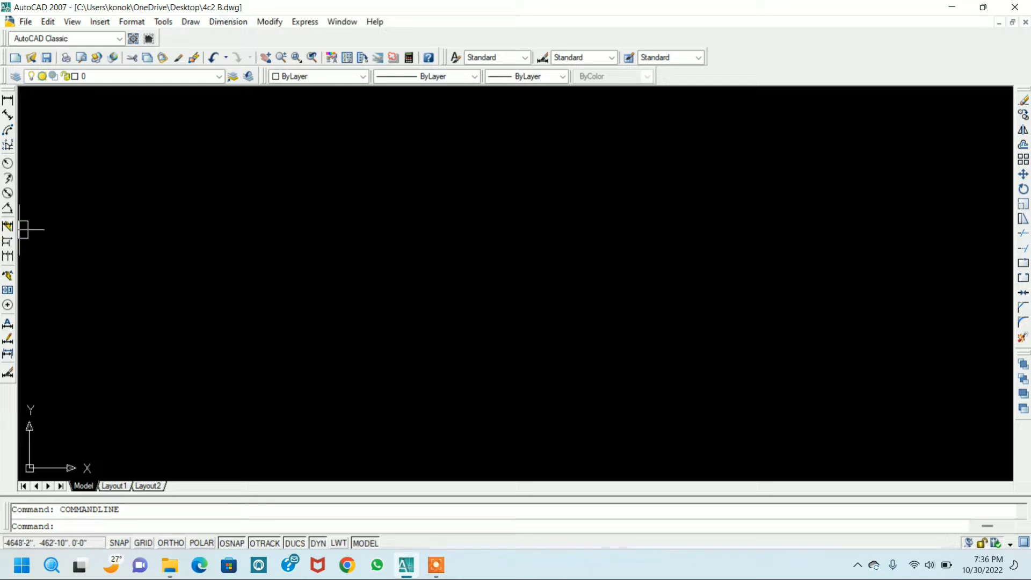
right_click(8, 178)
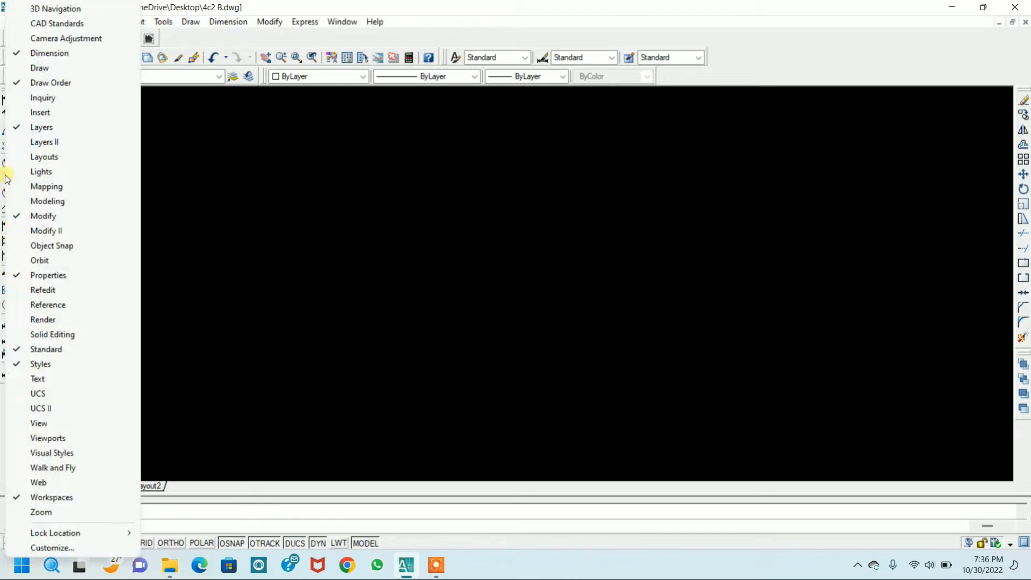
click(20, 67)
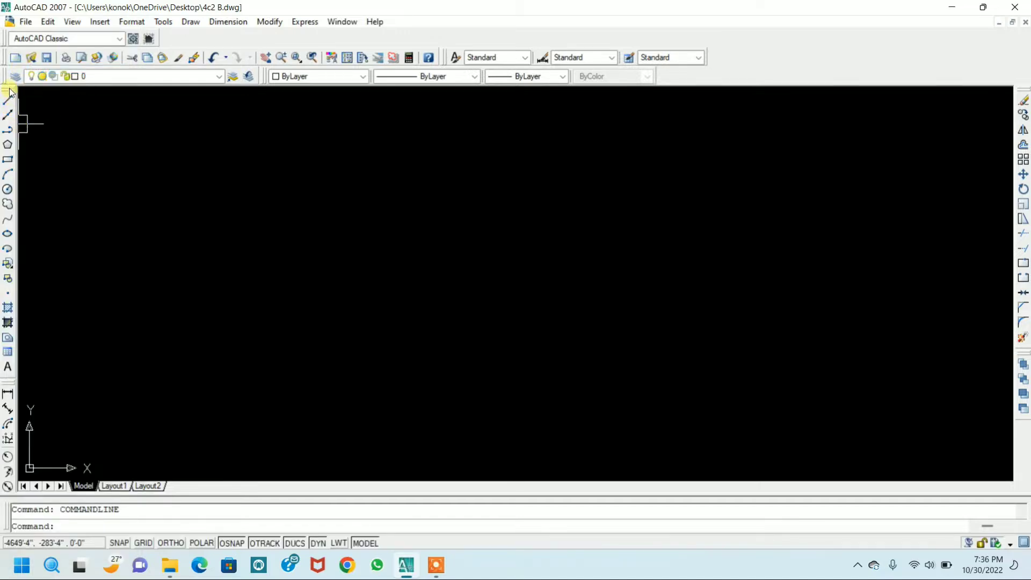
- Dock the Draw toolbar in its own column beside the Dimension toolbar, and move the Dimension toolbar up its column
mouse_move(9, 88)
mouse_down()
mouse_move(41, 90)
mouse_move(42, 102)
mouse_move(9, 221)
mouse_up()
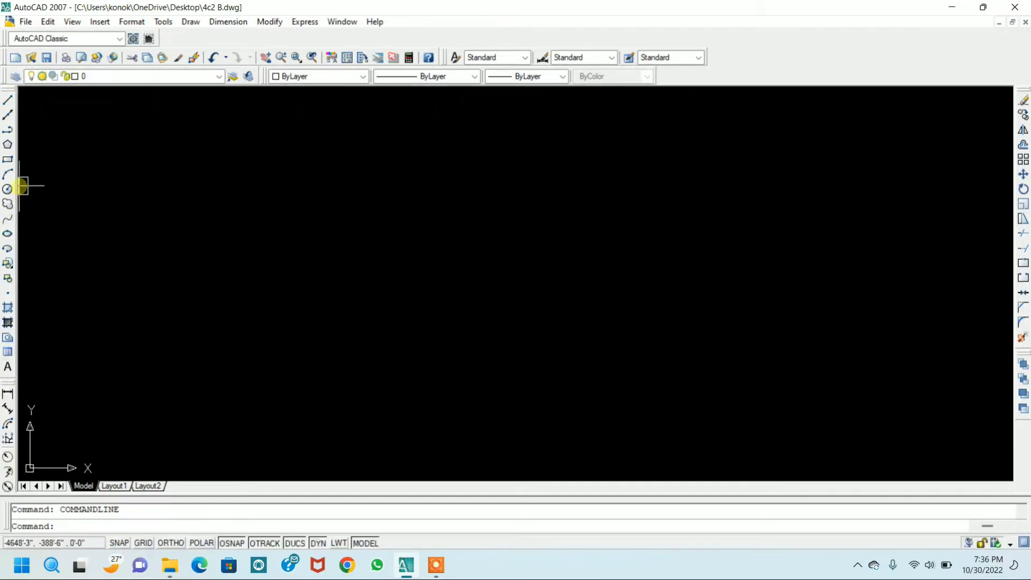
drag(7, 92, 22, 99)
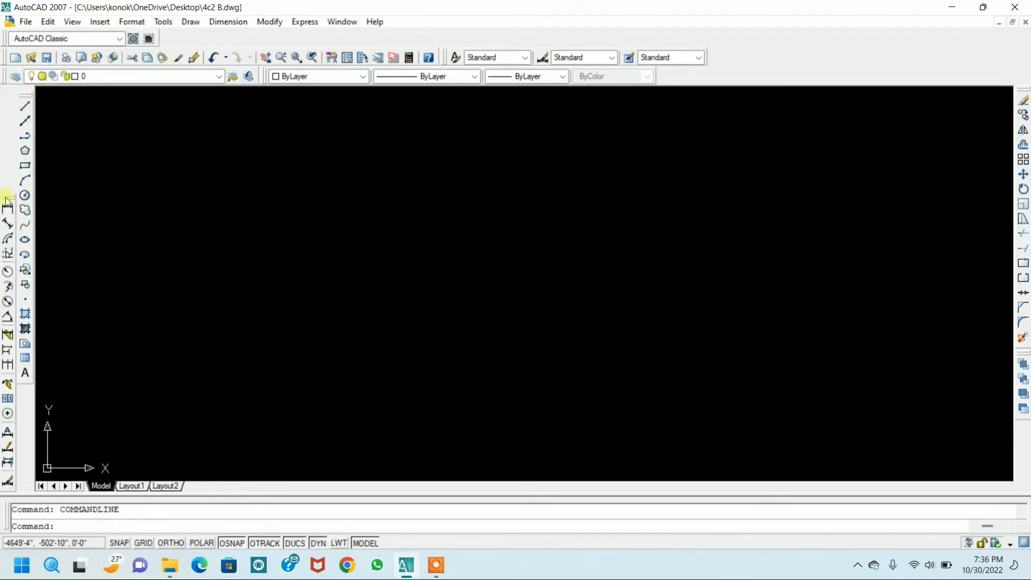
drag(6, 201, 11, 96)
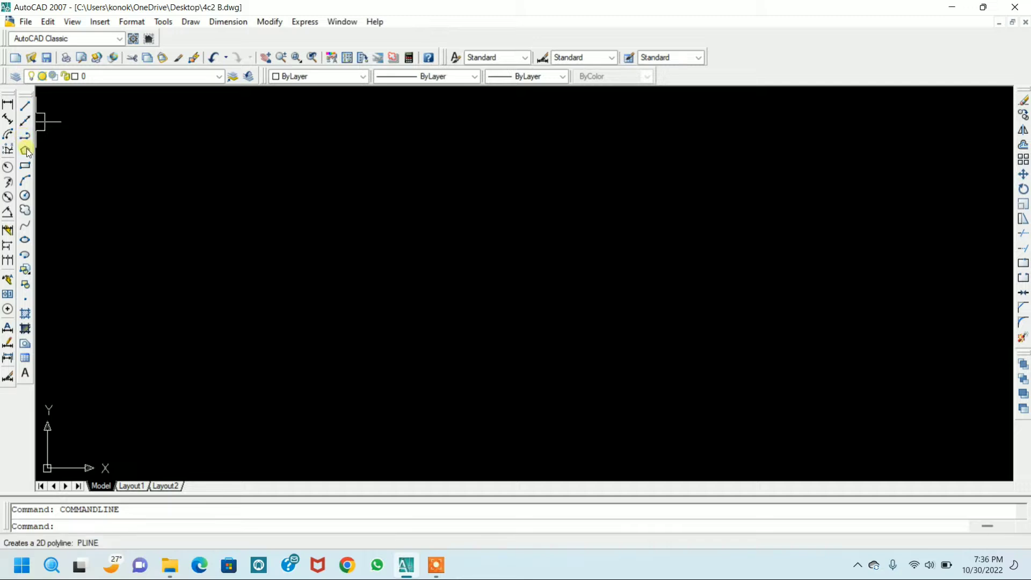
- Draw a single horizontal line 10' long in the empty drawing with Ortho turned on
click(25, 109)
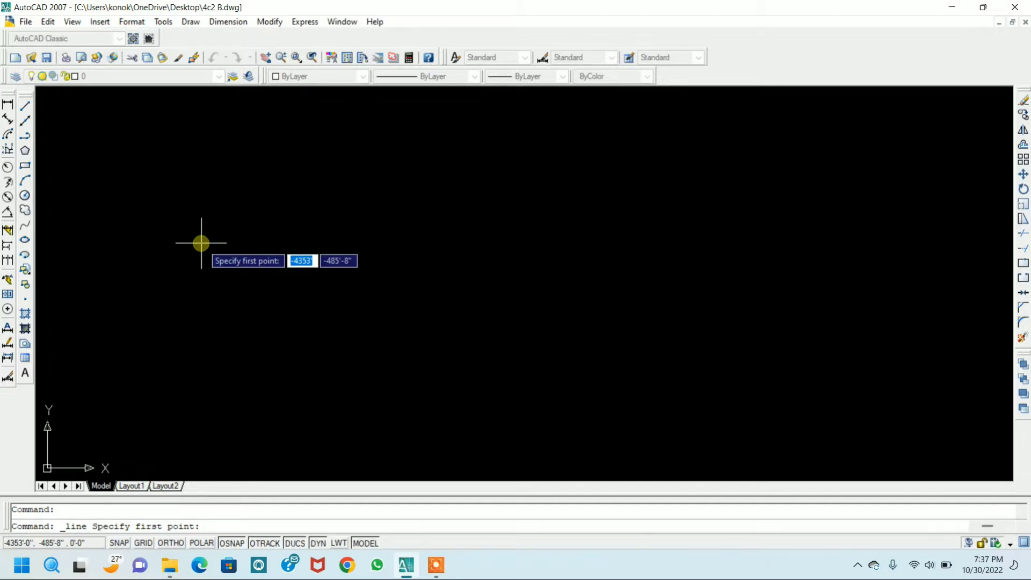
key(Escape)
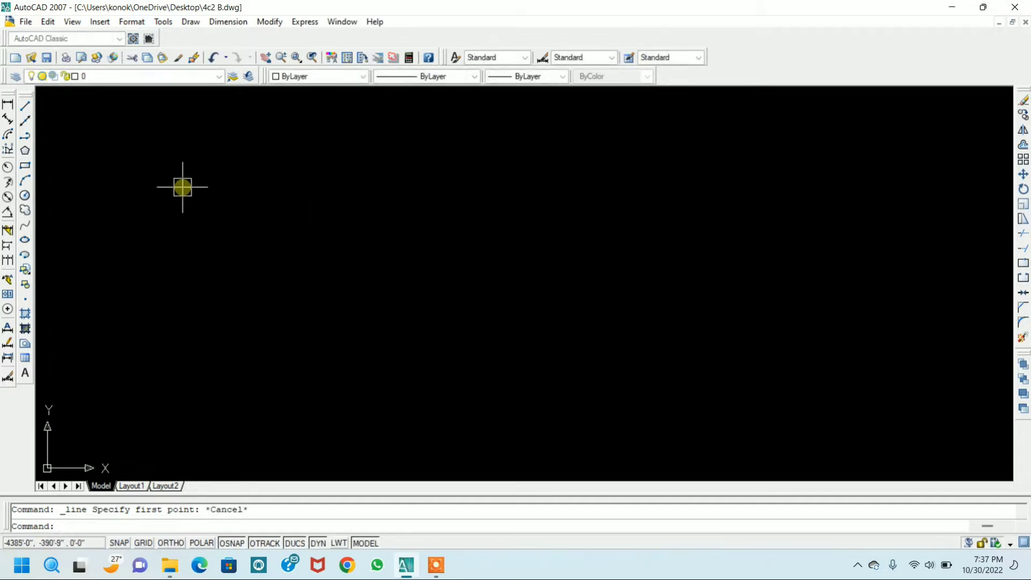
click(25, 108)
click(24, 107)
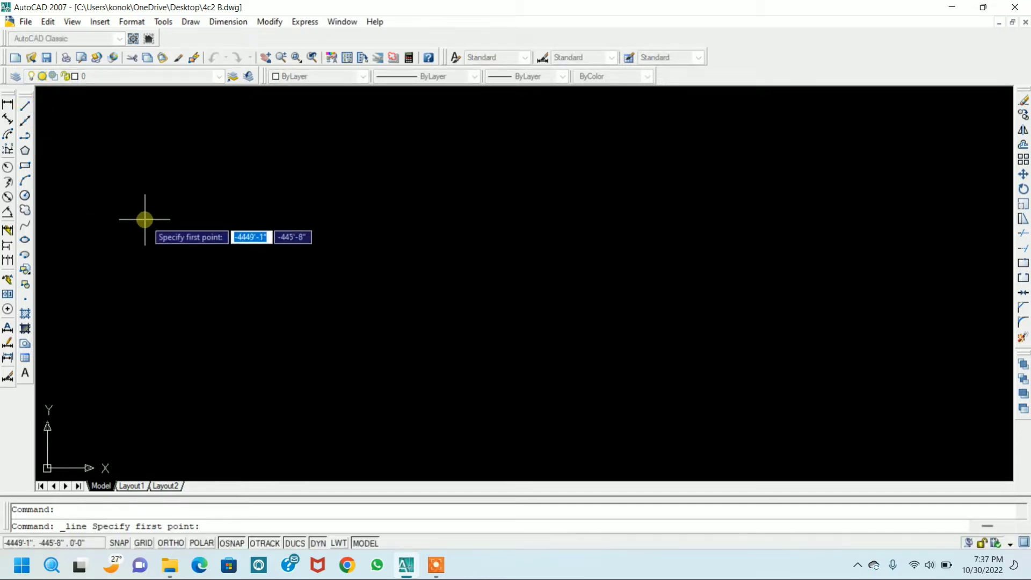
click(184, 256)
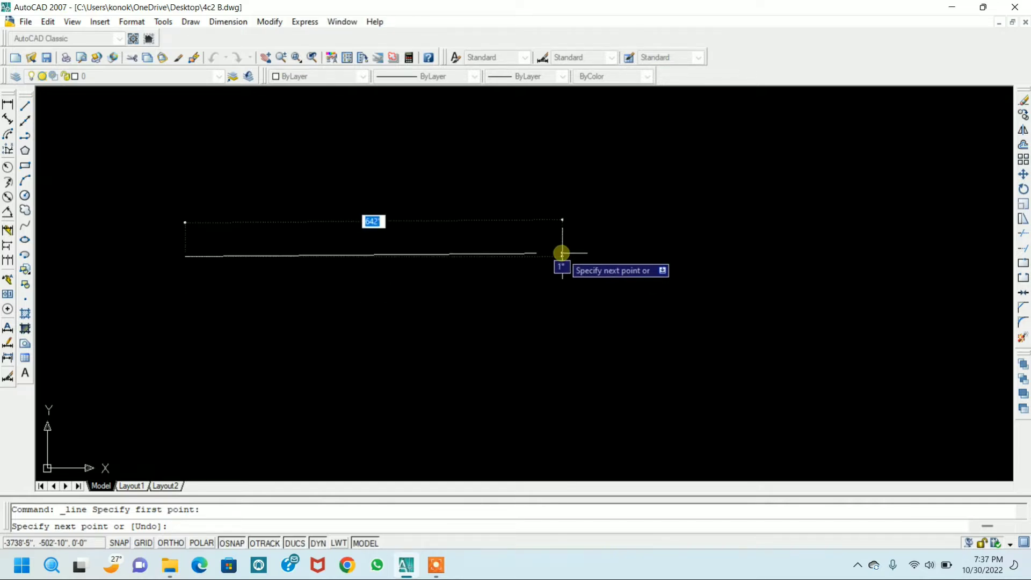
key(F8)
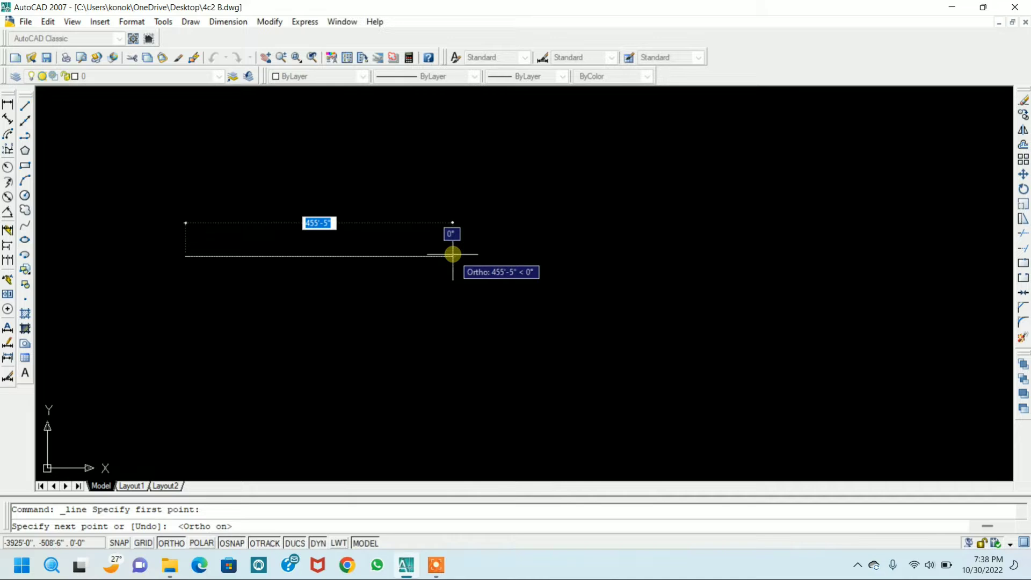
text(10)
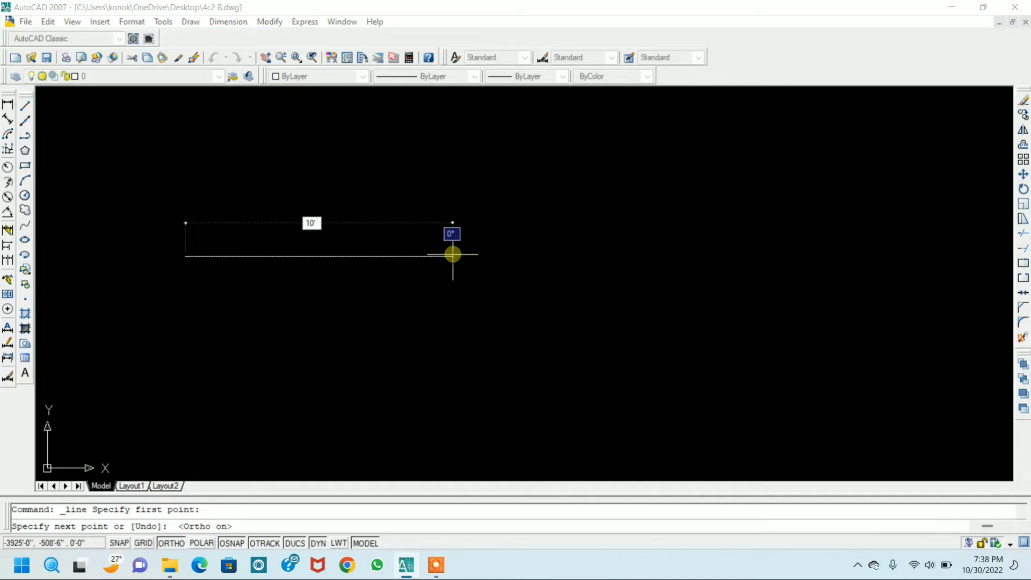
key(Return)
key(Return)
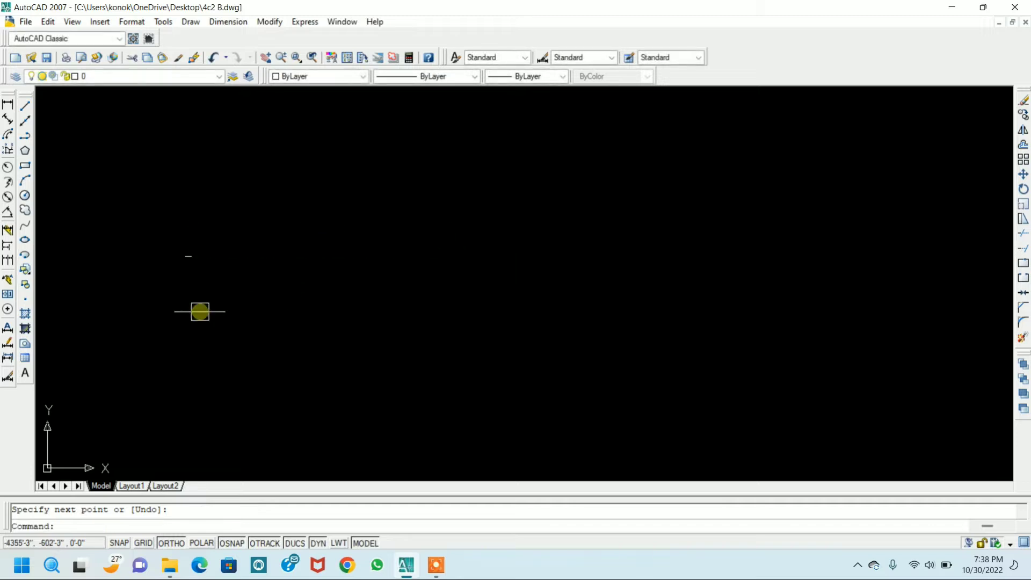
- Add a linear dimension between the horizontal line's two endpoints, placing it just above the line
scroll(189, 281, up, 15)
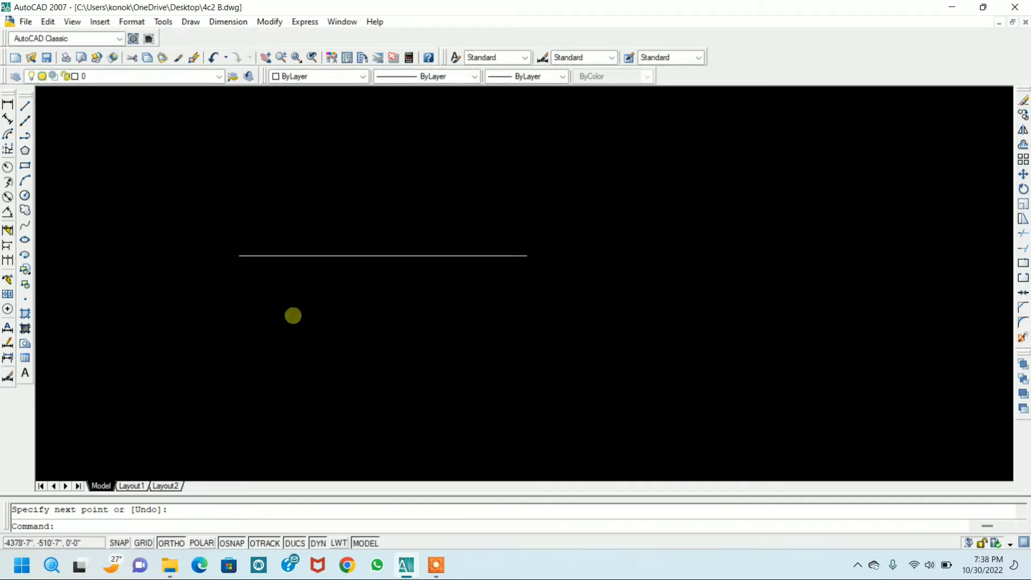
scroll(292, 316, up, 2)
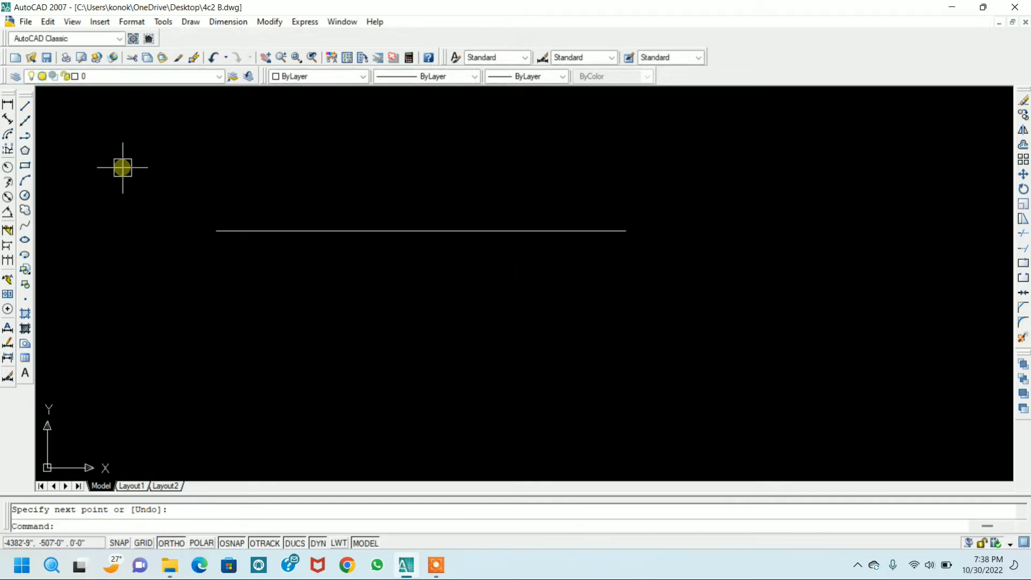
click(7, 105)
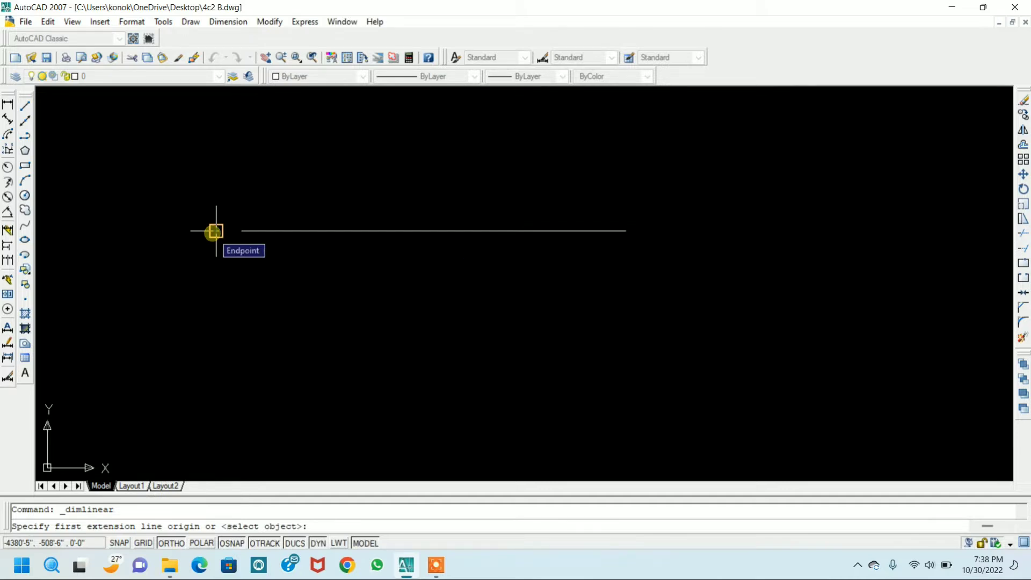
click(215, 231)
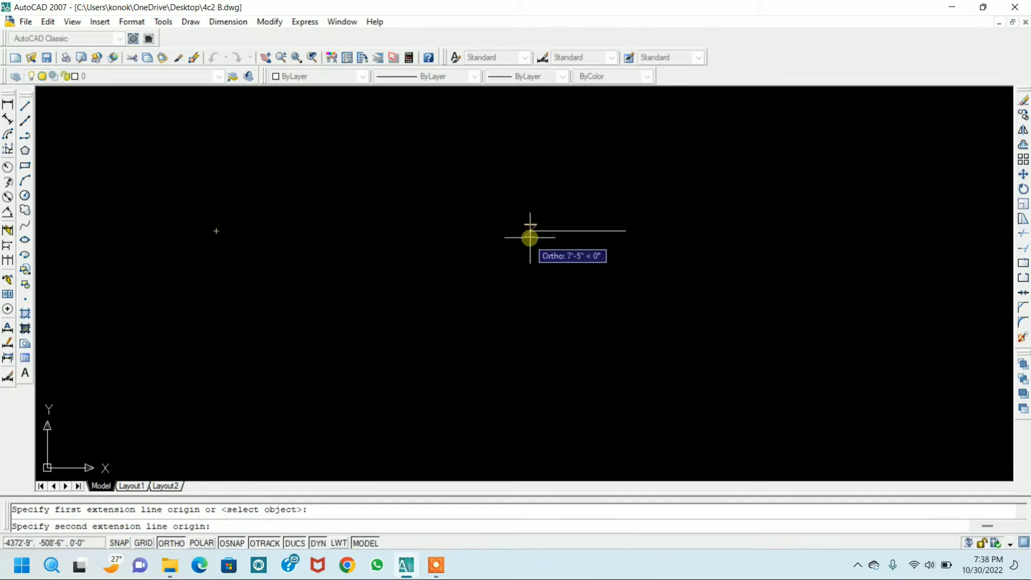
click(625, 231)
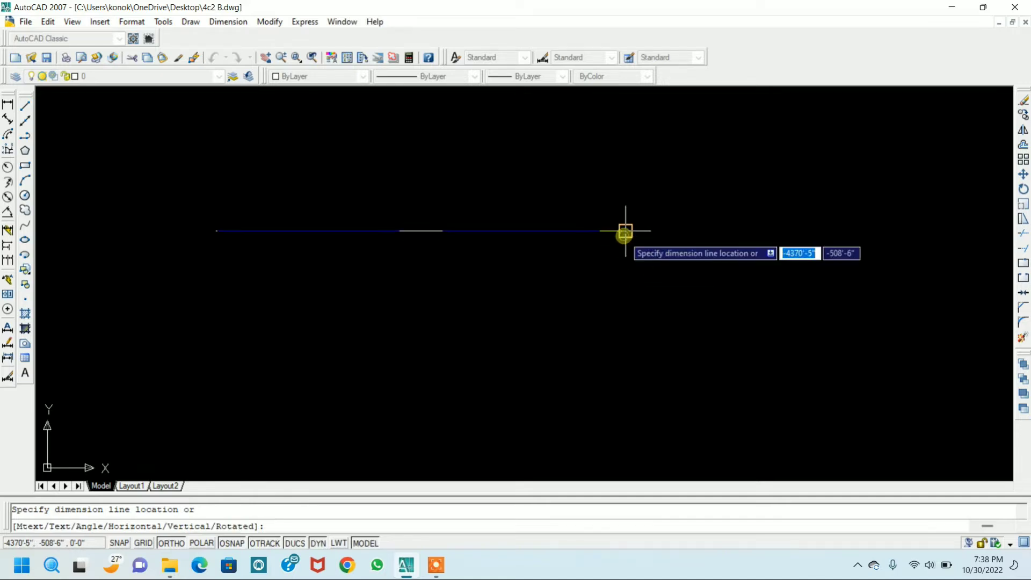
click(609, 197)
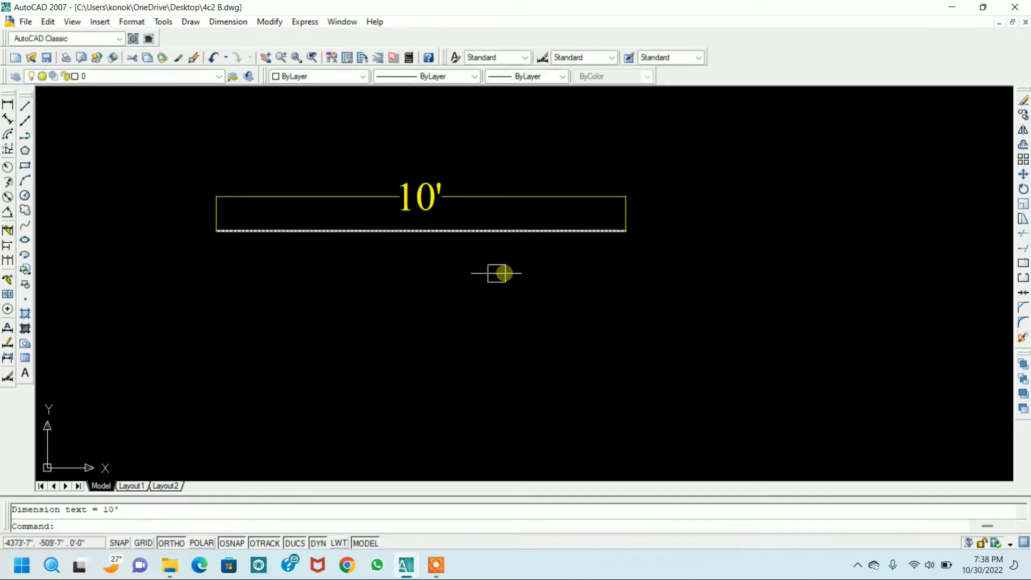
- Draw a line about 7'-6" long below the horizontal one, sloping down to the right at about 15°, with Ortho off
scroll(427, 223, down, 2)
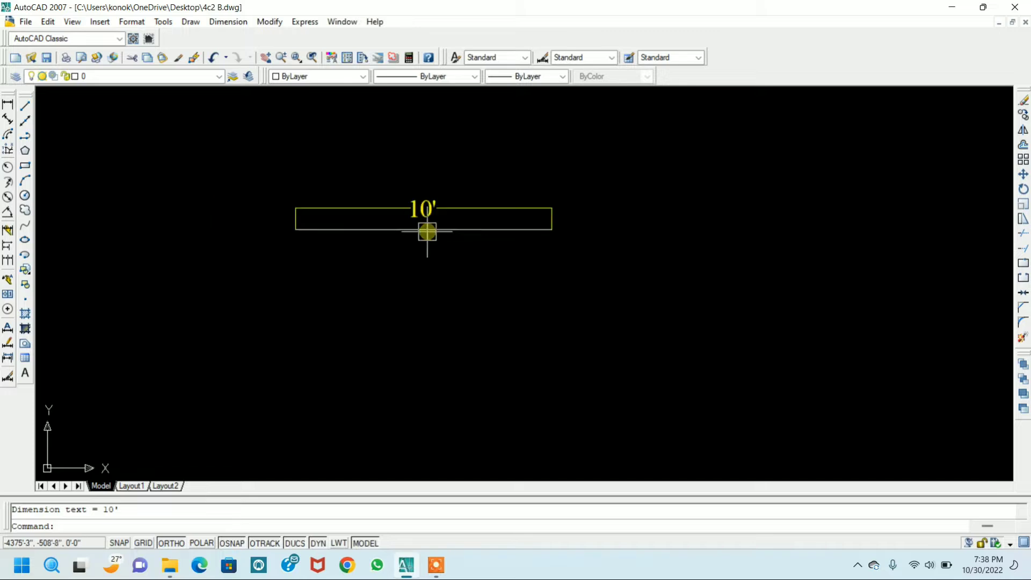
scroll(426, 231, up, 3)
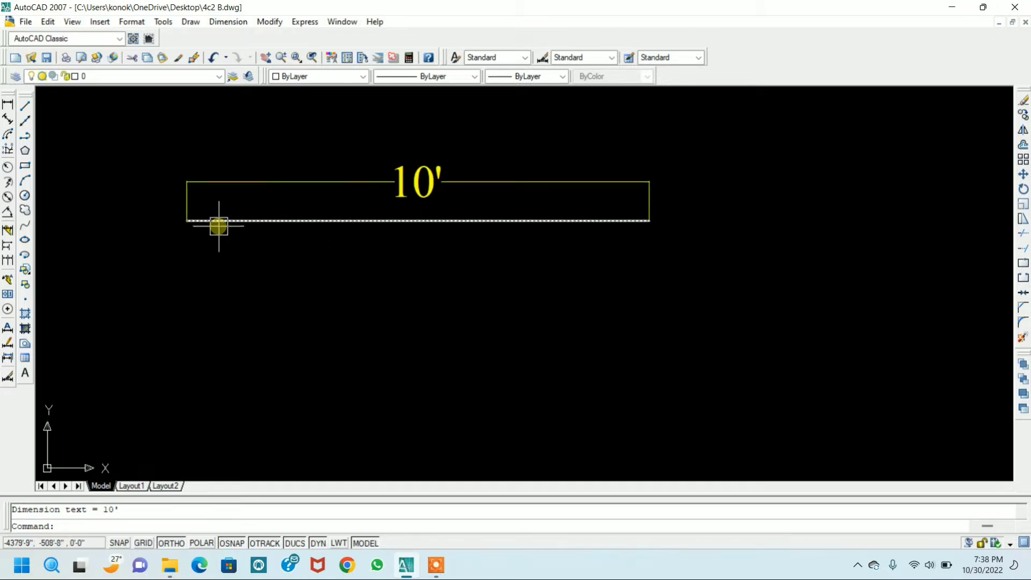
click(24, 107)
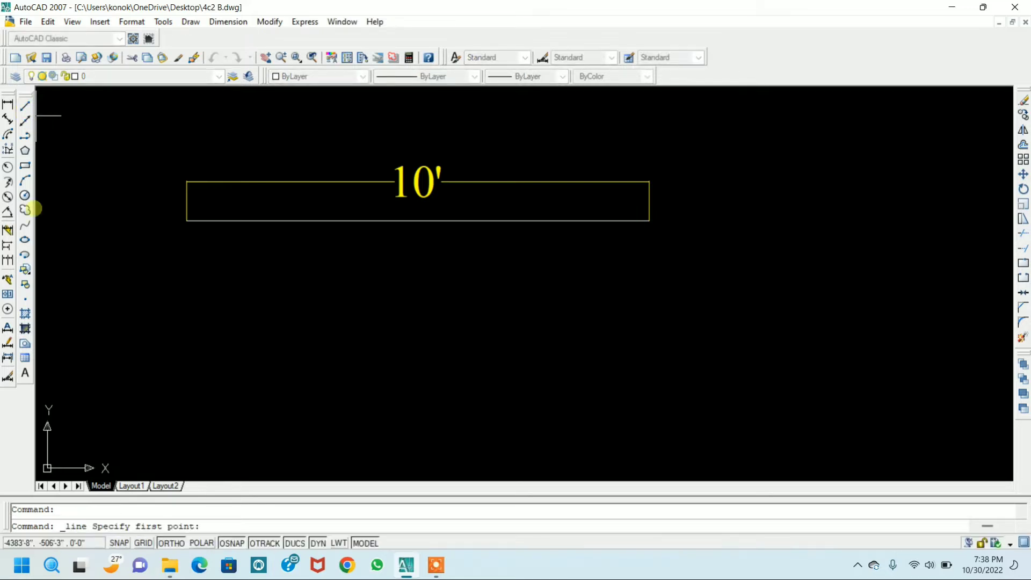
click(195, 273)
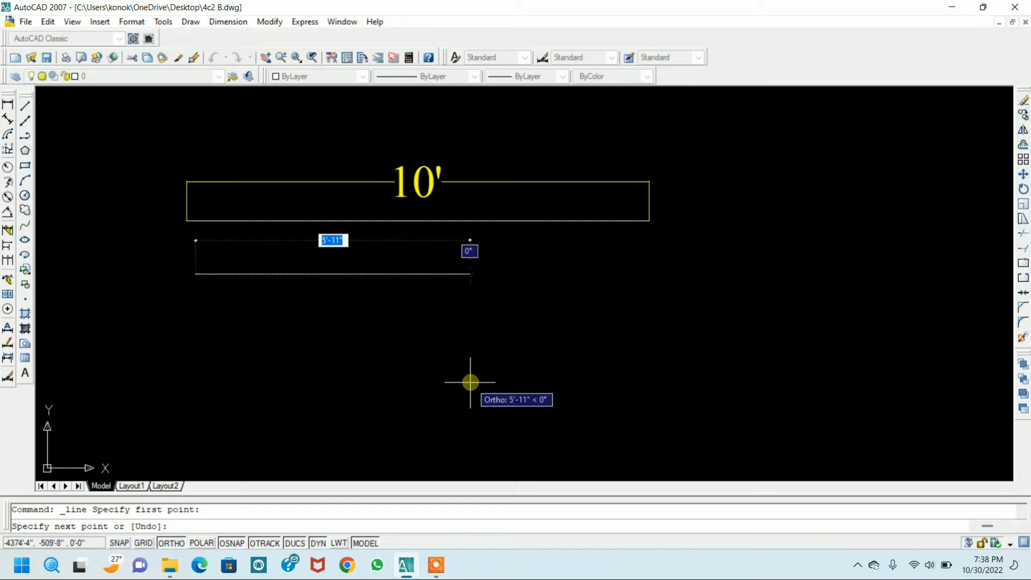
key(F8)
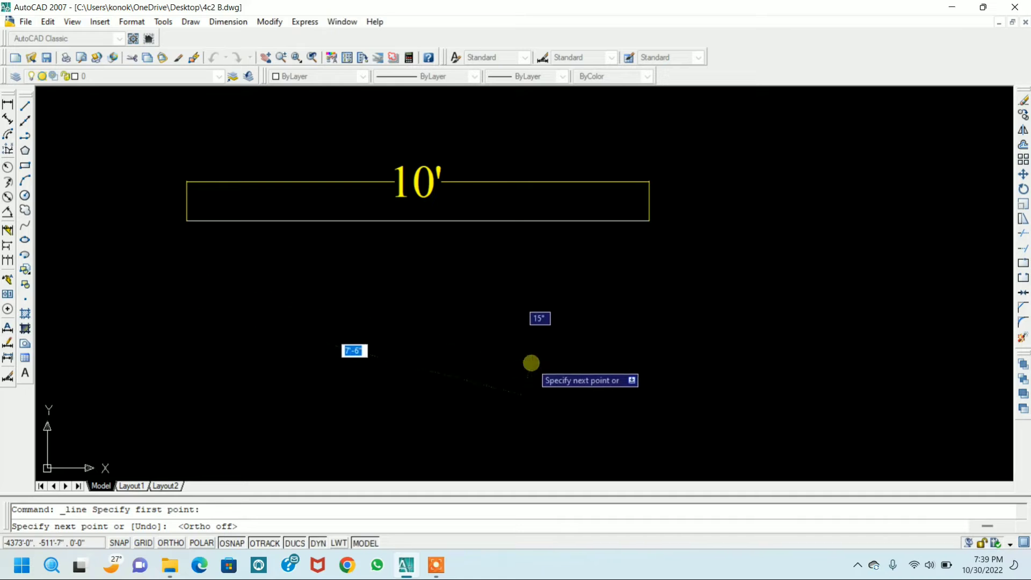
click(530, 363)
key(F8)
key(Return)
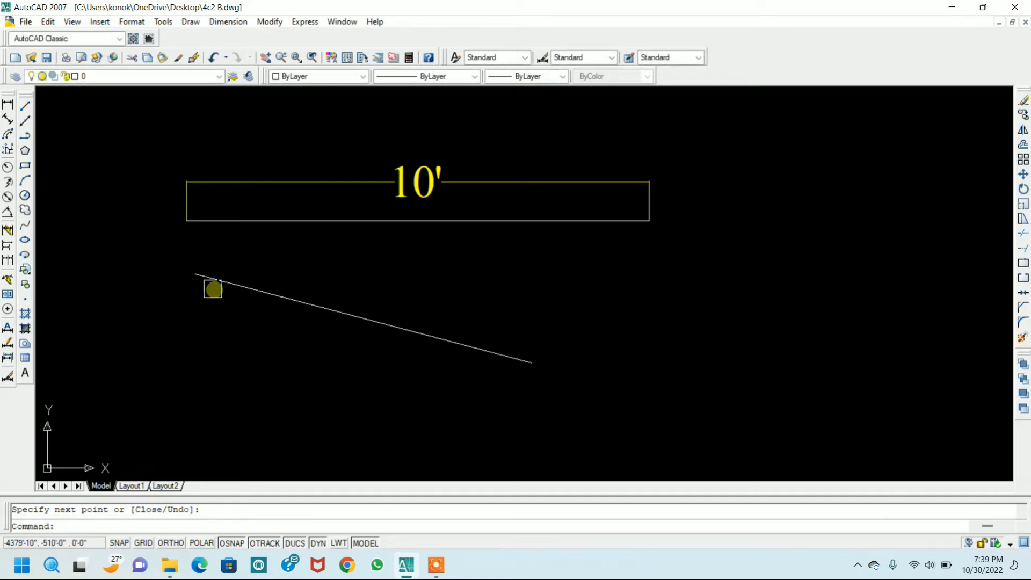
- Add an aligned dimension between the sloping line's endpoints, placing it above the line
click(7, 119)
click(195, 273)
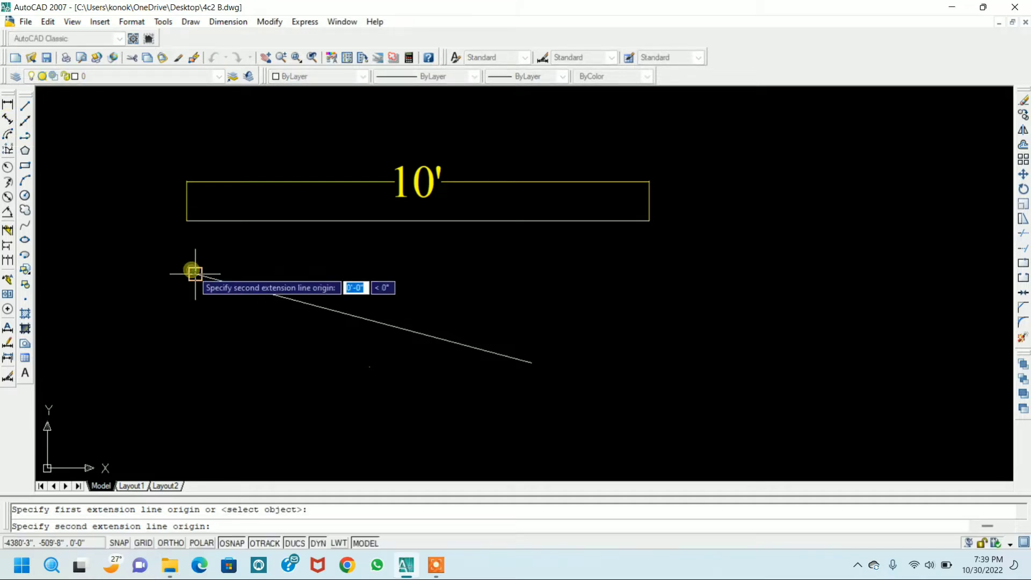
click(527, 362)
click(538, 318)
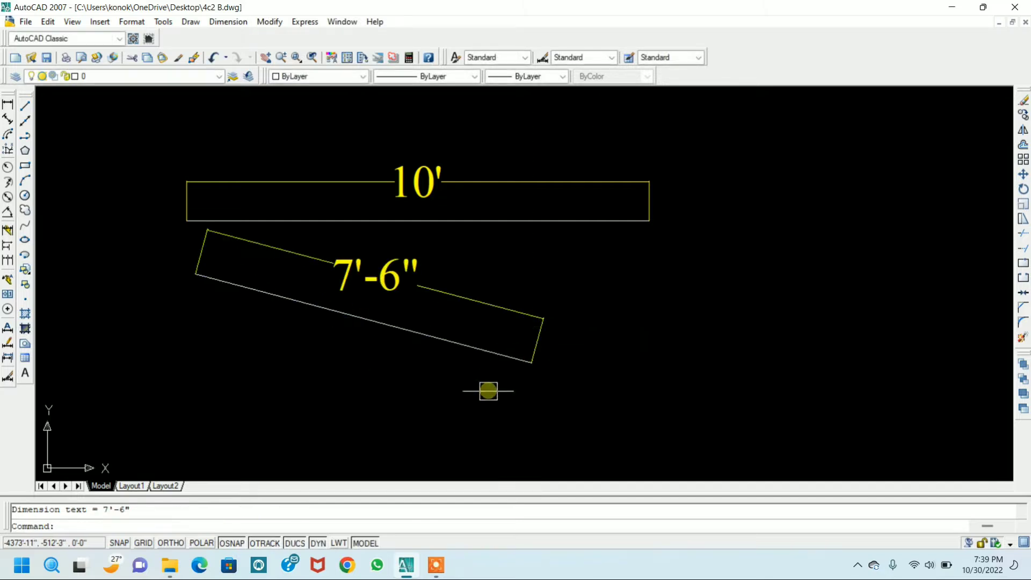
- Draw a vertical construction line to the right of the two dimensioned lines with Ortho turned on
scroll(379, 316, down, 4)
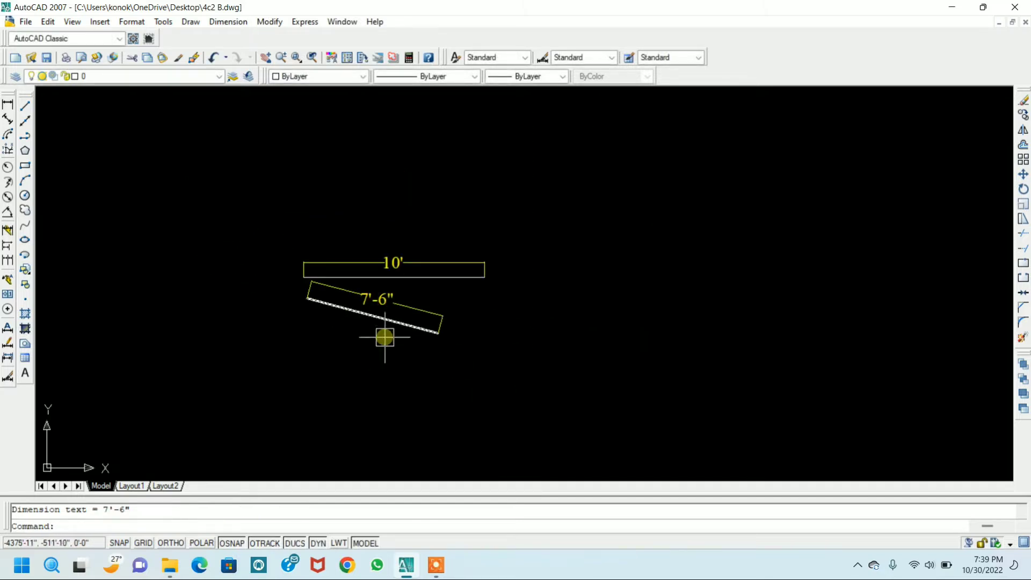
scroll(383, 333, up, 3)
middle_drag(383, 336, 396, 312)
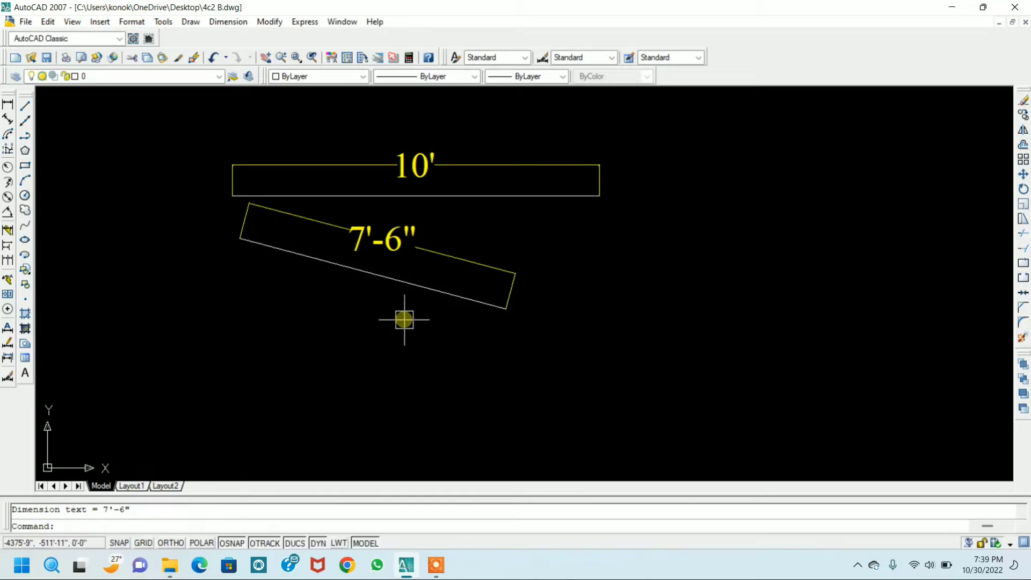
click(25, 120)
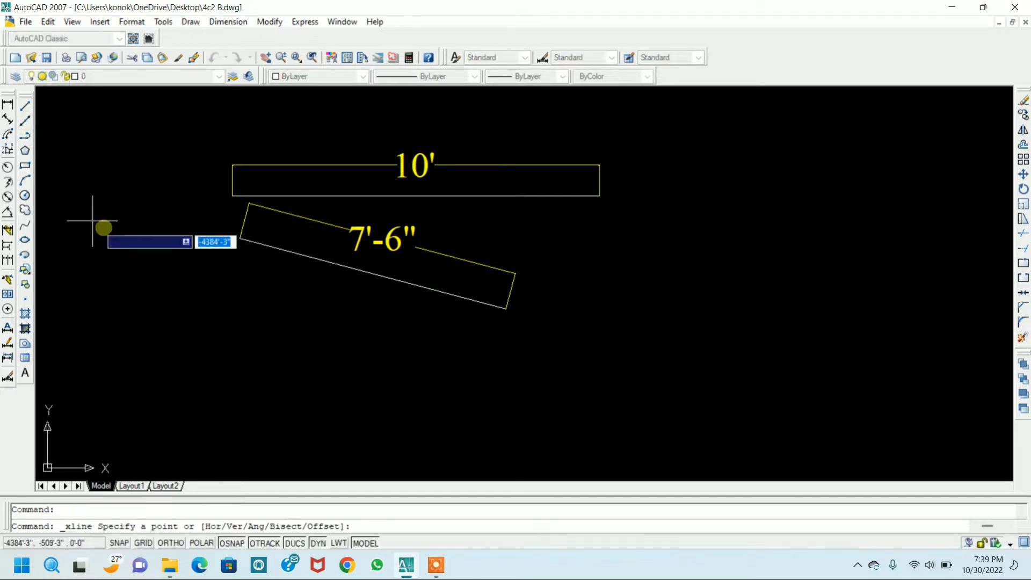
click(659, 231)
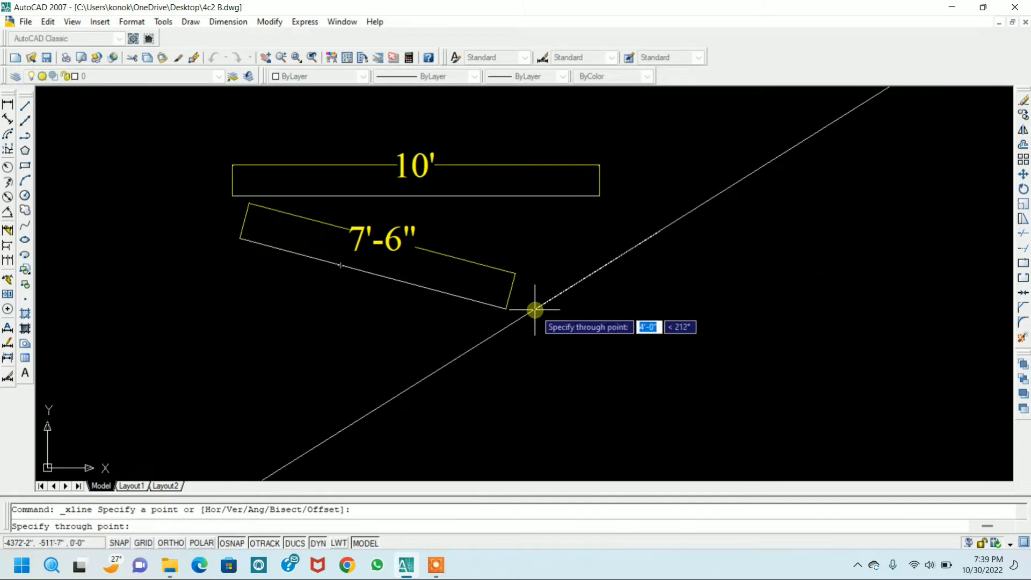
key(F8)
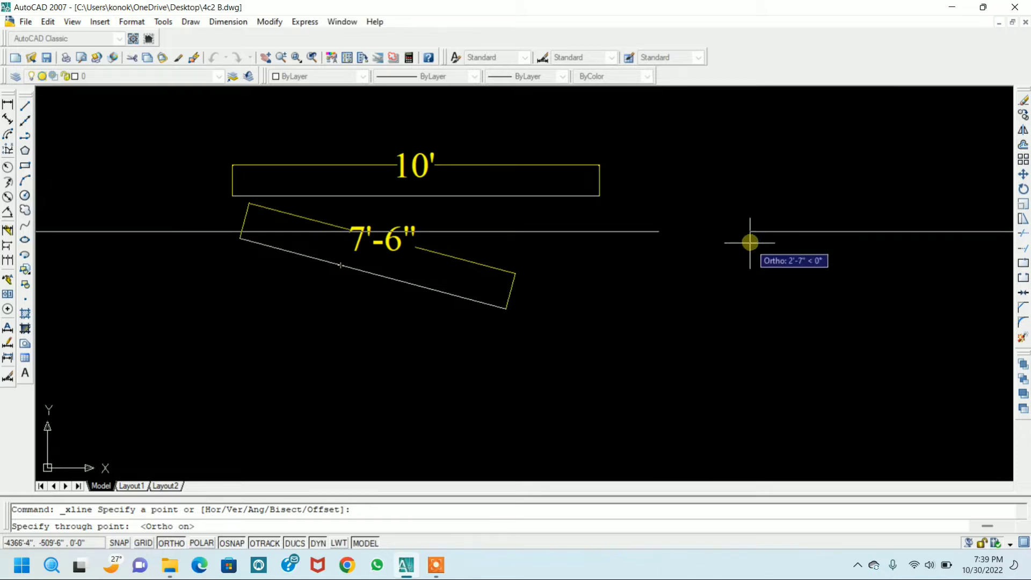
click(664, 336)
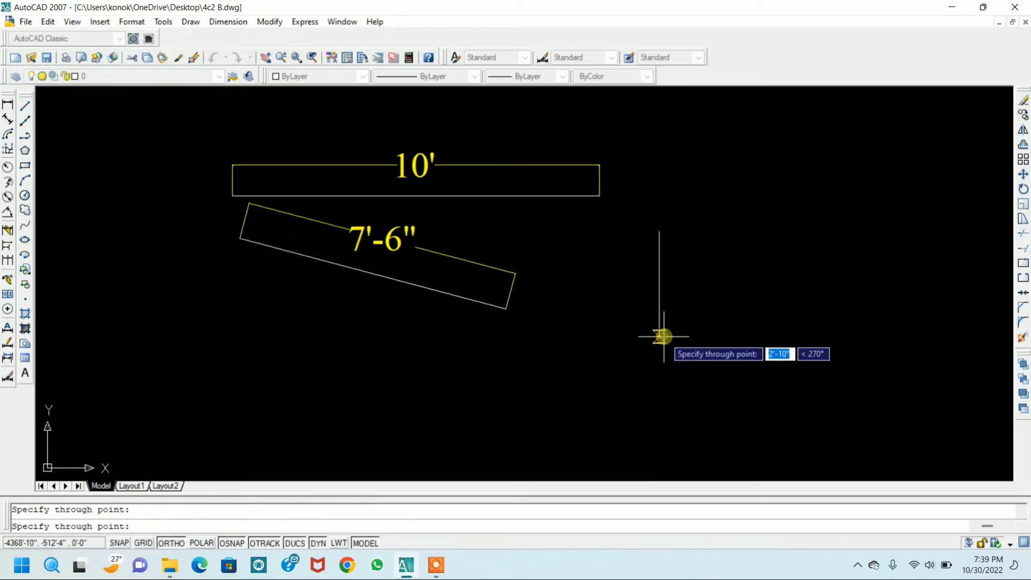
key(Return)
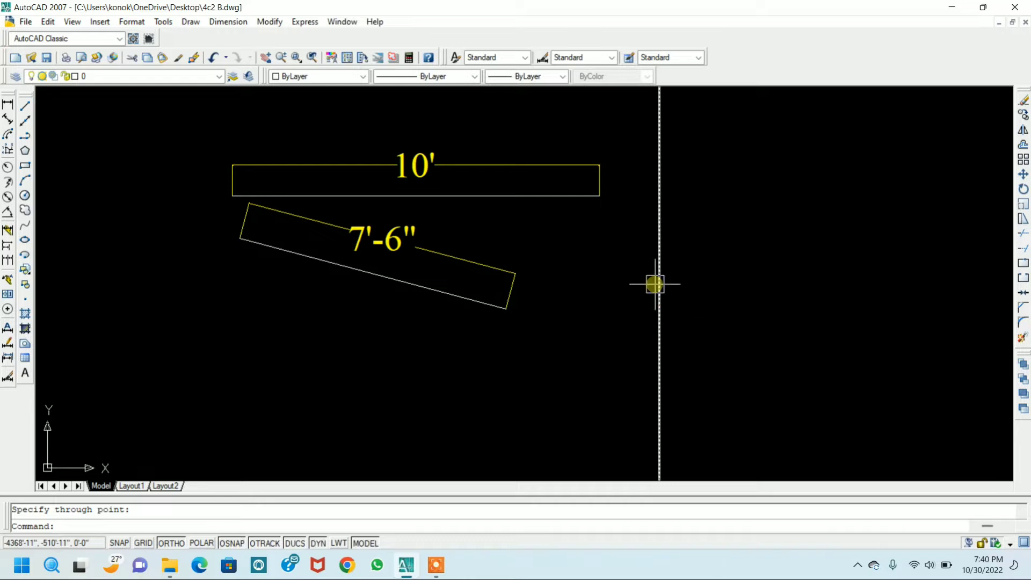
- Examine how far the vertical construction line extends, viewing it from far out and from close up beside the dimensioned lines
scroll(652, 283, down, 6)
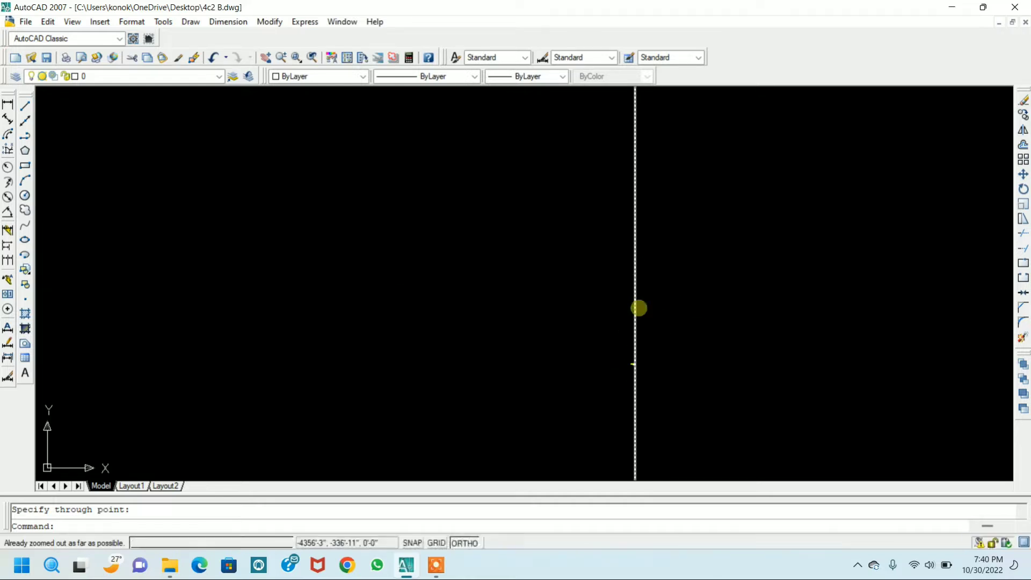
scroll(641, 386, up, 6)
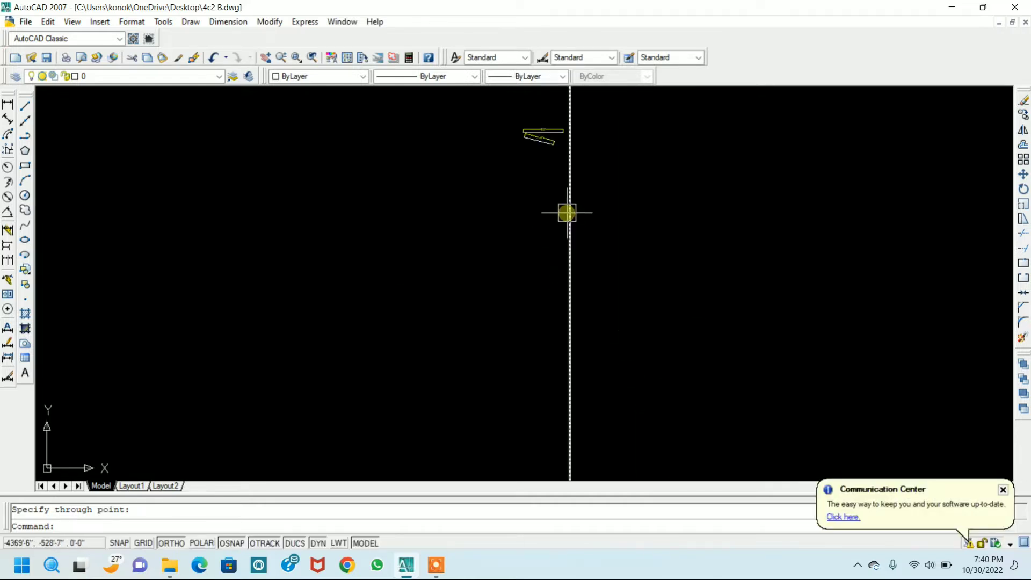
scroll(568, 215, up, 2)
scroll(511, 191, up, 2)
middle_drag(511, 191, 537, 448)
scroll(628, 319, up, 5)
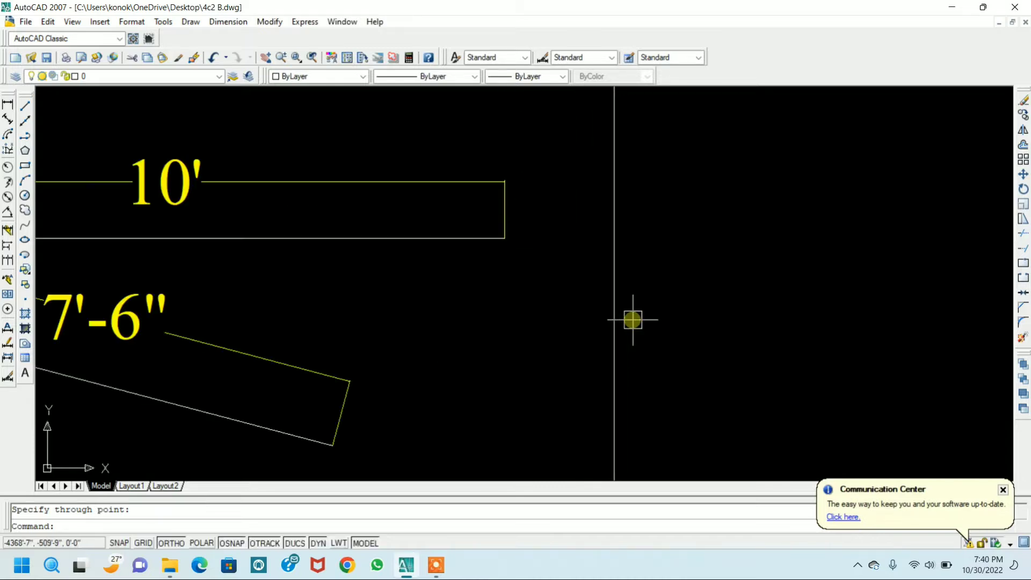
scroll(532, 338, down, 1)
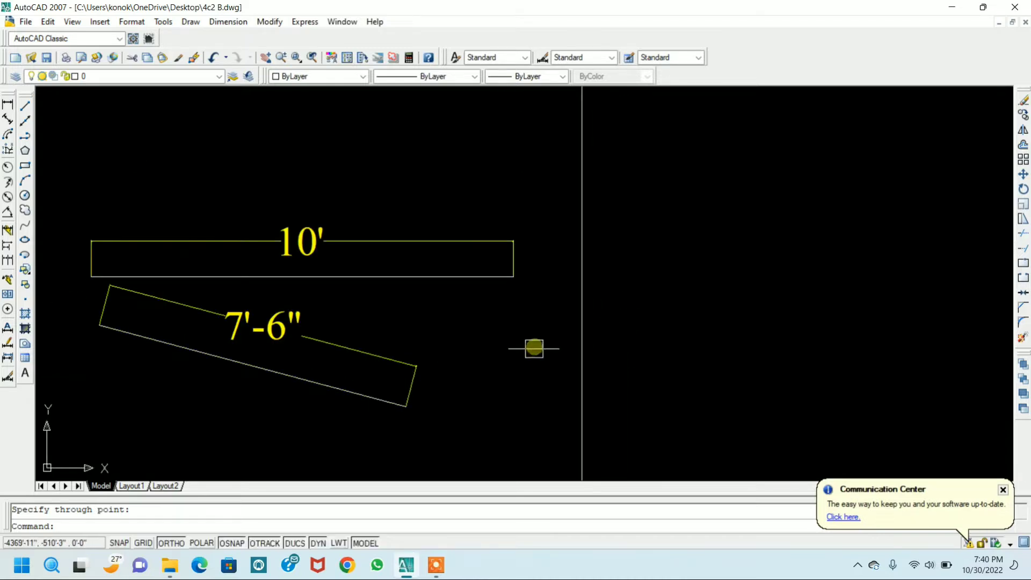
mouse_move(529, 359)
middle_down()
mouse_move(573, 327)
mouse_move(593, 351)
middle_up()
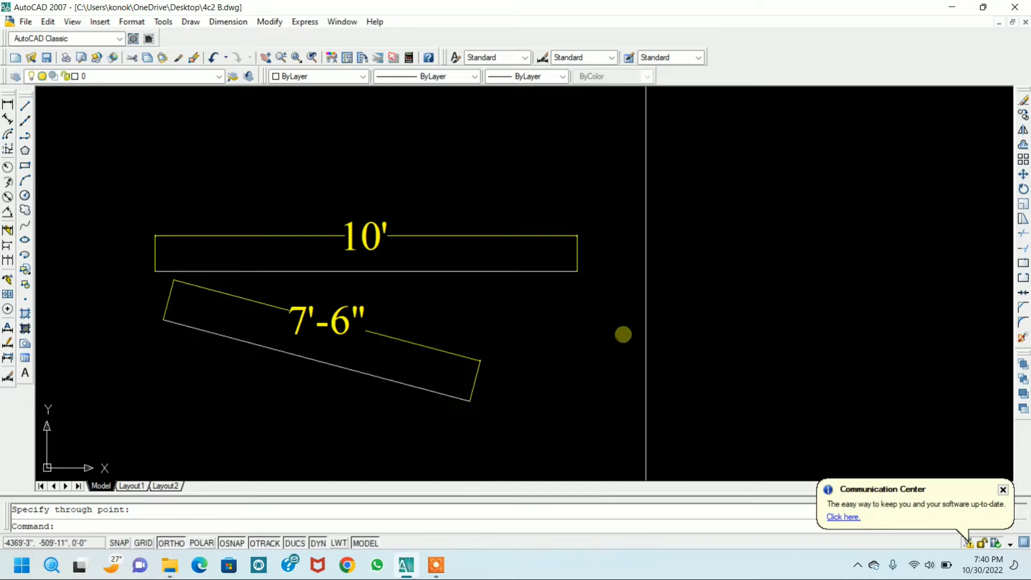
scroll(641, 328, down, 4)
scroll(641, 330, up, 3)
scroll(617, 327, down, 5)
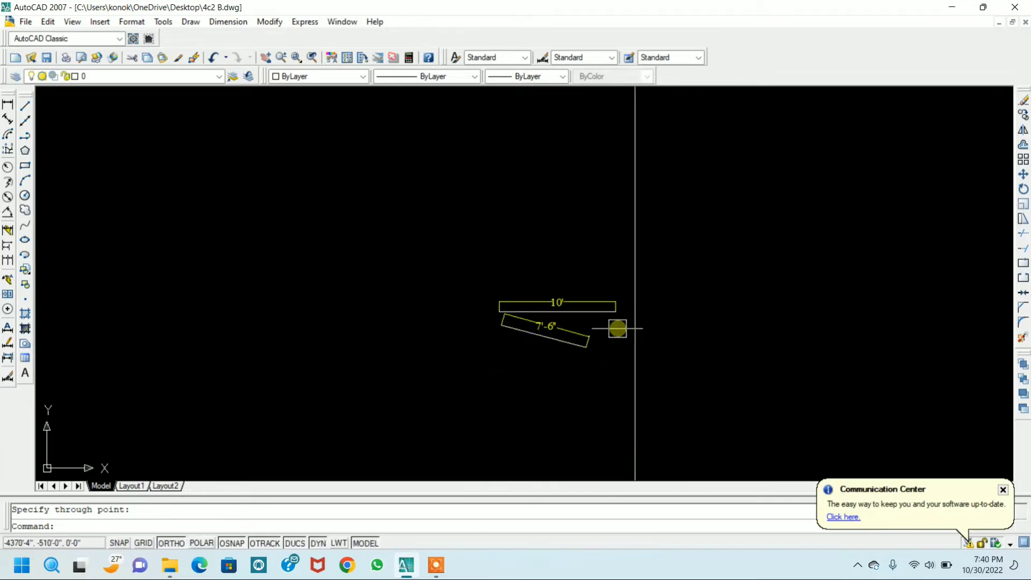
middle_drag(623, 339, 624, 285)
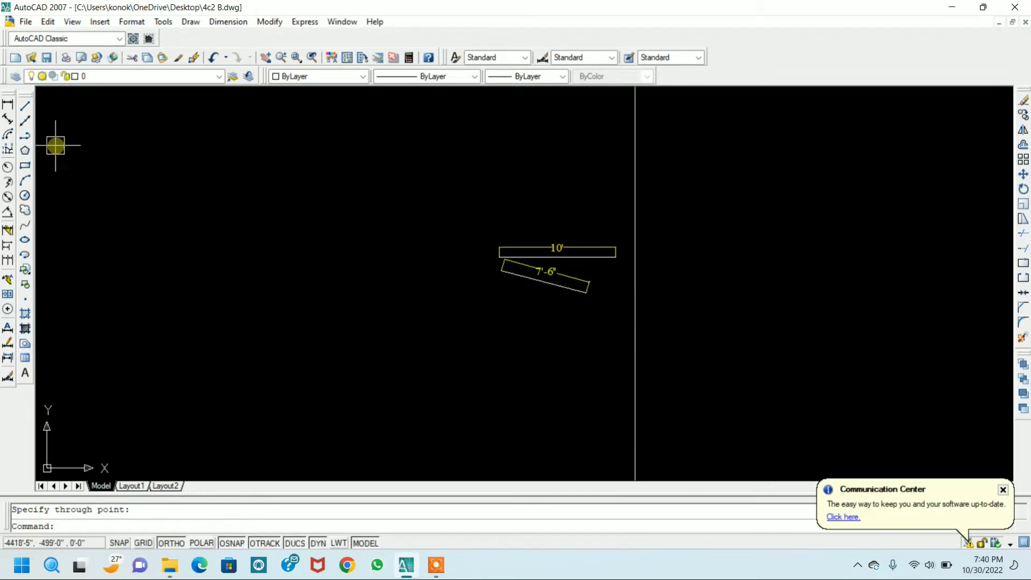
- Draw an open S-shaped polyline of five right-angled segments below the sloping dimensioned line, using Ortho
click(25, 138)
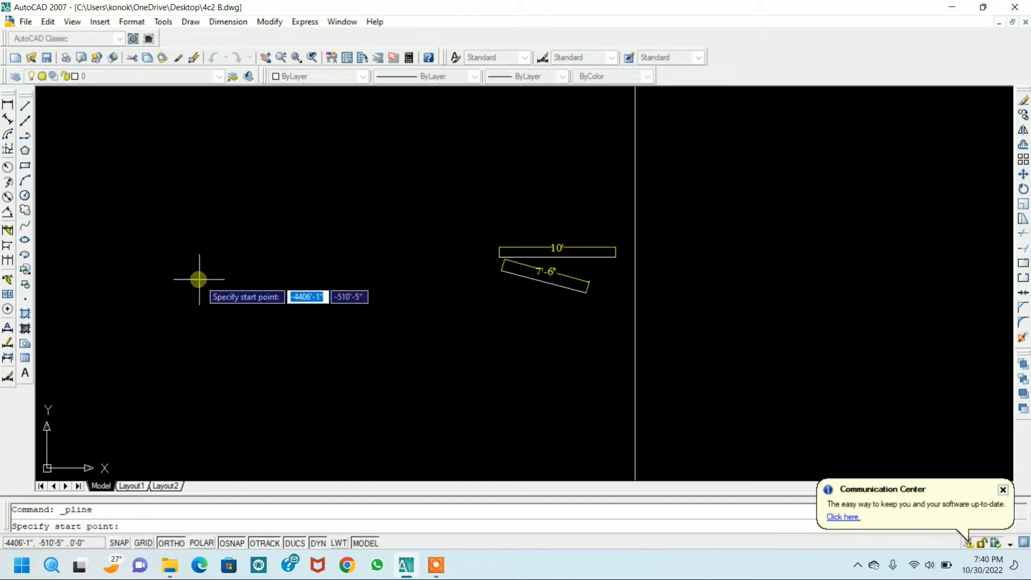
scroll(247, 301, up, 5)
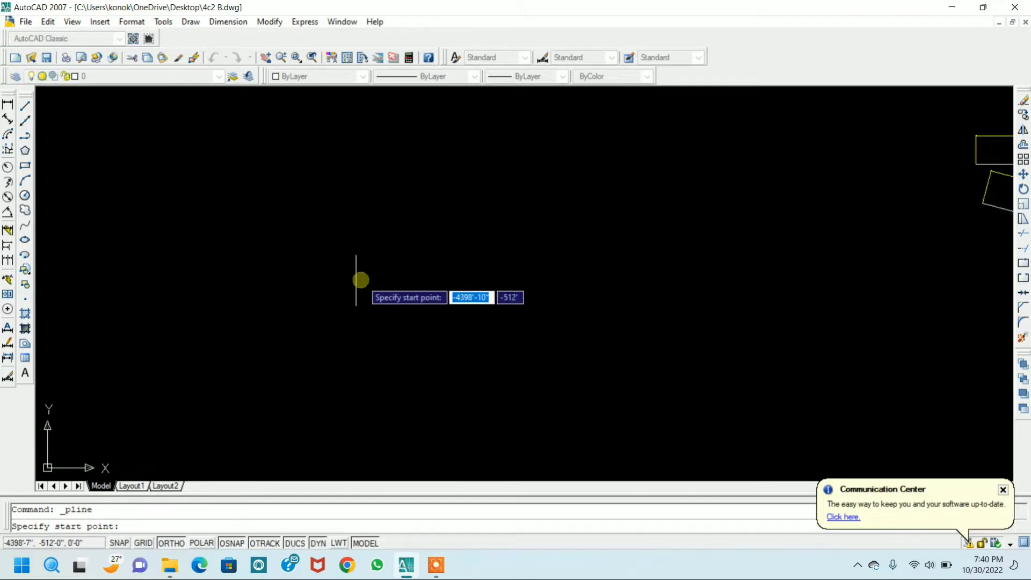
scroll(368, 283, down, 4)
middle_drag(375, 285, 265, 249)
scroll(531, 306, up, 5)
scroll(521, 310, down, 2)
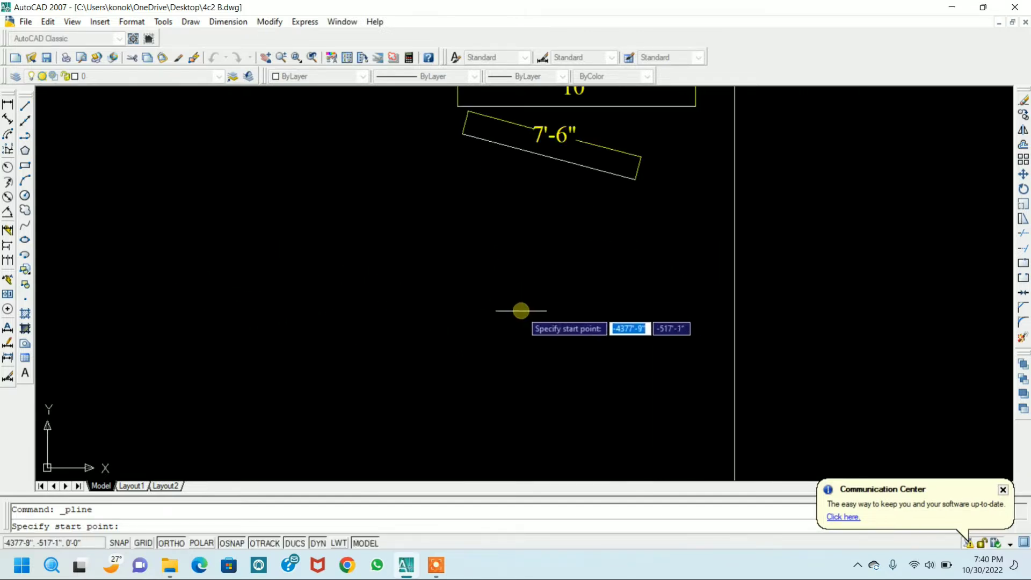
click(493, 346)
click(629, 356)
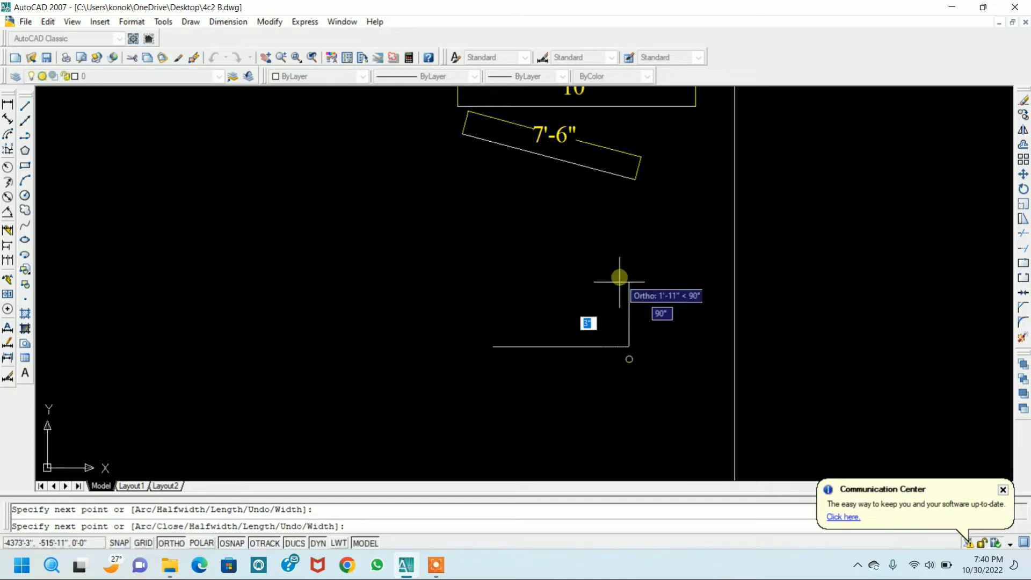
click(617, 256)
click(449, 258)
click(448, 165)
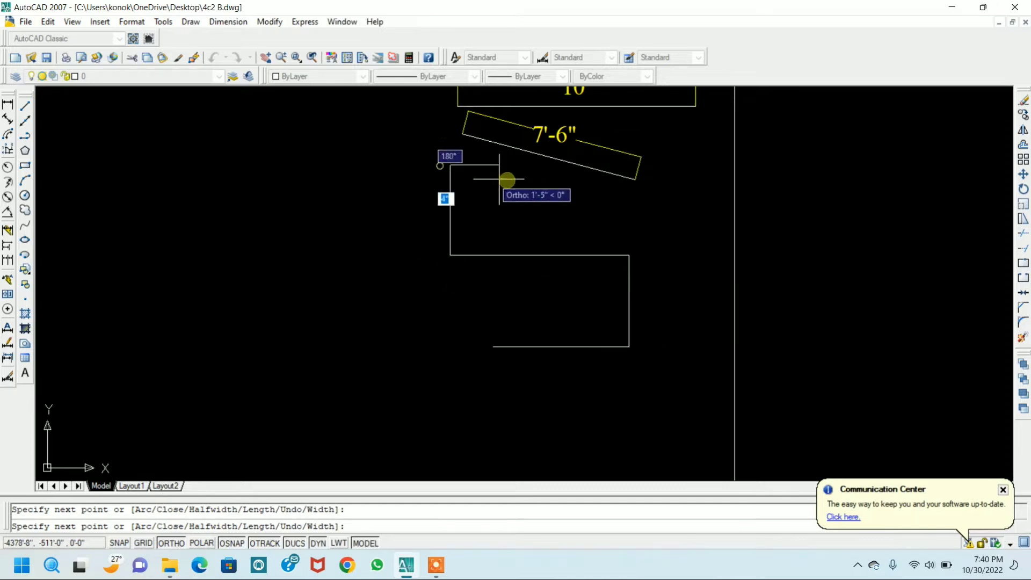
click(523, 165)
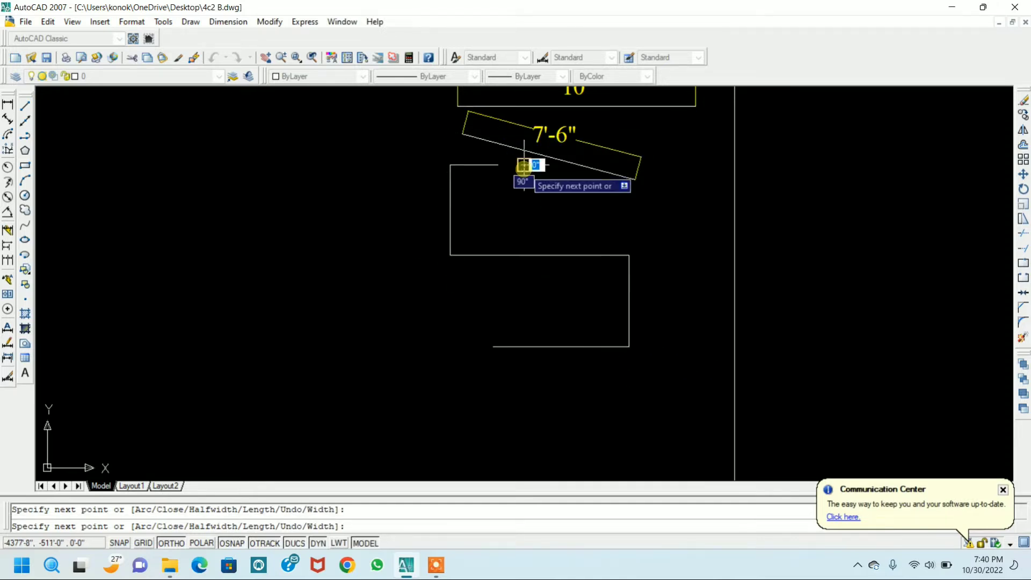
key(Return)
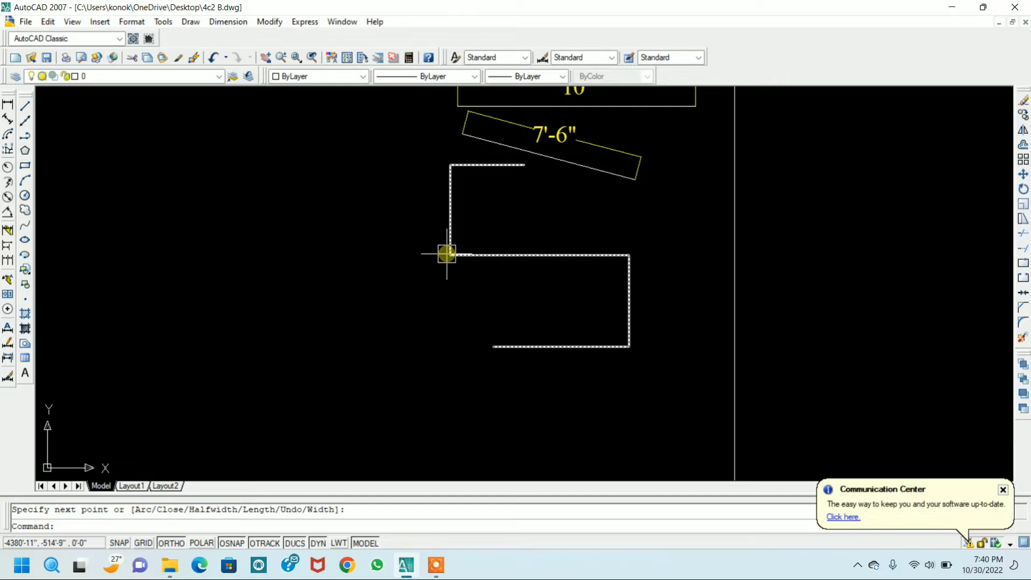
- Draw a smaller S shape beside the polyline from five connected Line segments at right angles, the first about 3'-9" long
click(23, 108)
click(237, 368)
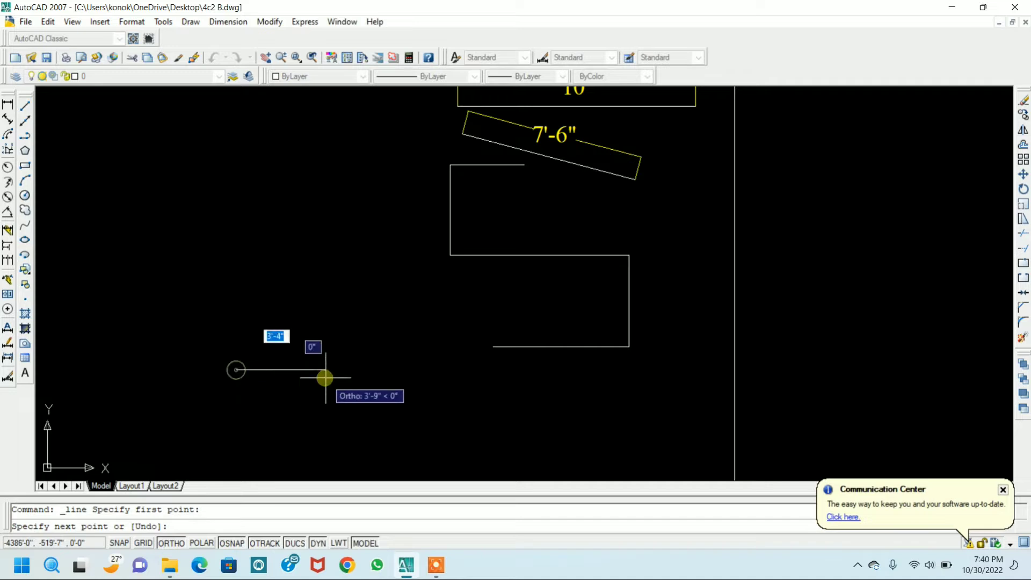
click(326, 369)
click(326, 302)
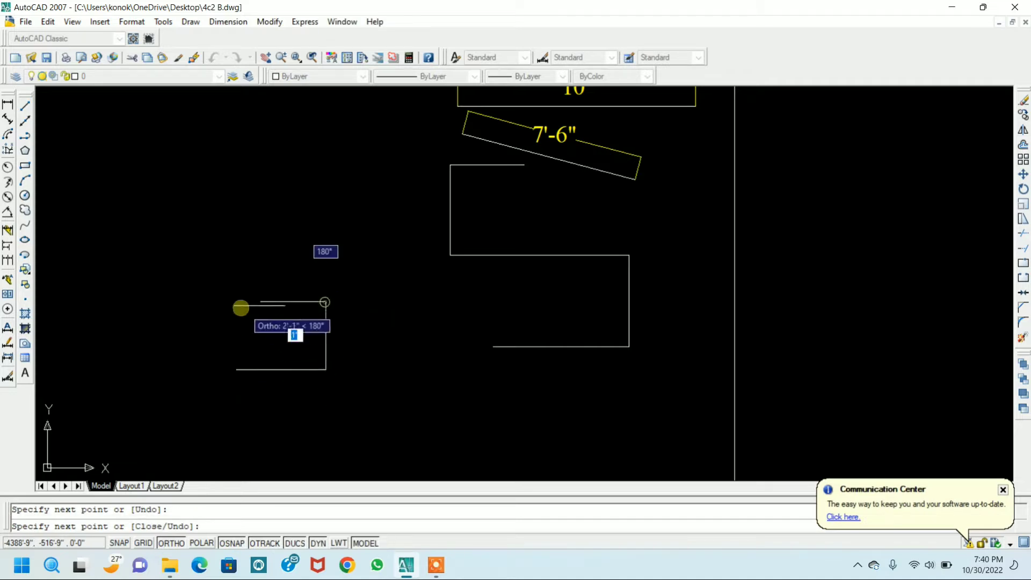
click(188, 302)
click(188, 227)
click(237, 227)
key(Return)
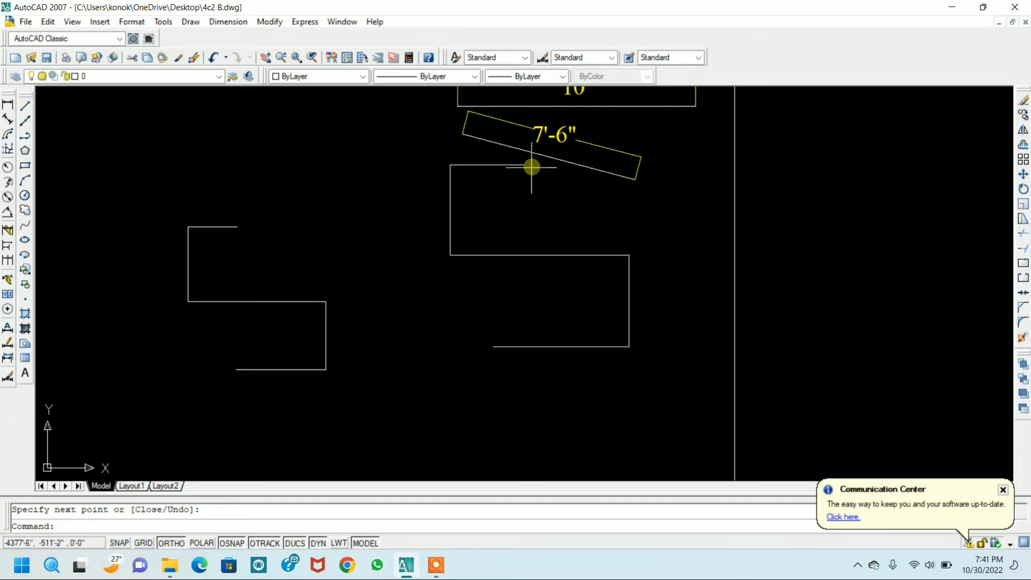
- Try the Explode command on the larger S-shaped polyline and undo it
click(417, 146)
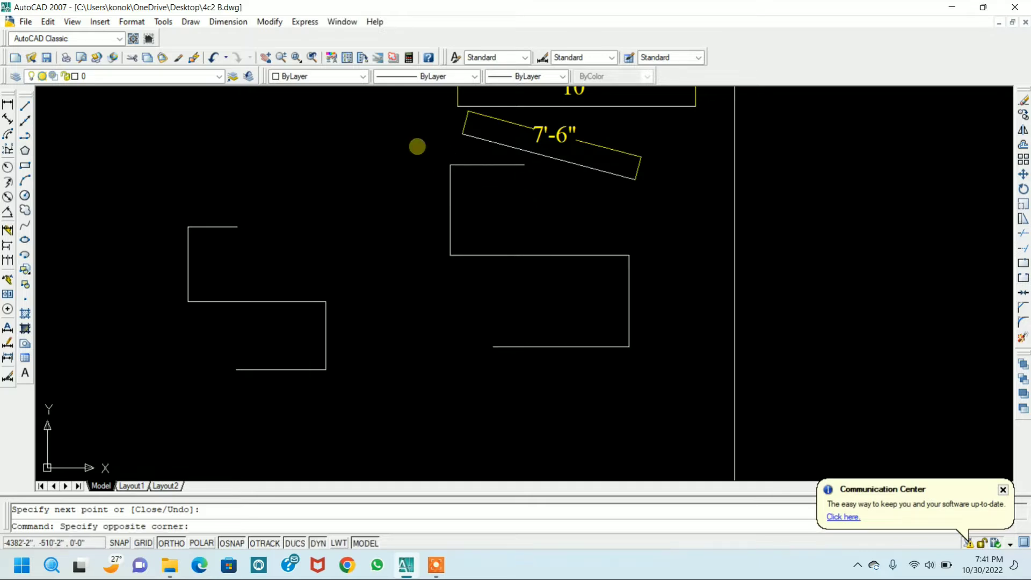
click(657, 379)
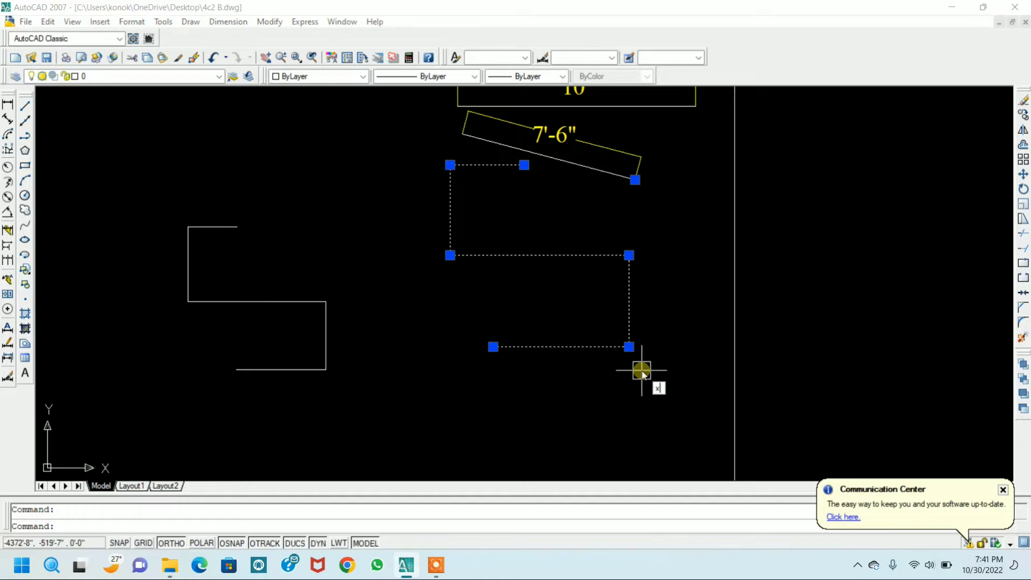
text(x)
key(Return)
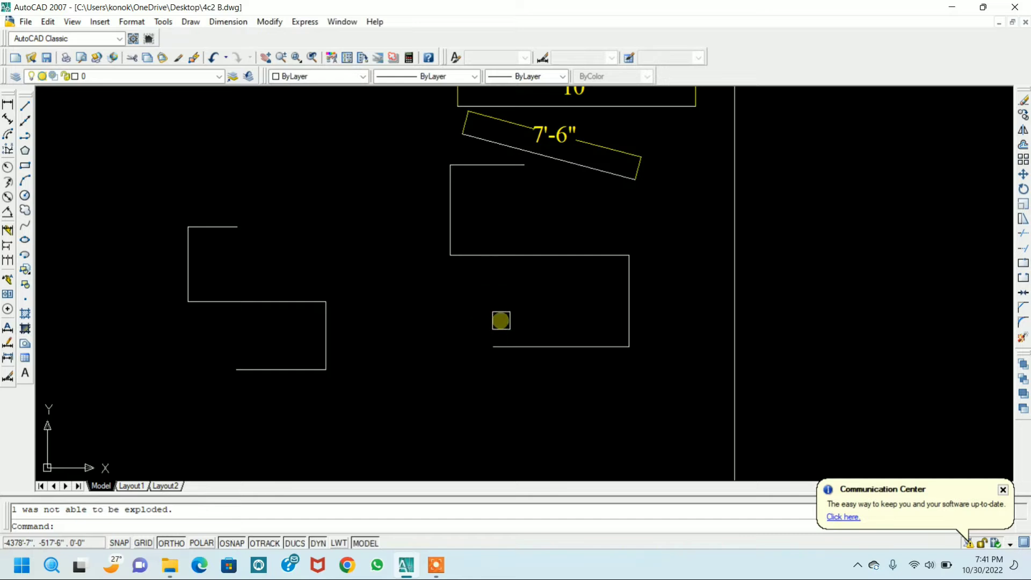
key(ctrl+z)
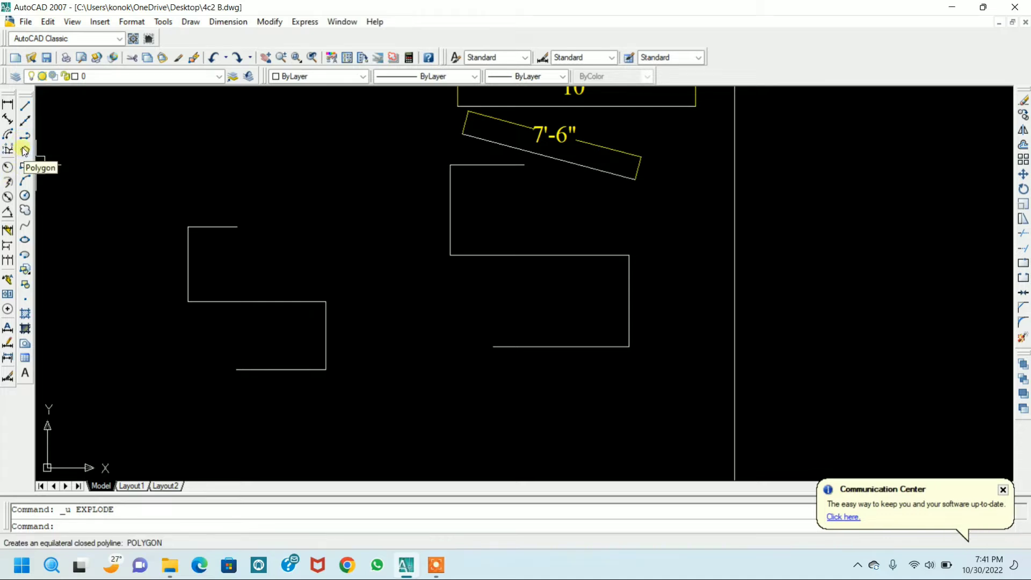
- Draw a 5-sided polygon inscribed in a circle, centred below and between the two S shapes
scroll(512, 344, down, 4)
scroll(508, 285, up, 2)
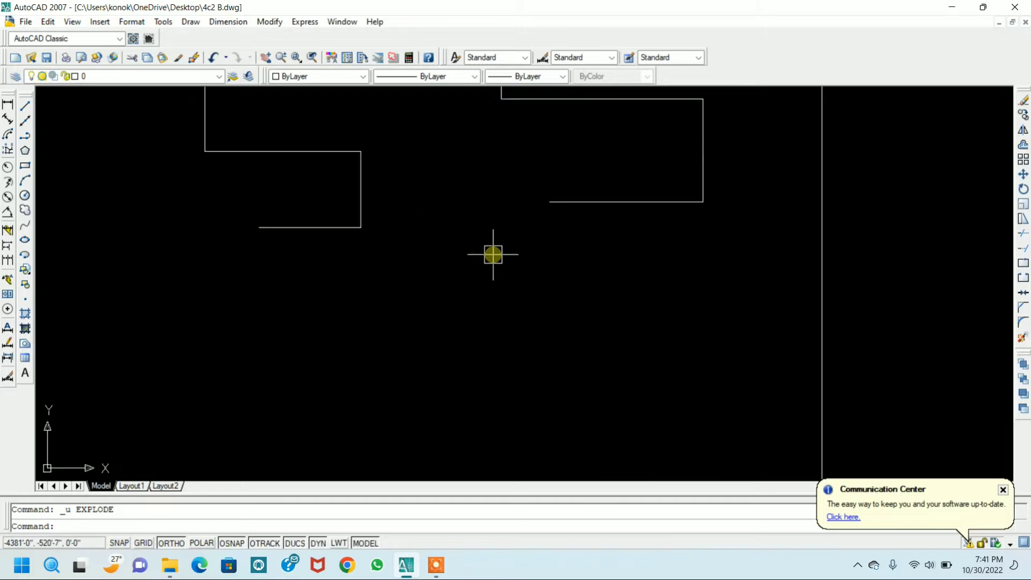
scroll(492, 257, up, 4)
middle_drag(477, 259, 489, 303)
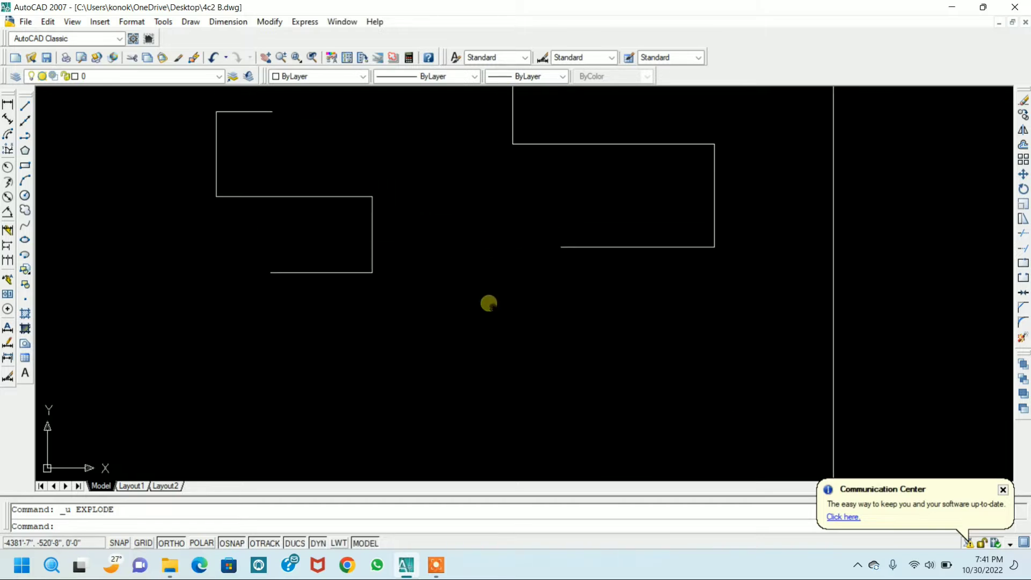
click(25, 152)
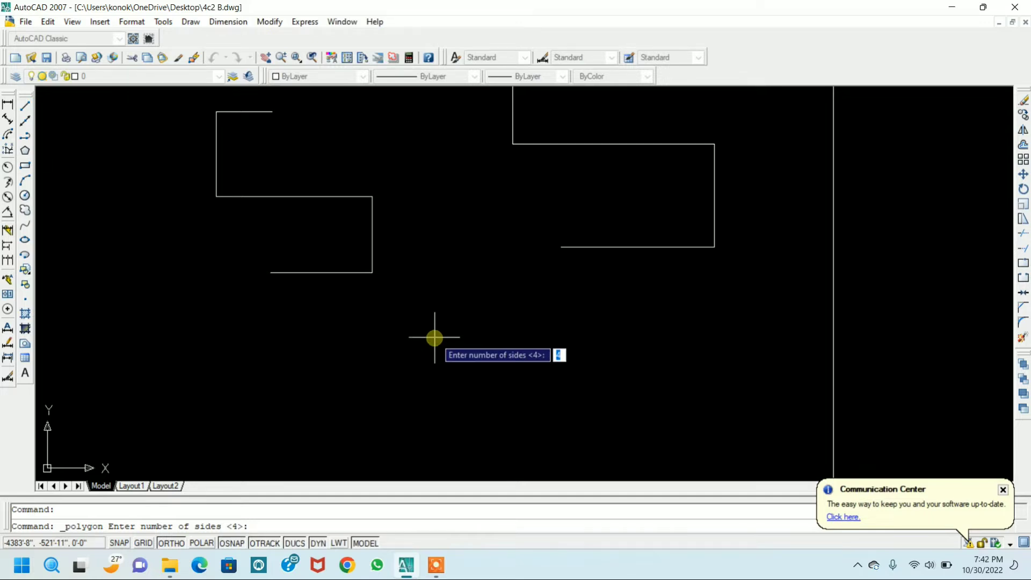
text(5)
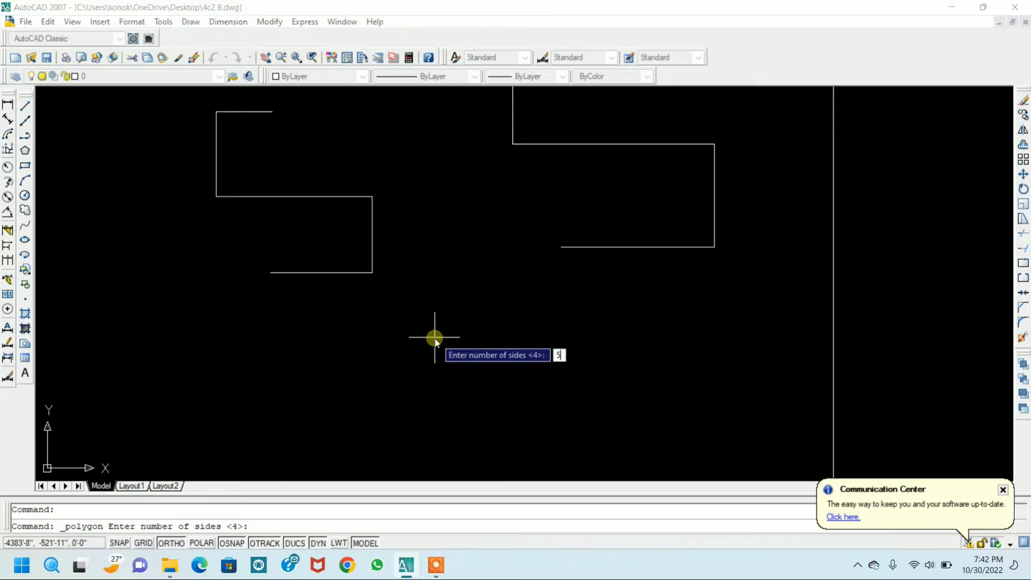
key(Return)
key(Return)
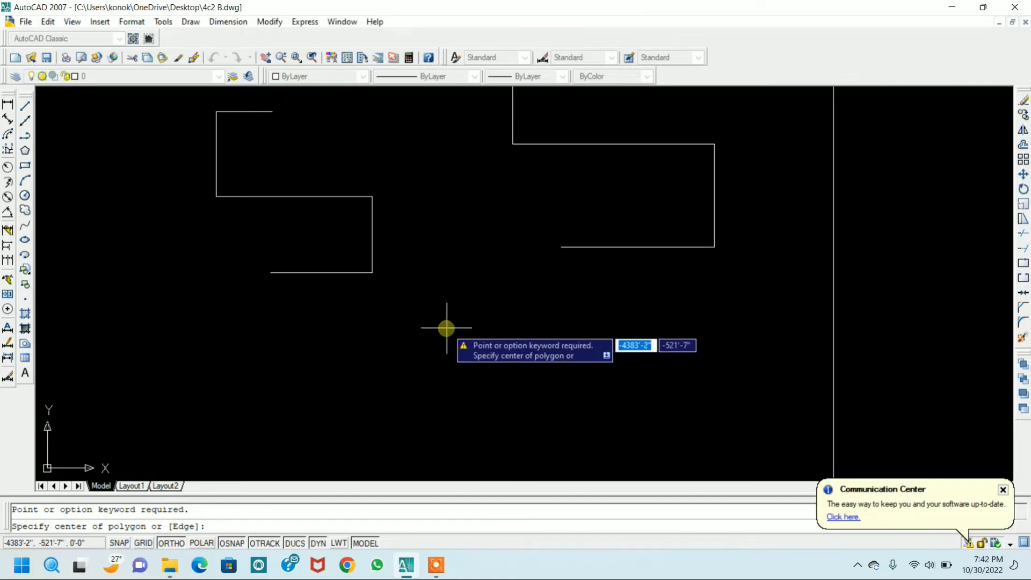
click(447, 328)
click(465, 360)
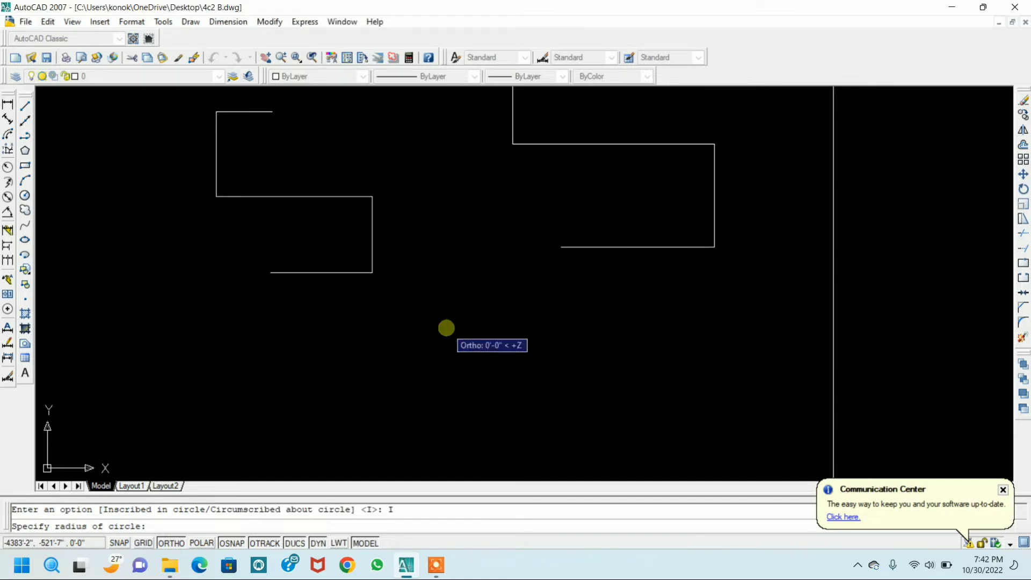
click(519, 396)
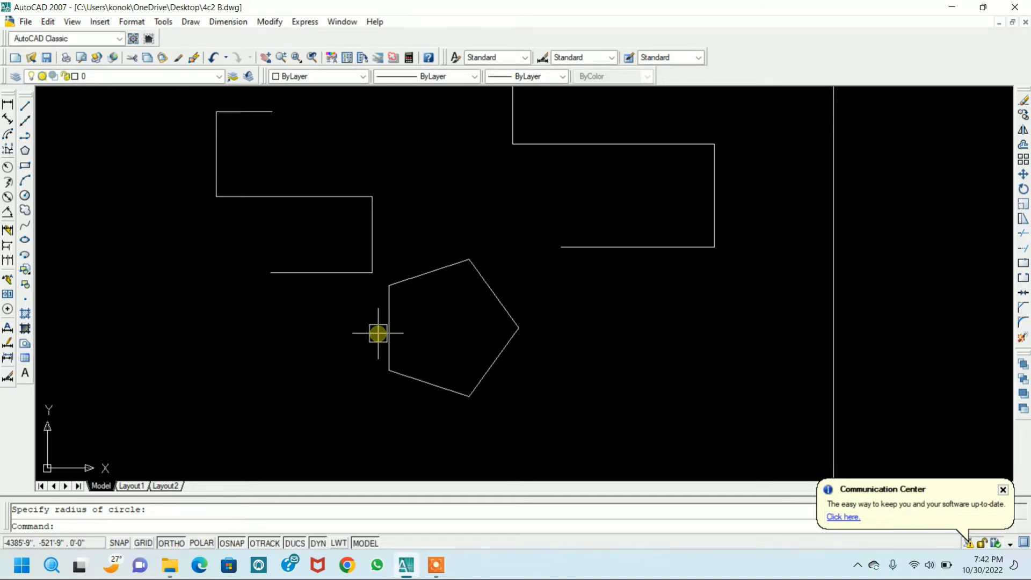
- Draw a rectangle in the empty area below the pentagon by two opposite corners and undo it
scroll(376, 332, down, 2)
middle_drag(394, 343, 430, 231)
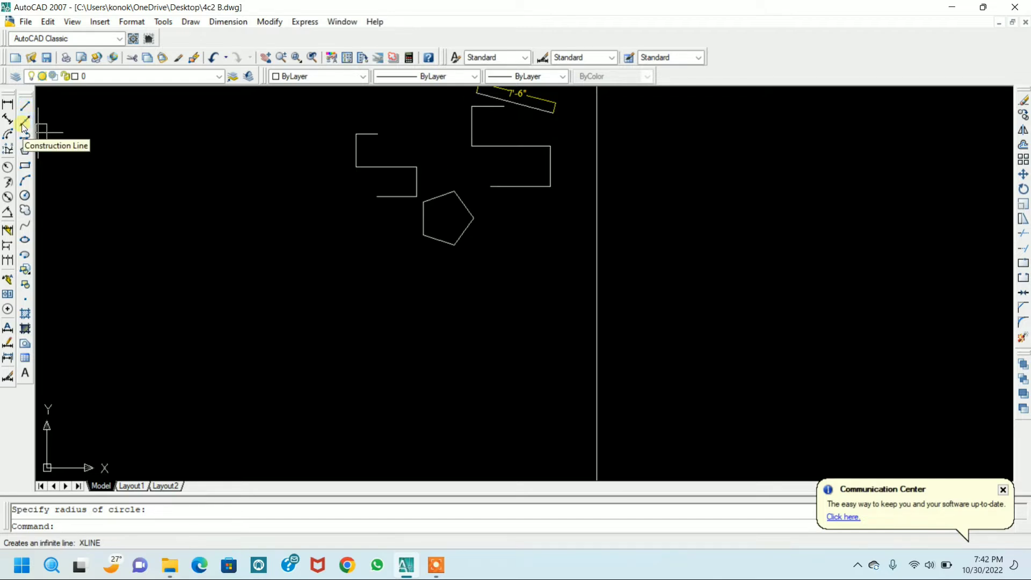
click(26, 166)
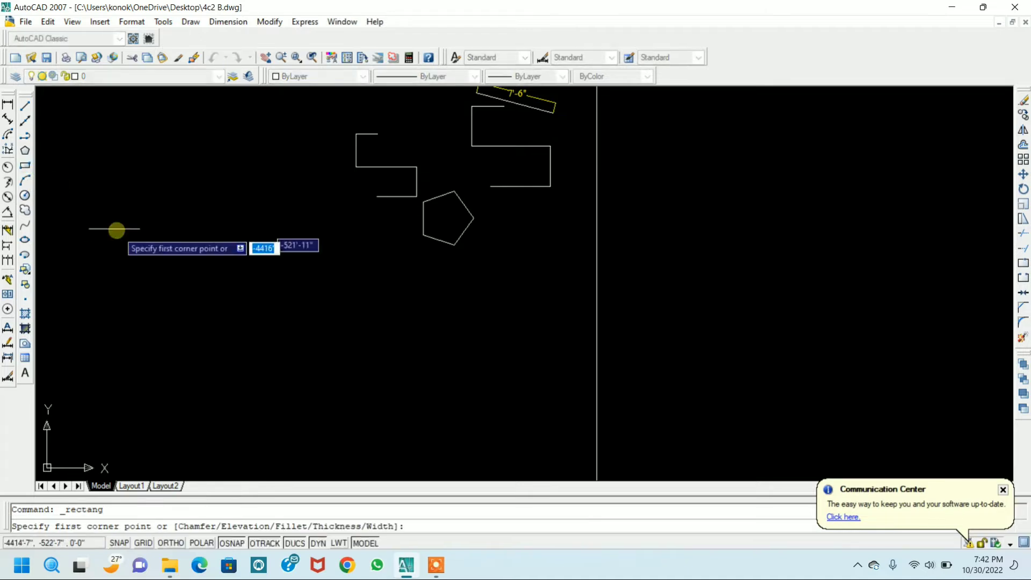
click(277, 293)
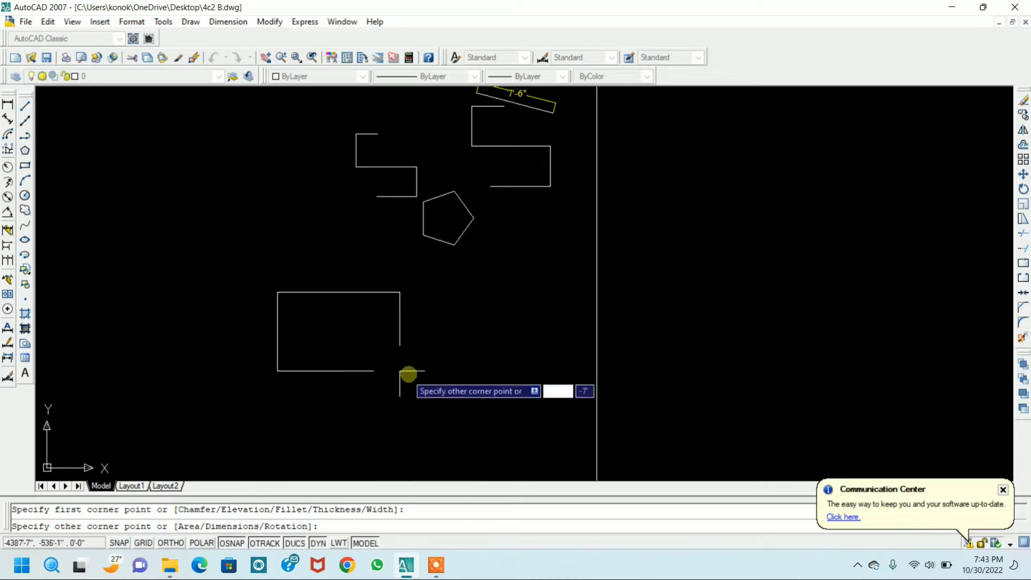
click(426, 378)
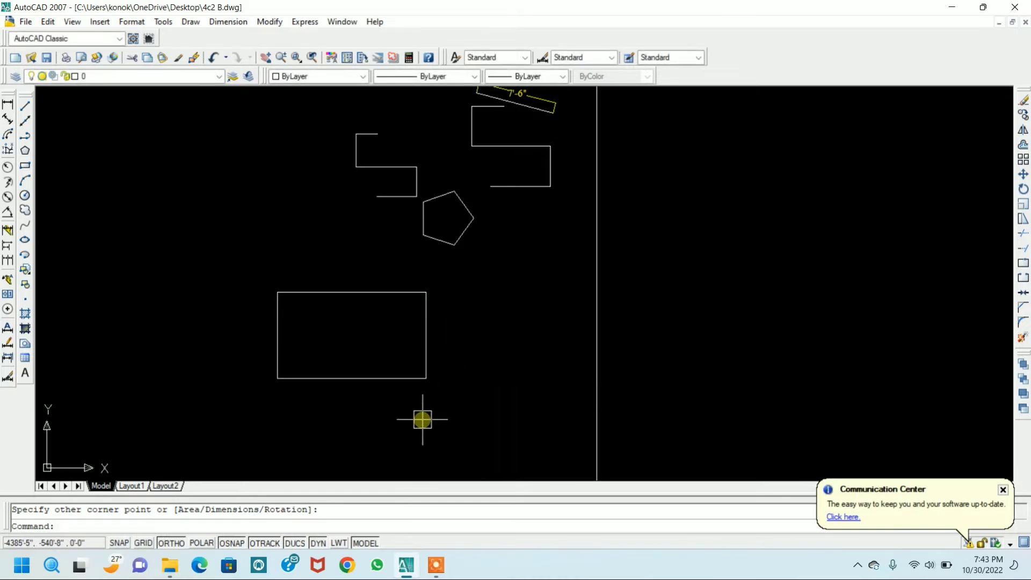
key(ctrl+z)
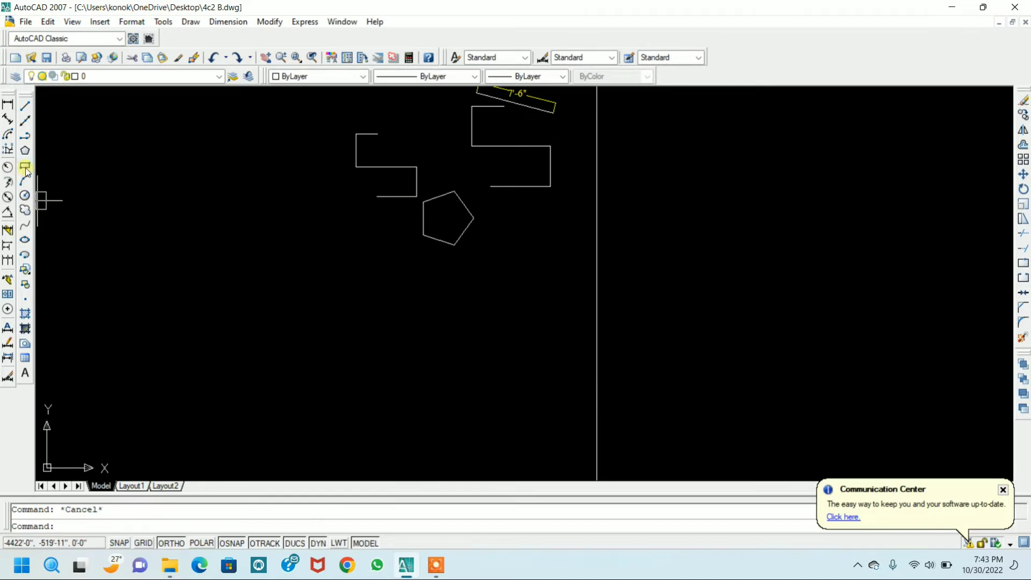
- Draw a rectangle 20' wide and 10' high, starting from a corner below and to the left of the pentagon
text(re)
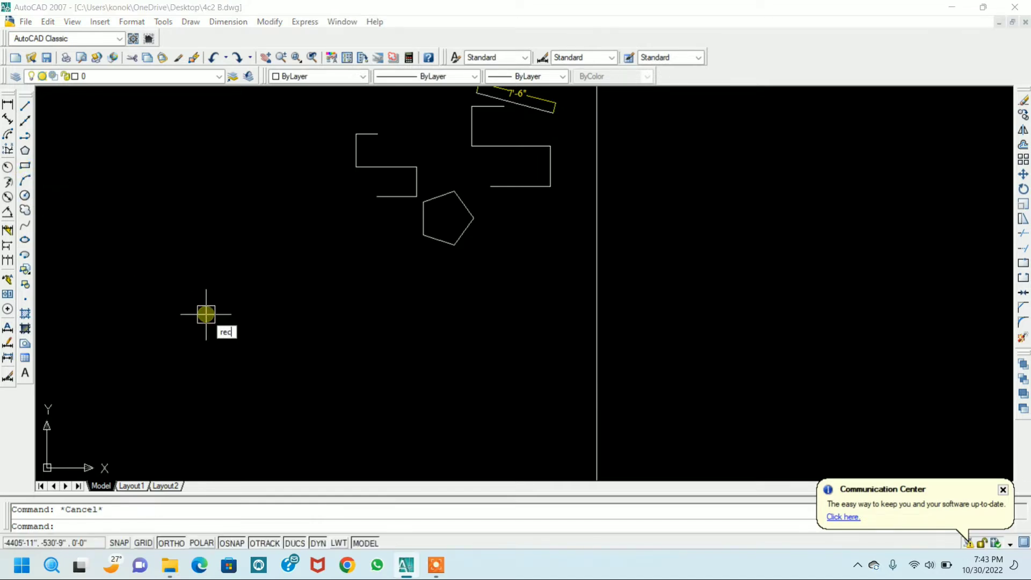
text(c)
key(Return)
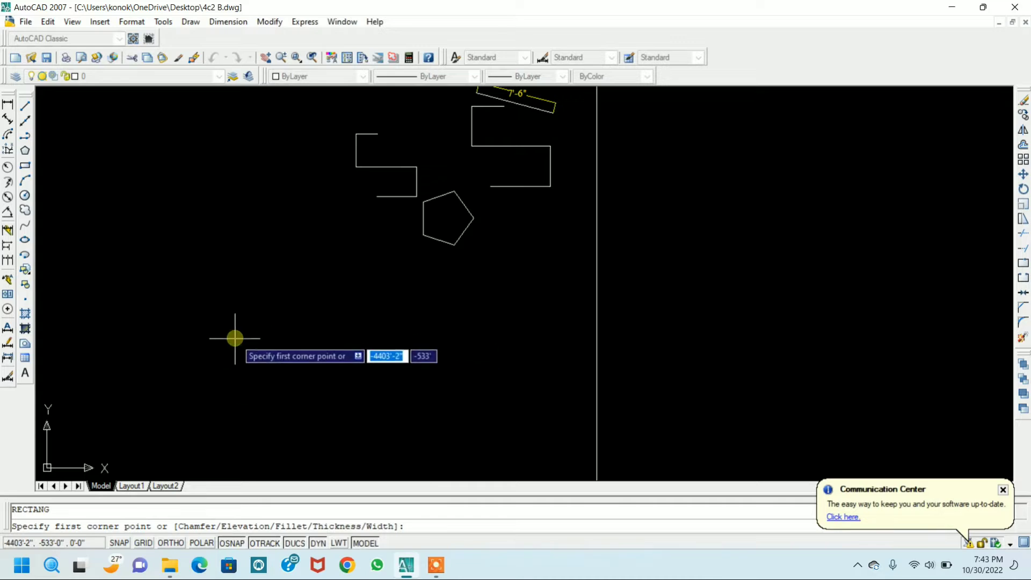
click(286, 301)
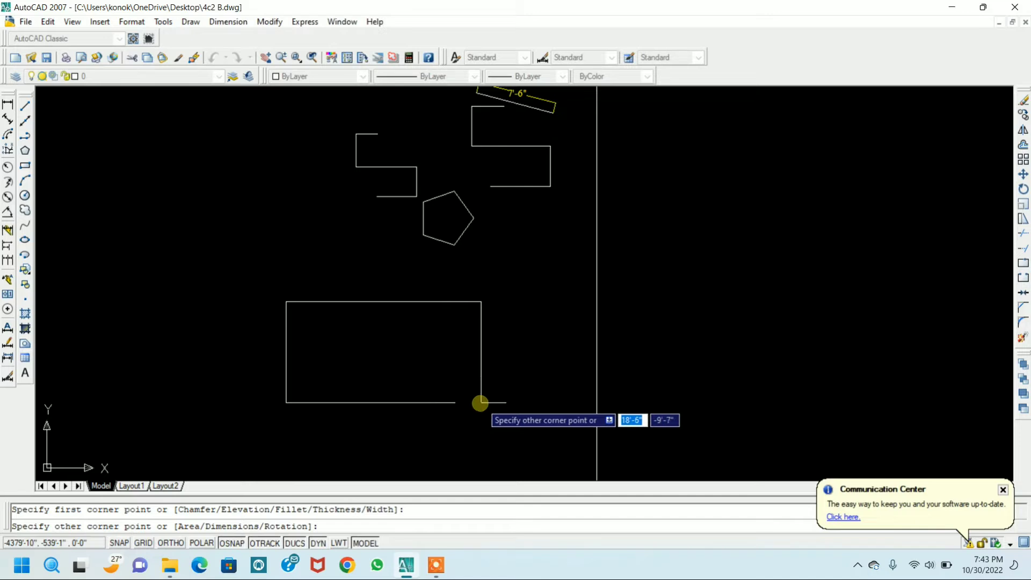
text(2)
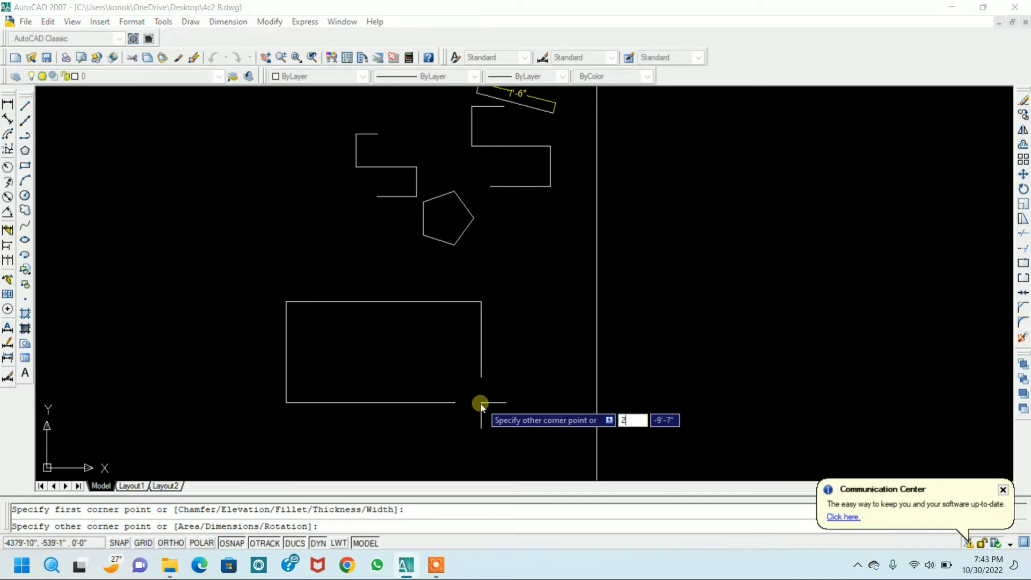
text(0')
key(Tab)
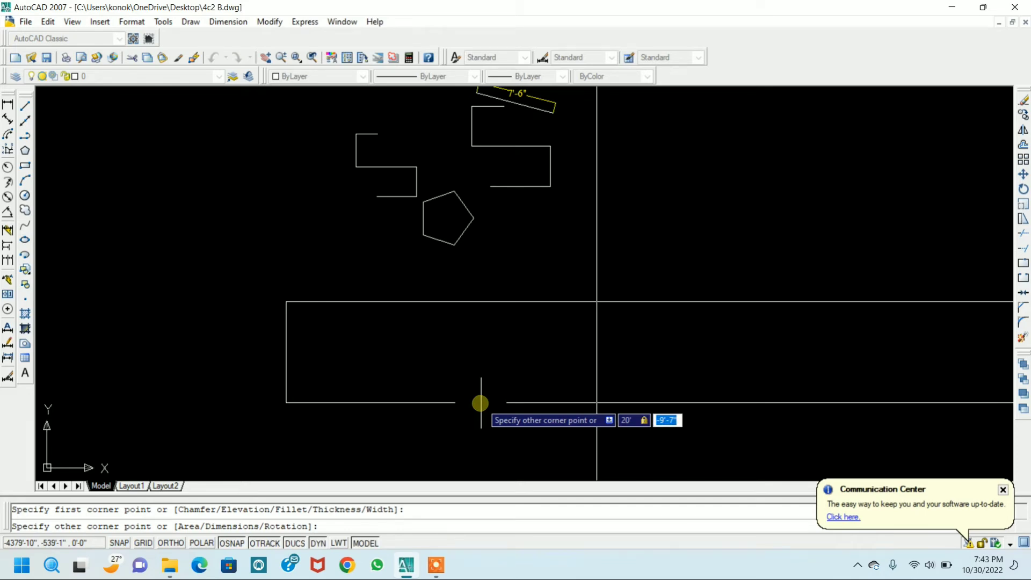
text(10)
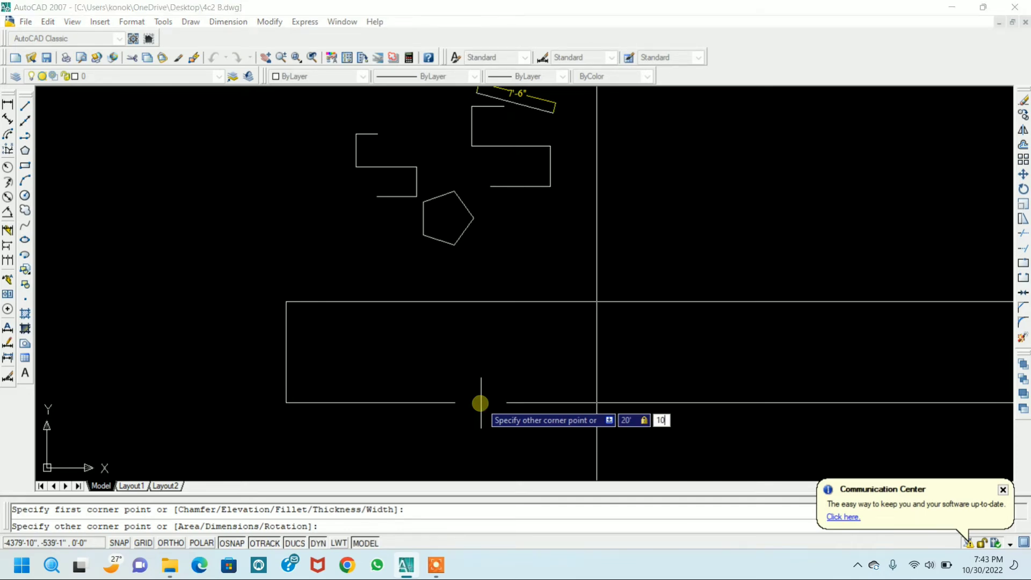
text(')
key(Return)
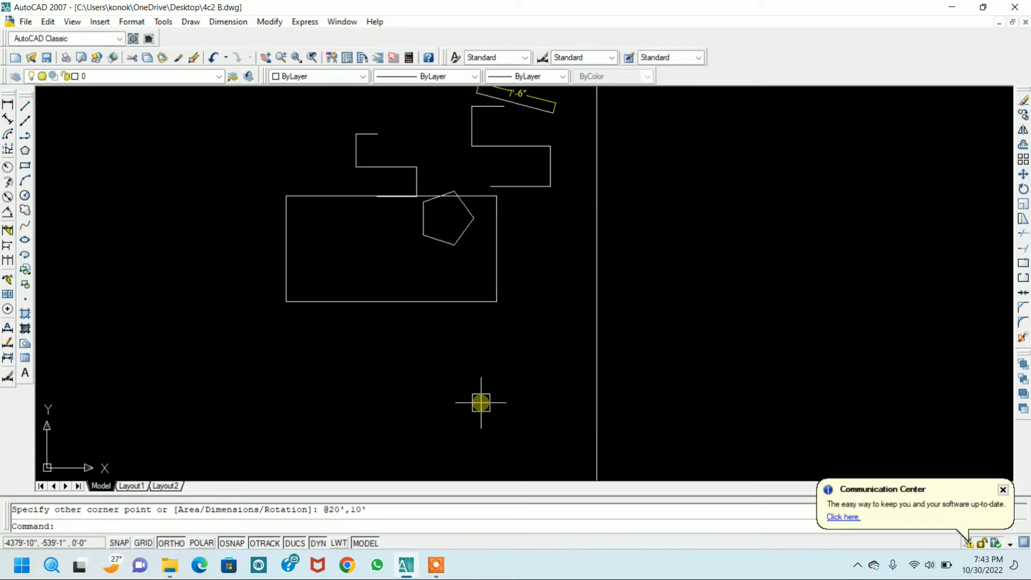
- Move the rectangle straight down by its lower-right corner so that it sits clear below the pentagon
click(492, 294)
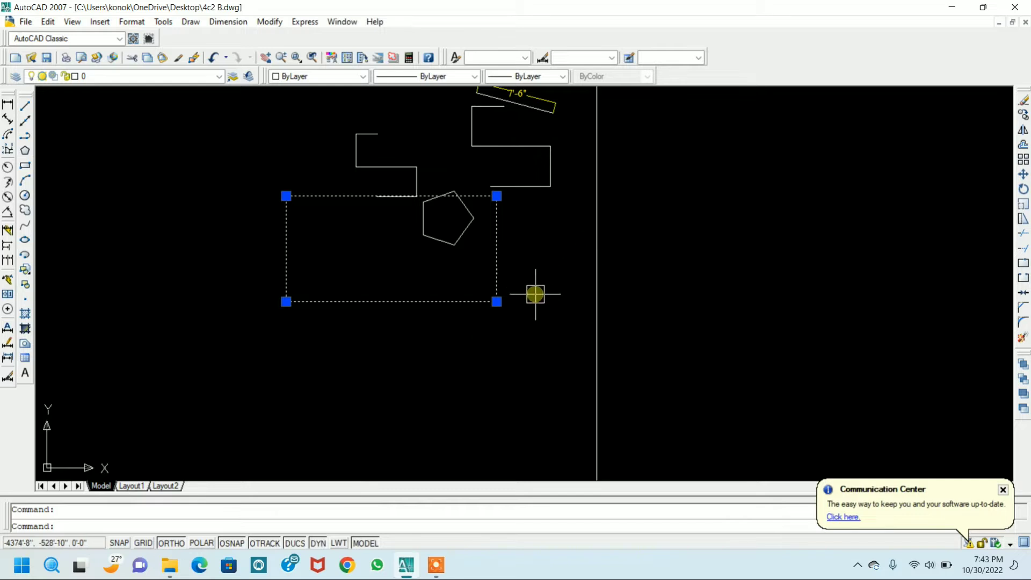
key(m)
key(Return)
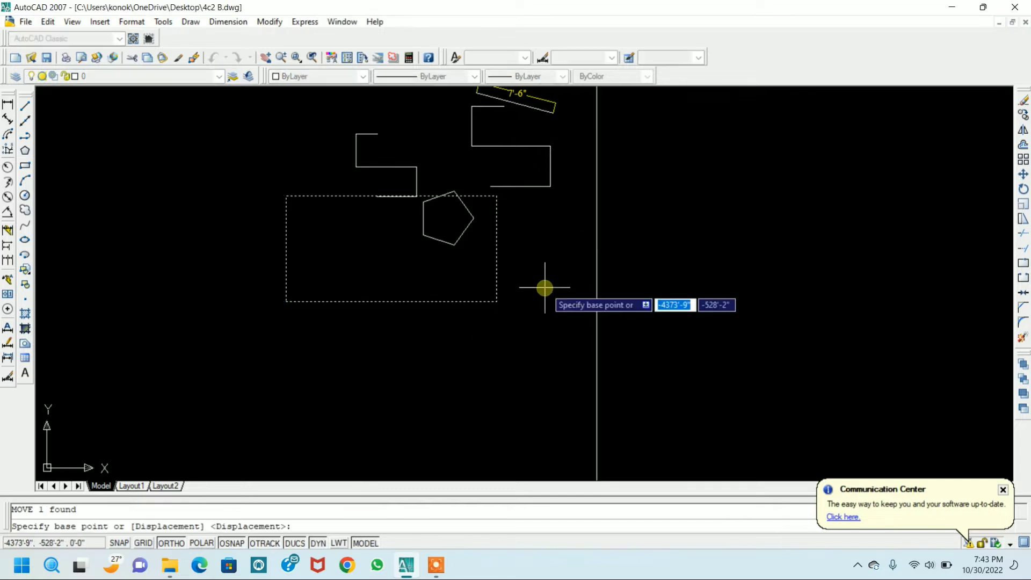
click(497, 301)
click(494, 368)
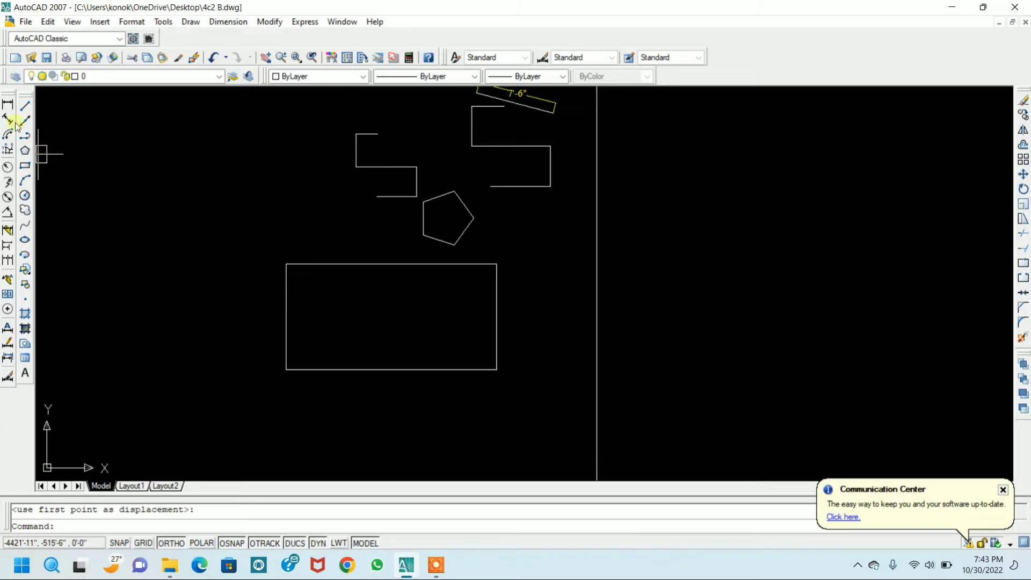
- Add linear dimensions to the rectangle's top edge and left edge, placed outside the shape
click(8, 106)
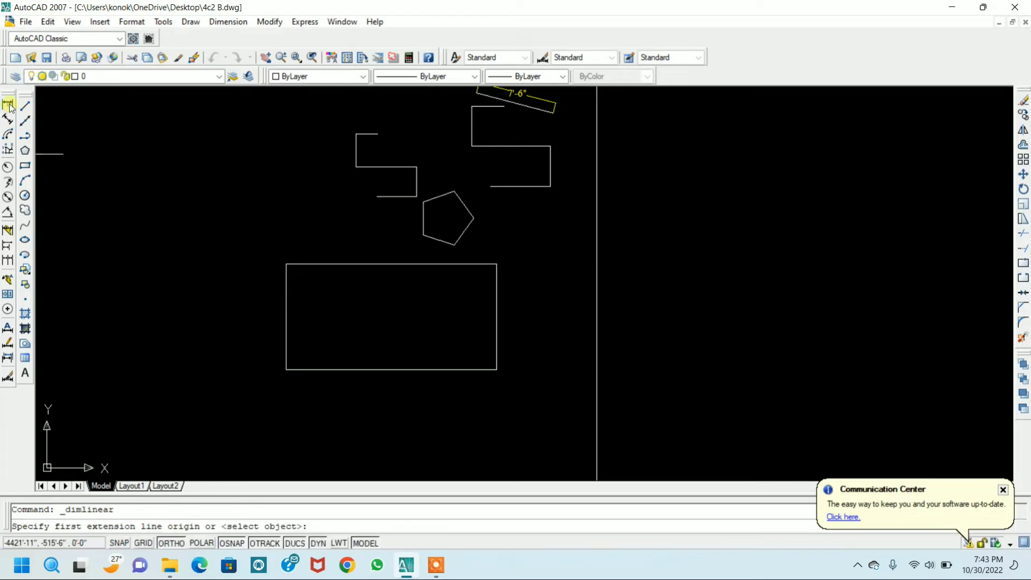
click(286, 264)
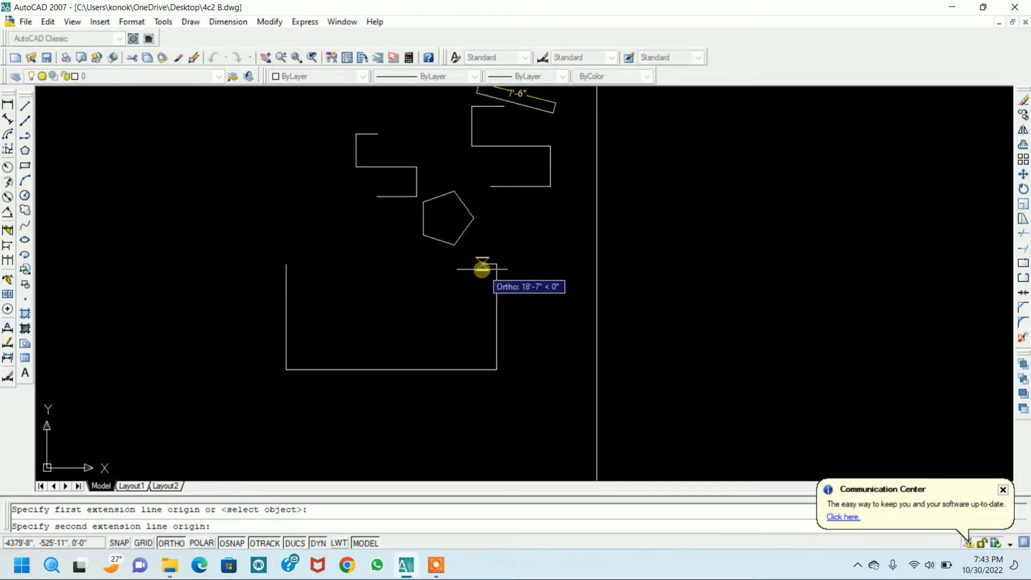
click(497, 264)
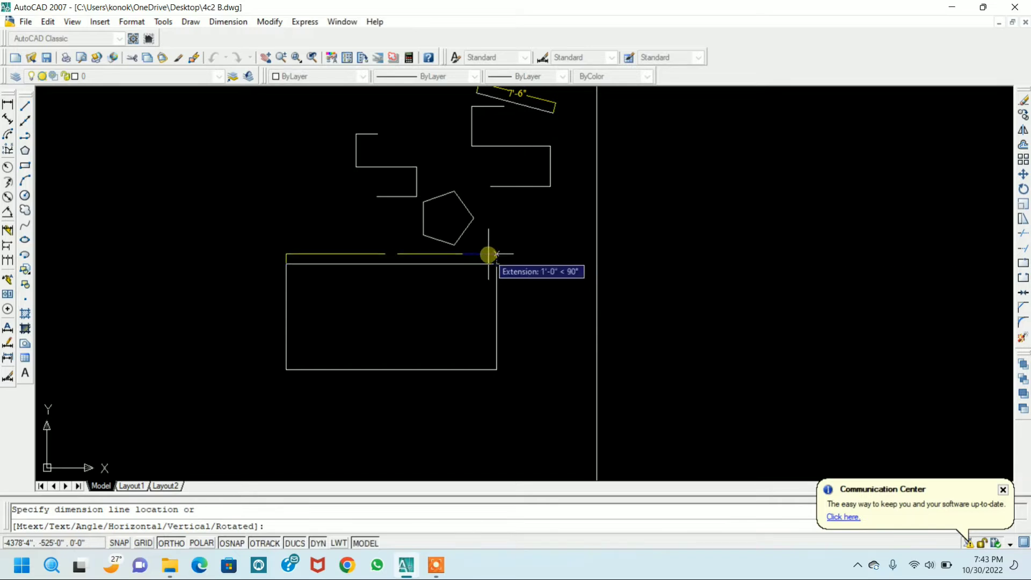
click(491, 254)
key(Return)
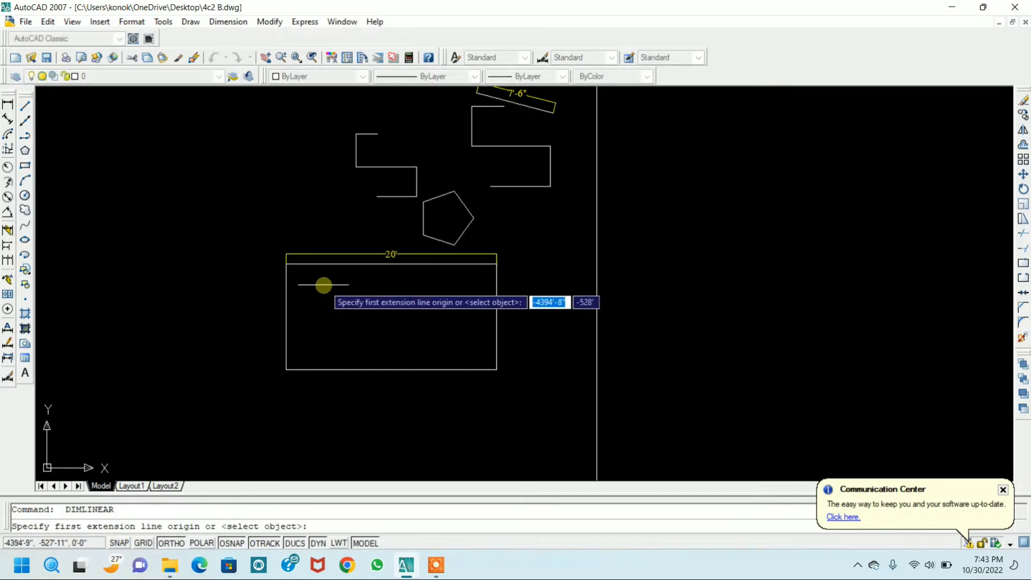
click(286, 264)
click(286, 370)
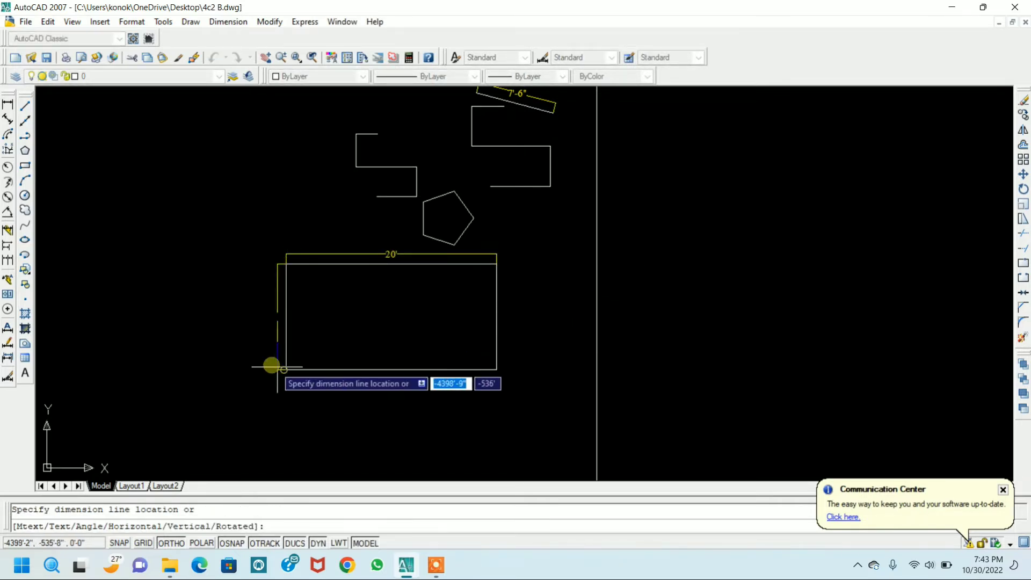
click(252, 376)
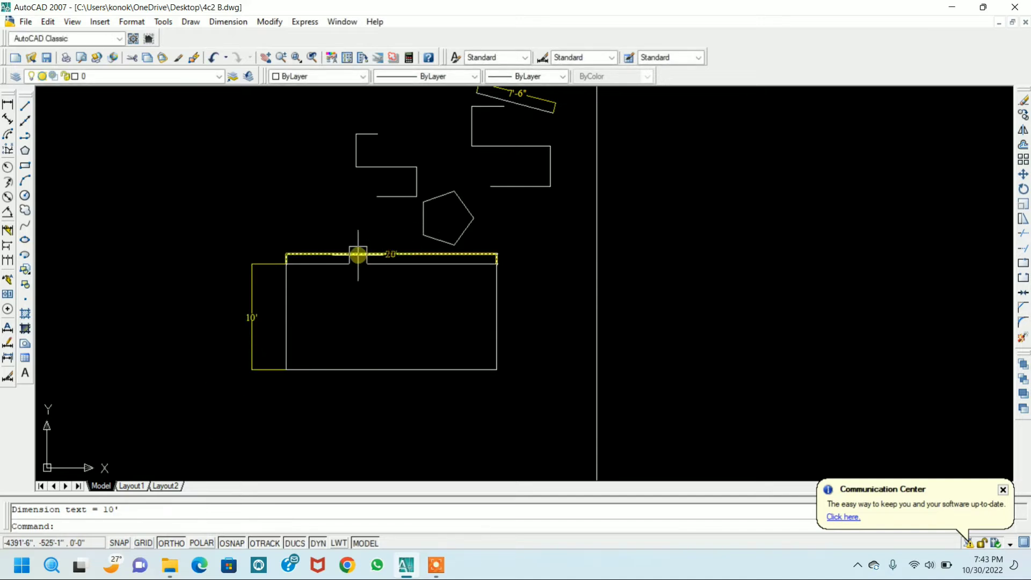
- Draw a three-point arc below the rectangle, its second point about 12'-6" right of the start and its end about 7'-6" below that
scroll(374, 309, up, 2)
scroll(374, 308, down, 5)
middle_drag(382, 331, 397, 207)
scroll(340, 244, up, 4)
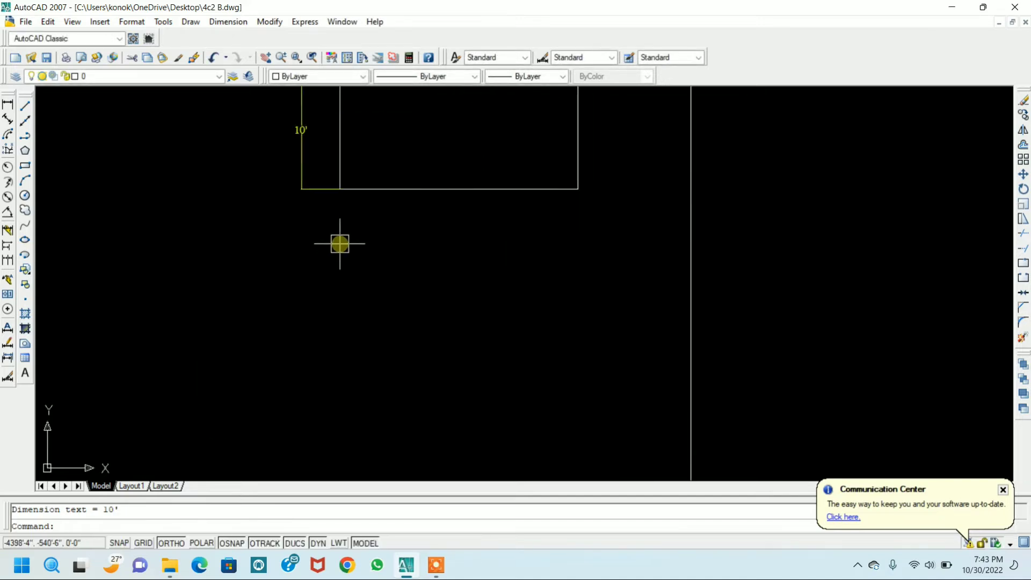
scroll(340, 244, up, 2)
middle_drag(349, 256, 393, 437)
scroll(430, 376, down, 4)
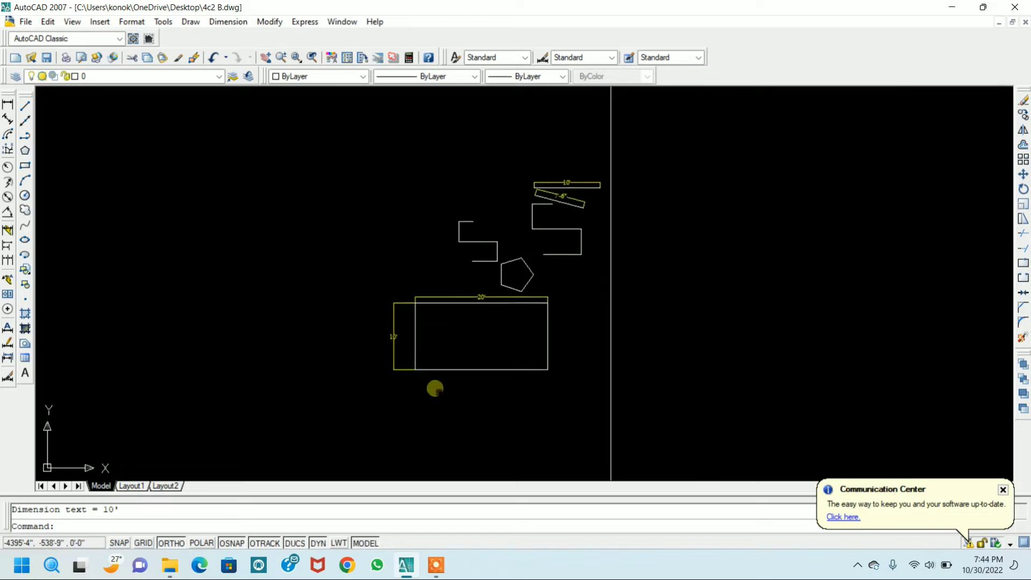
mouse_move(435, 388)
middle_down()
mouse_move(414, 292)
mouse_move(450, 268)
middle_up()
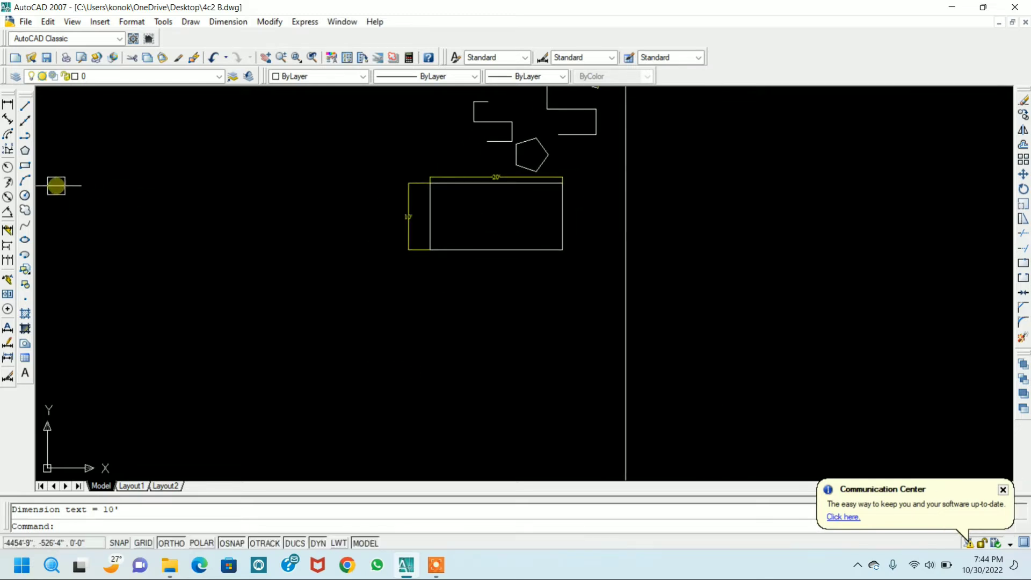
click(26, 177)
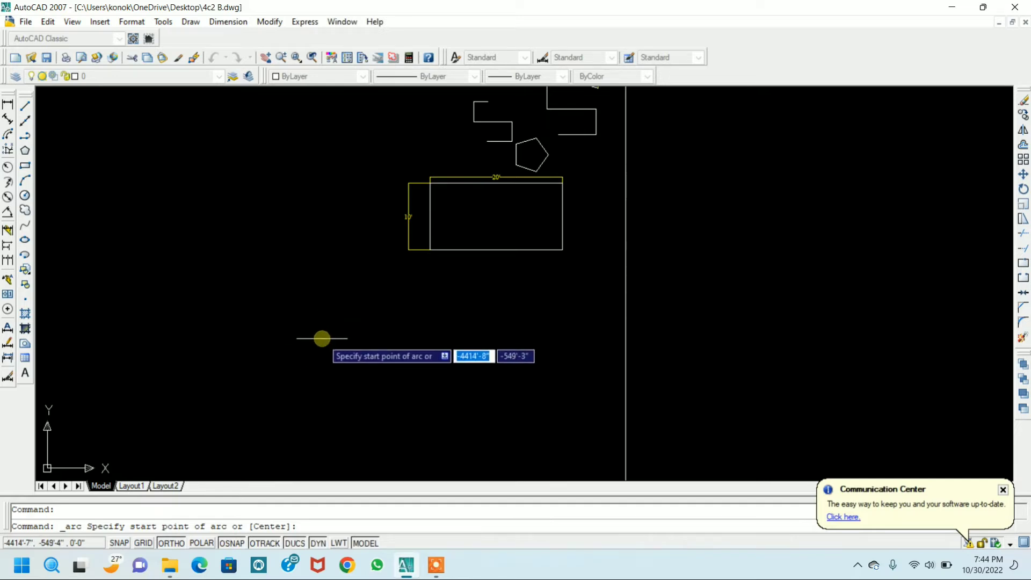
click(321, 357)
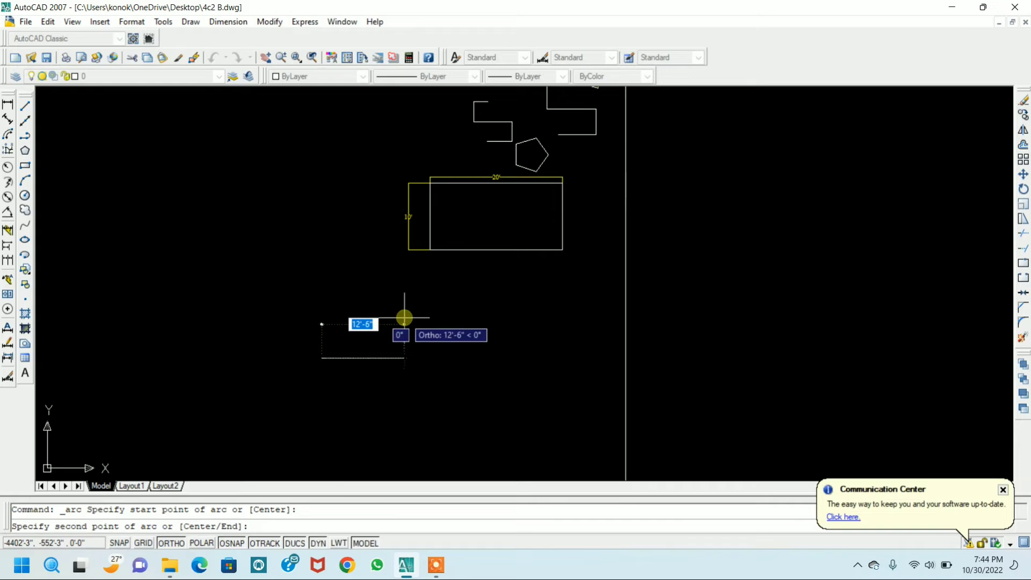
click(404, 318)
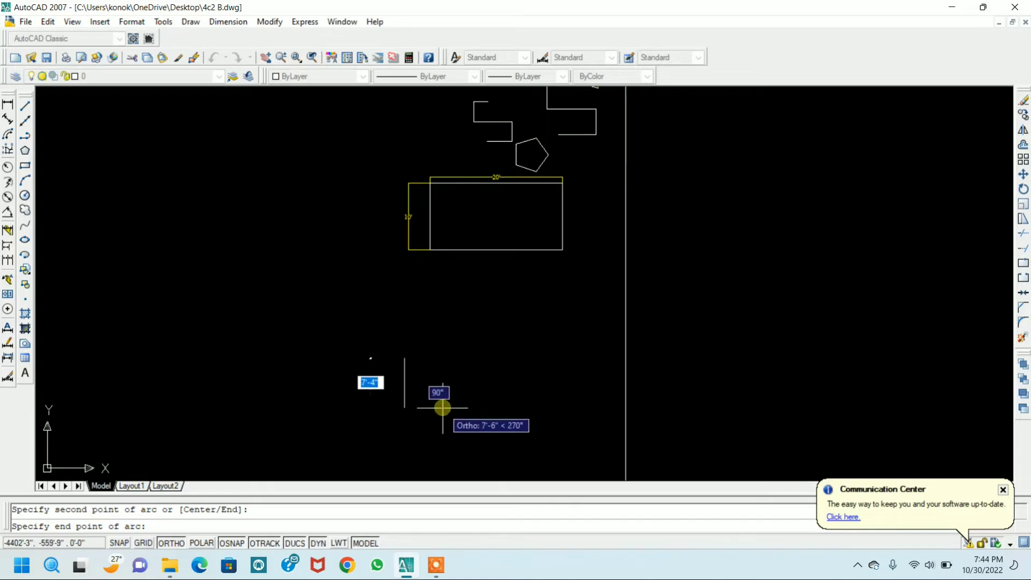
click(405, 406)
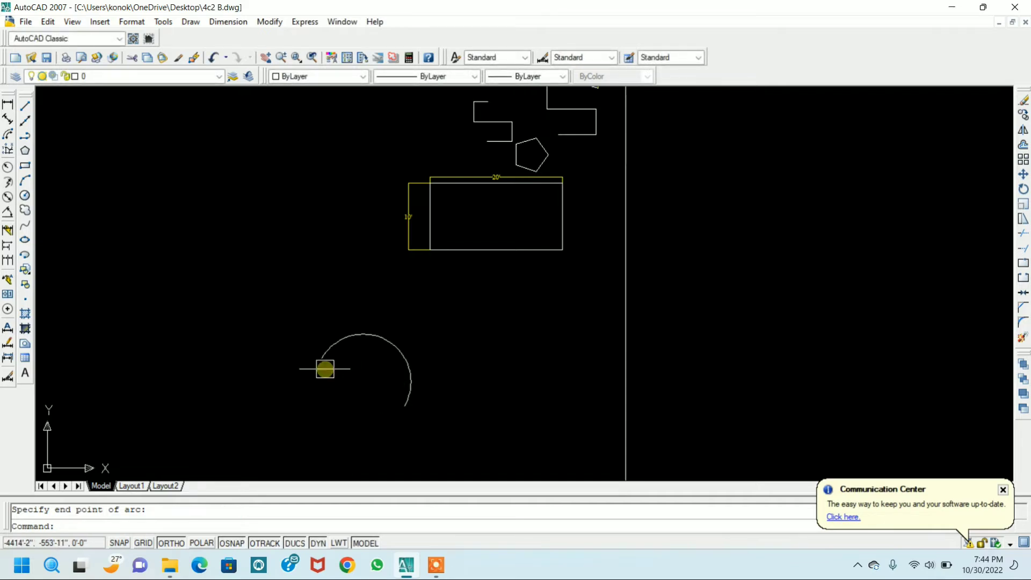
- Draw a large circle with a radius of about 27'-6" in the empty area left of the rectangle and arc
scroll(404, 358, down, 3)
middle_drag(409, 368, 434, 312)
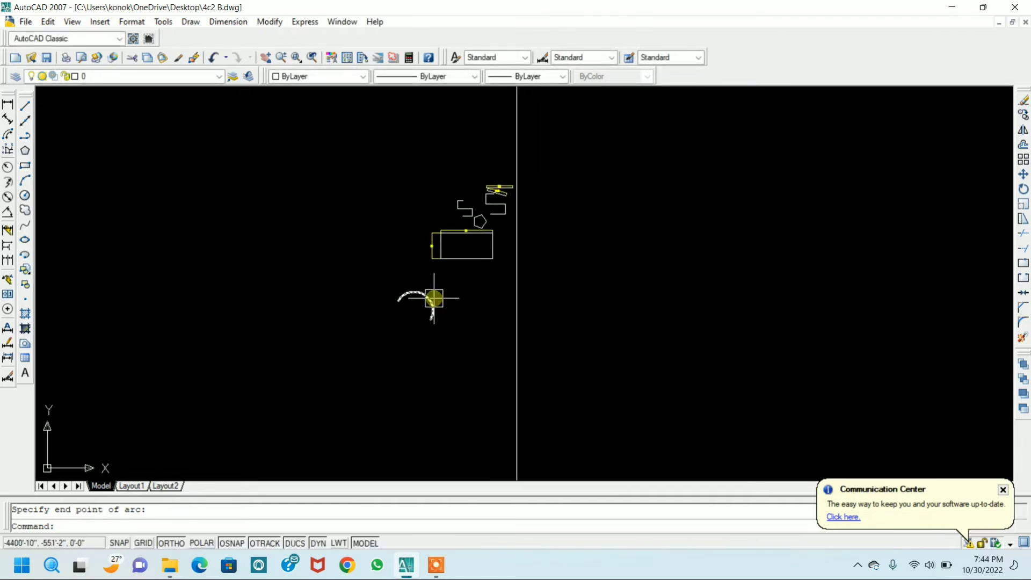
click(25, 198)
click(214, 283)
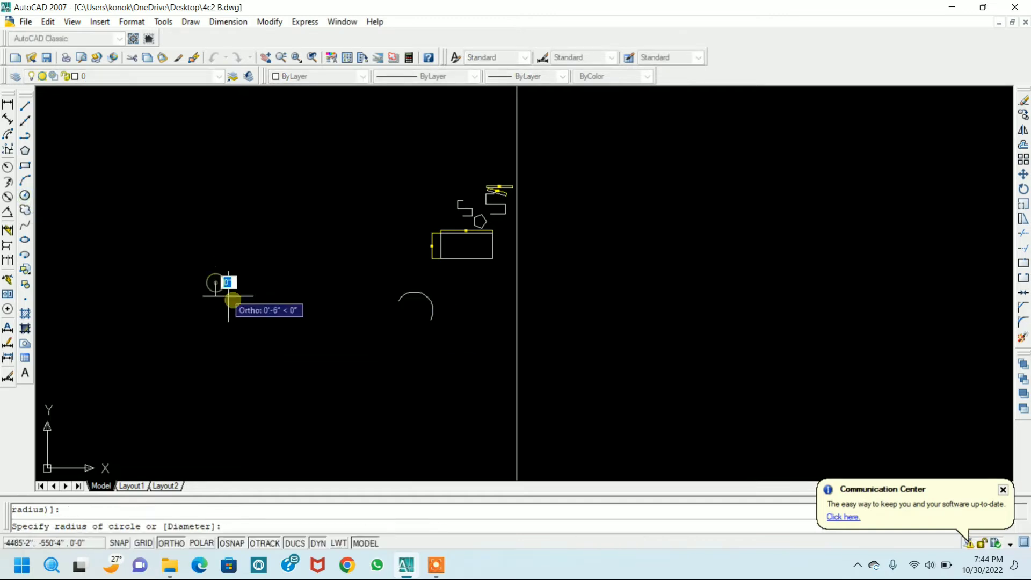
click(266, 333)
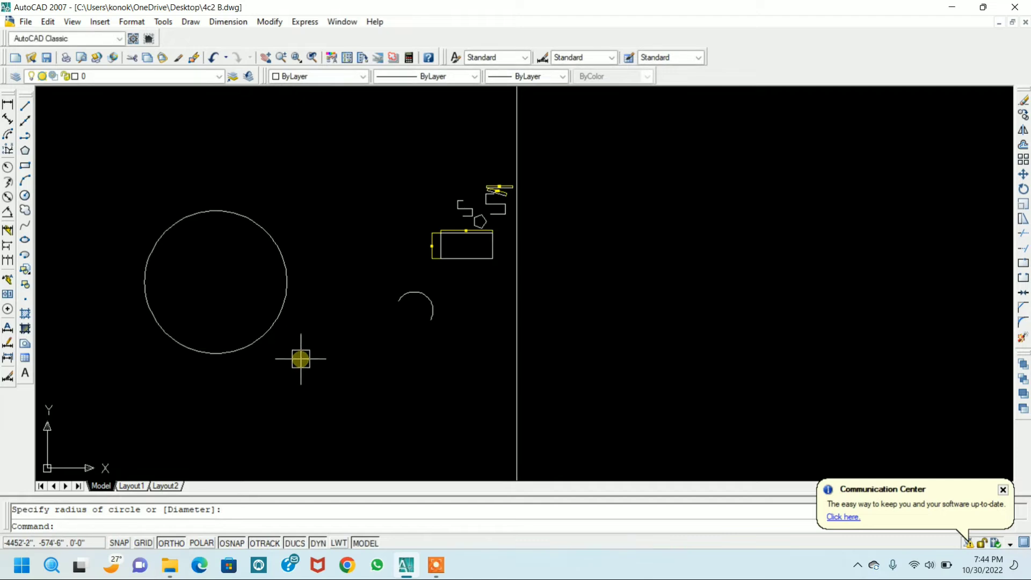
- Draw a second, smaller circle below and to the right of the large circle
text(c)
key(Return)
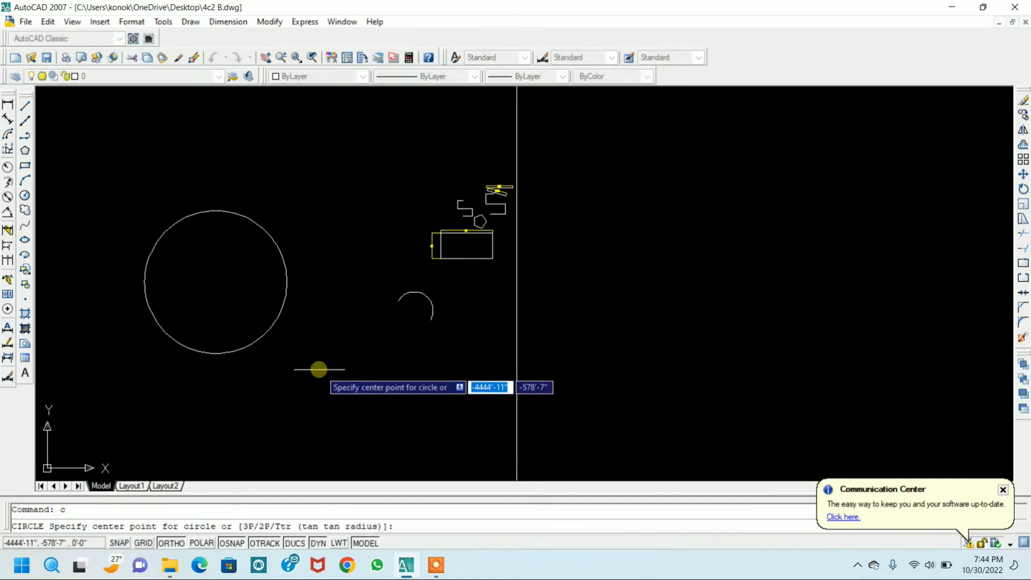
click(321, 370)
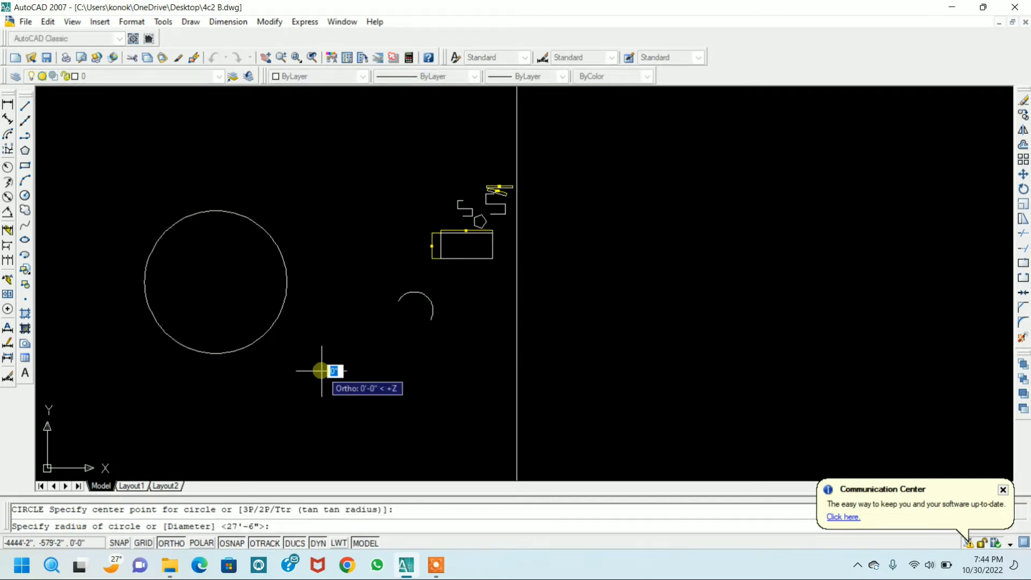
click(370, 407)
- Draw a closed freehand revision cloud in the empty area above the circles, left of the dimensioned lines
scroll(324, 395, down, 4)
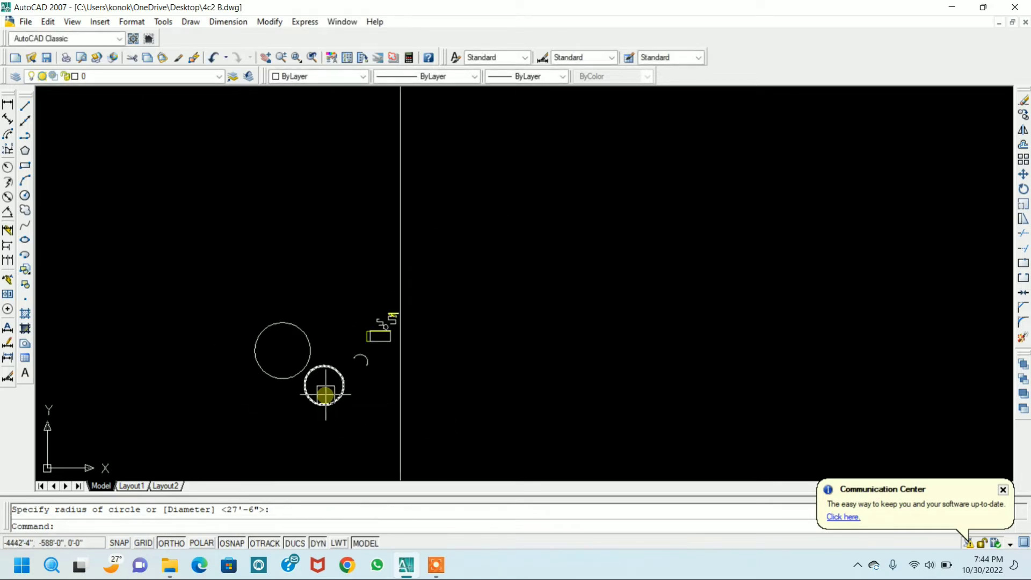
middle_drag(327, 395, 359, 344)
scroll(354, 343, up, 5)
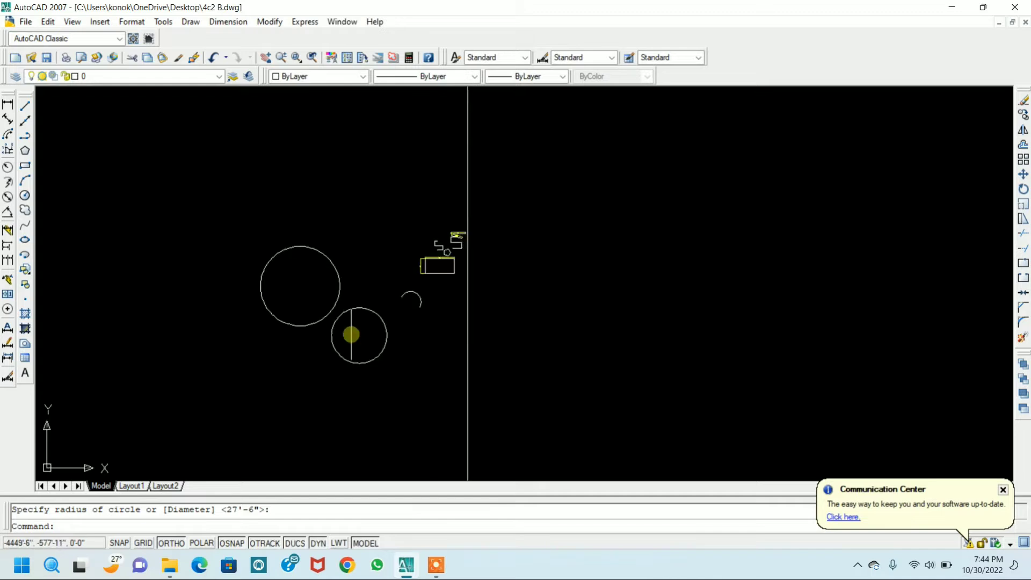
scroll(353, 344, down, 4)
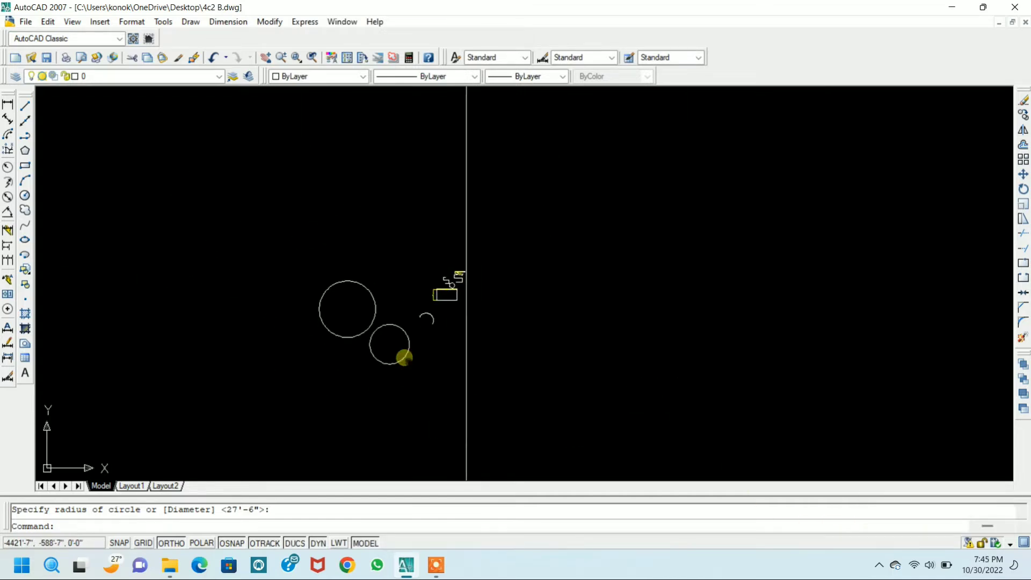
middle_drag(404, 355, 476, 330)
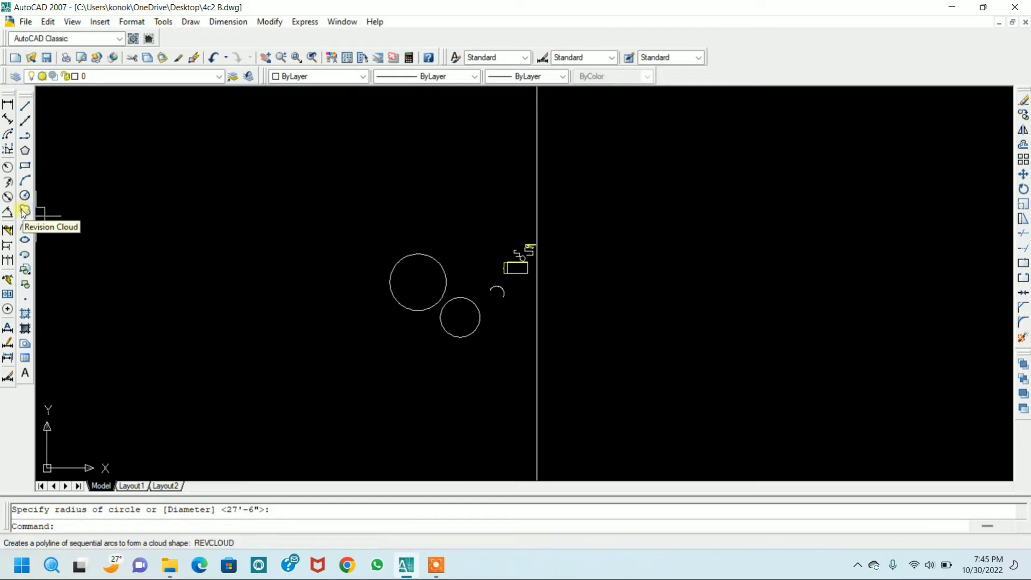
click(25, 210)
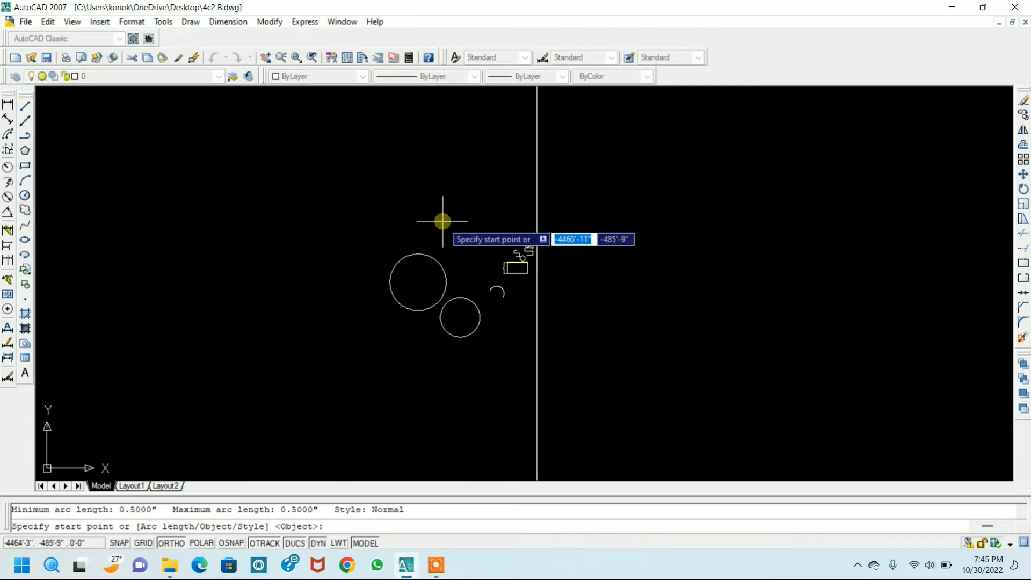
scroll(443, 220, up, 5)
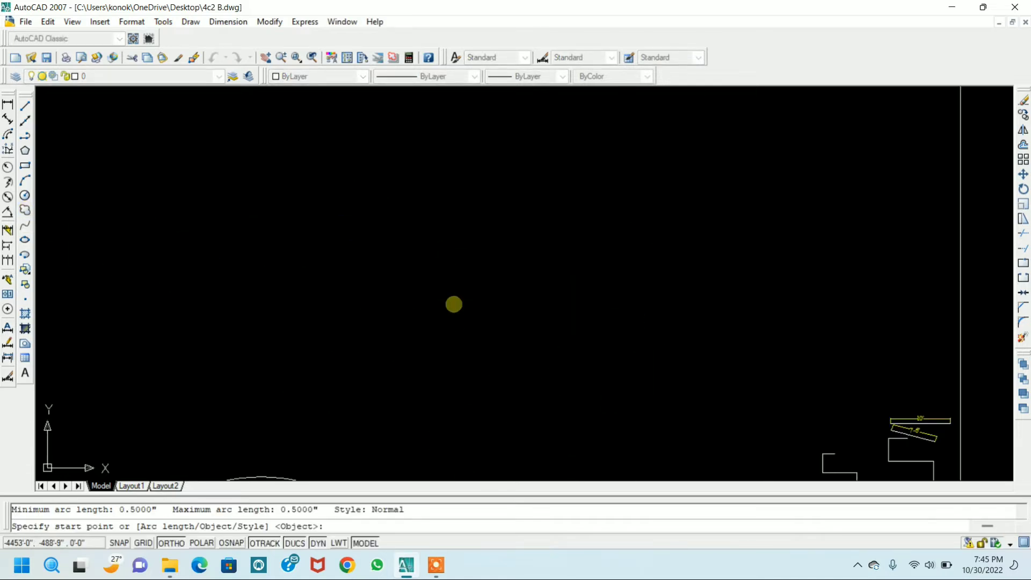
click(454, 304)
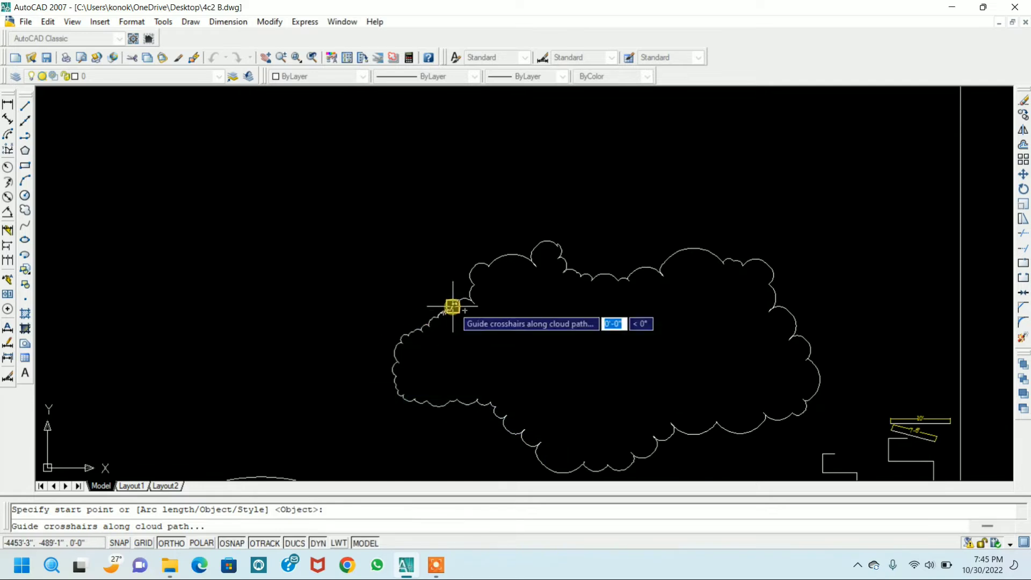
- End the Revision Cloud command on the closed cloud outline above the circles
key(Return)
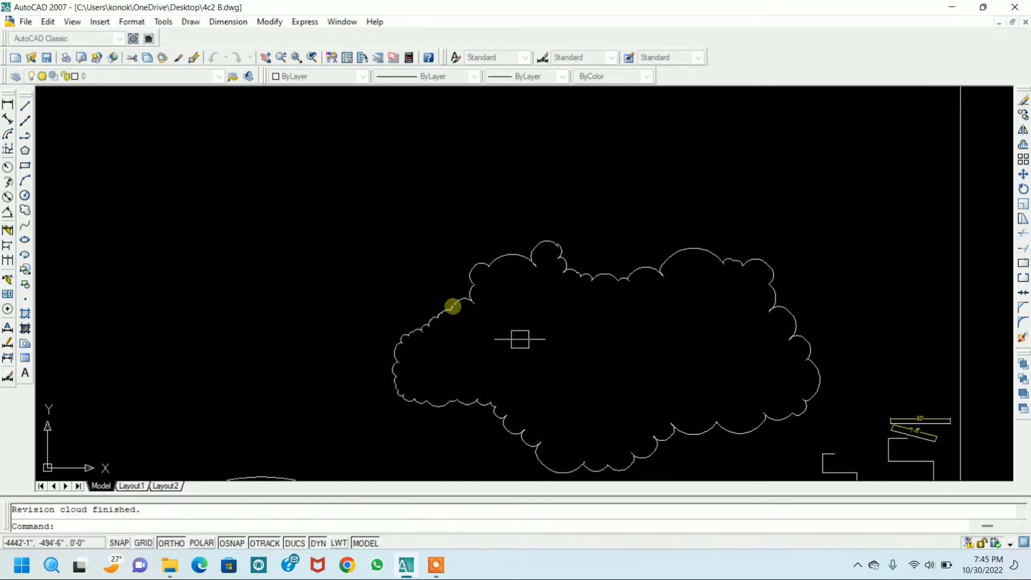
scroll(561, 341, down, 4)
middle_drag(561, 341, 575, 221)
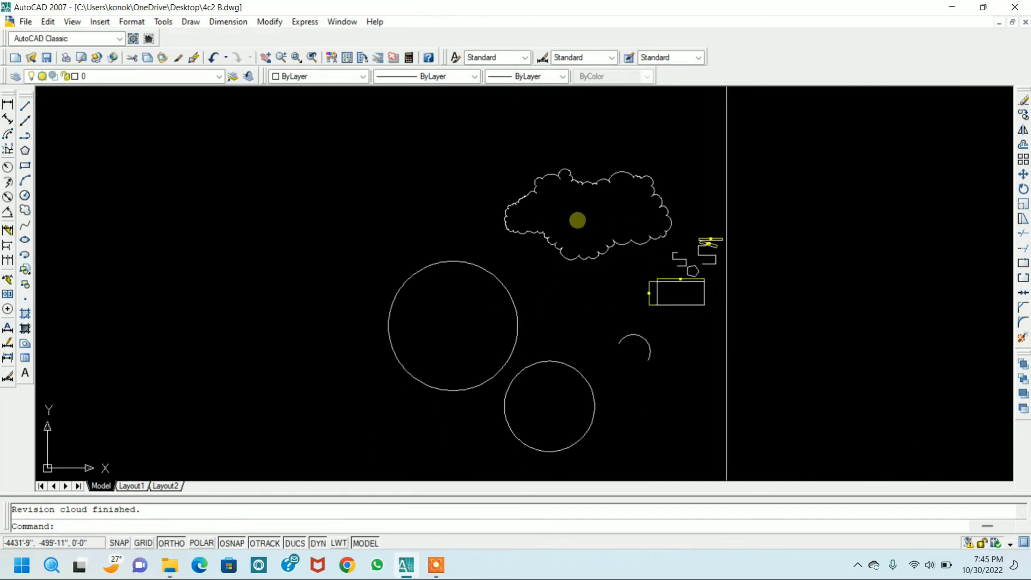
scroll(554, 243, down, 3)
scroll(559, 239, up, 1)
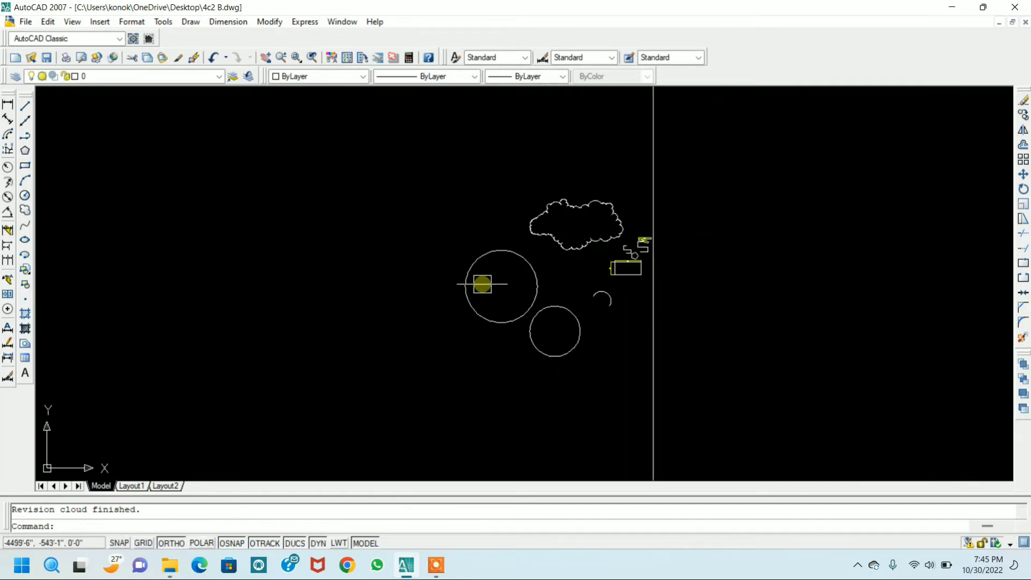
mouse_move(209, 299)
middle_down()
mouse_move(233, 271)
mouse_move(211, 277)
middle_up()
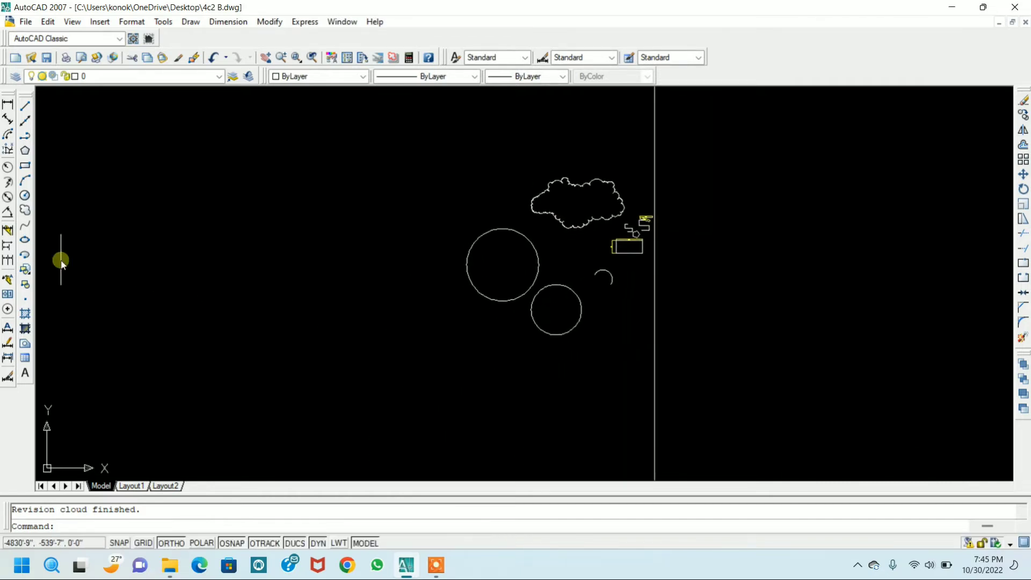
- Draw a five-point spline descending in a staircase pattern in the empty area left of the large circle, accepting default end tangents
click(24, 226)
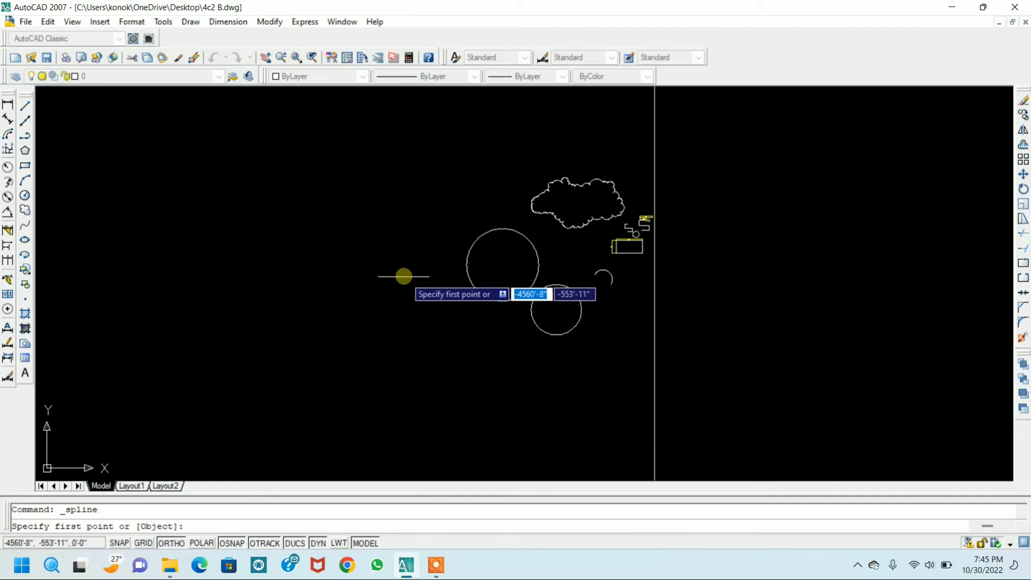
scroll(404, 277, up, 3)
click(213, 254)
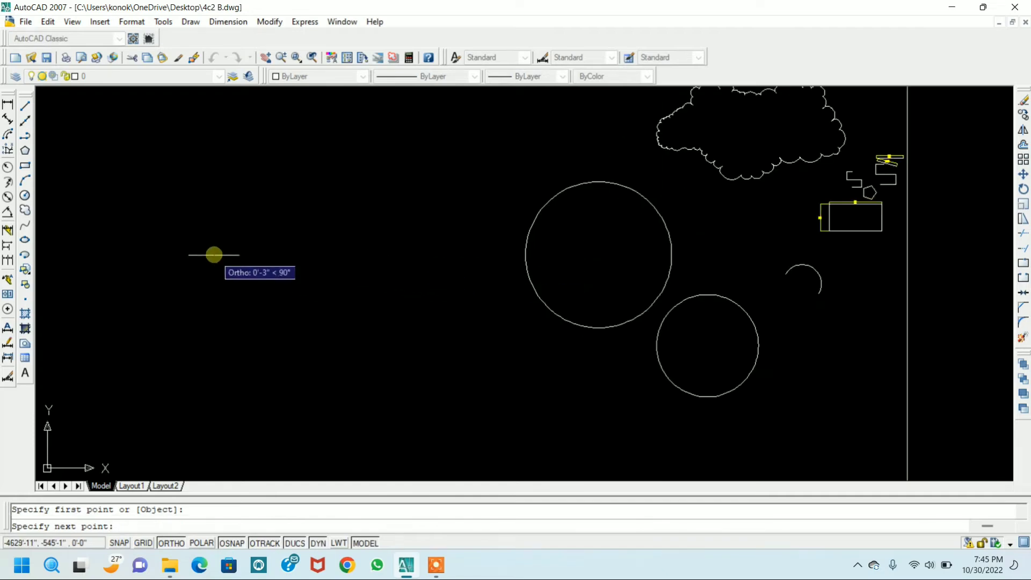
click(304, 254)
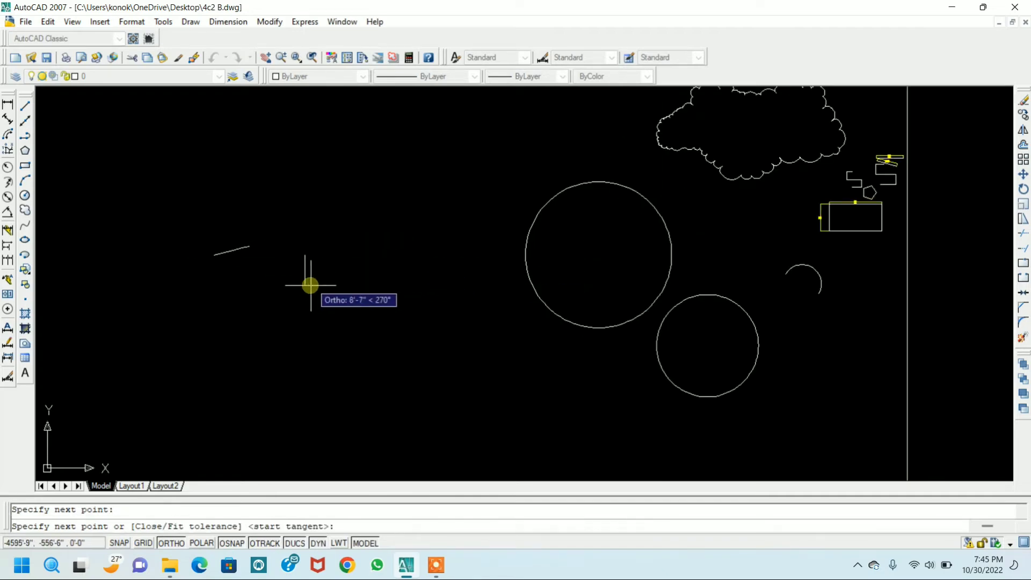
click(306, 346)
click(424, 346)
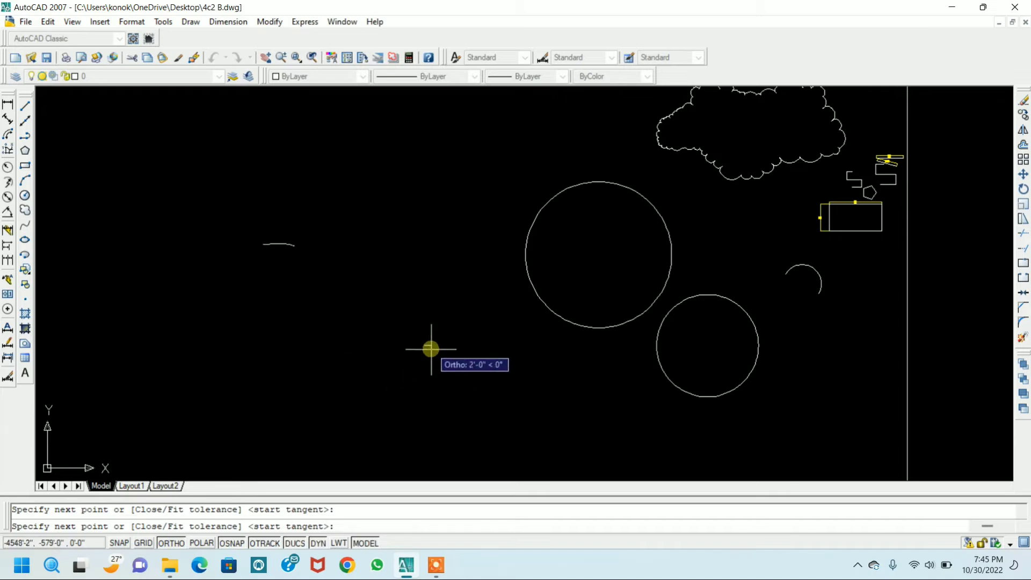
click(449, 414)
key(Return)
key(Return)
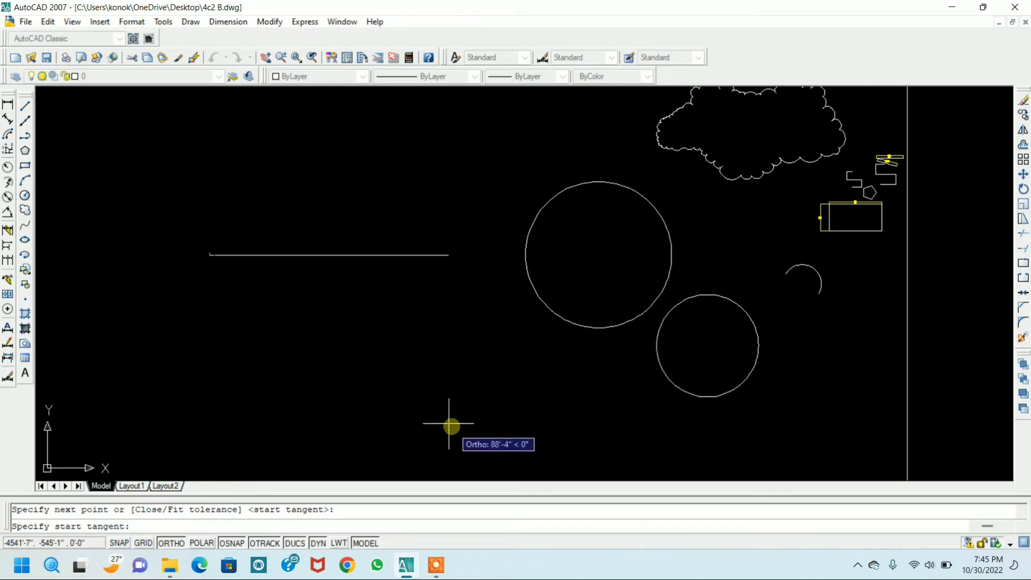
key(Return)
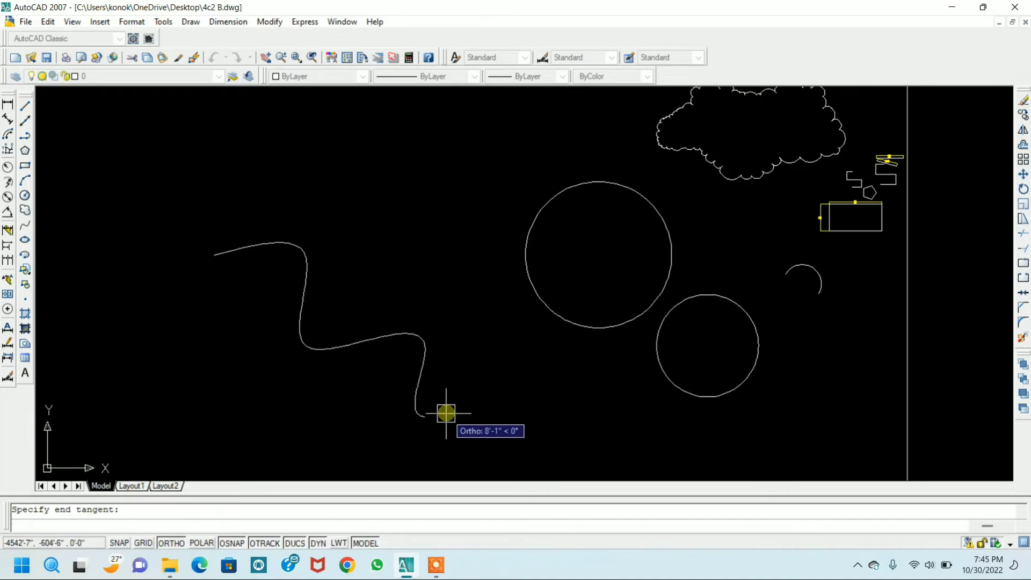
scroll(466, 380, down, 4)
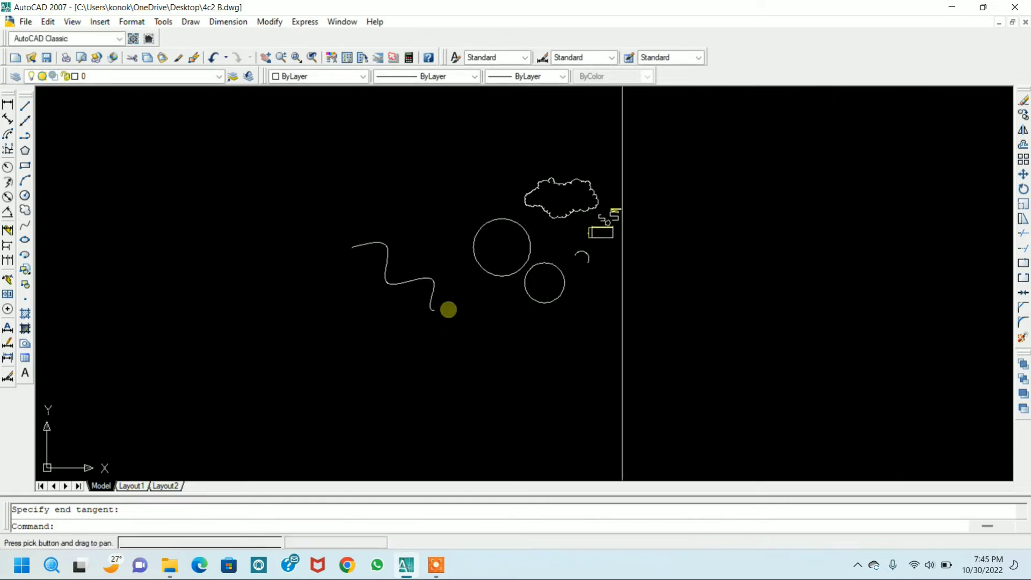
scroll(449, 307, up, 5)
scroll(368, 310, down, 4)
scroll(370, 283, up, 4)
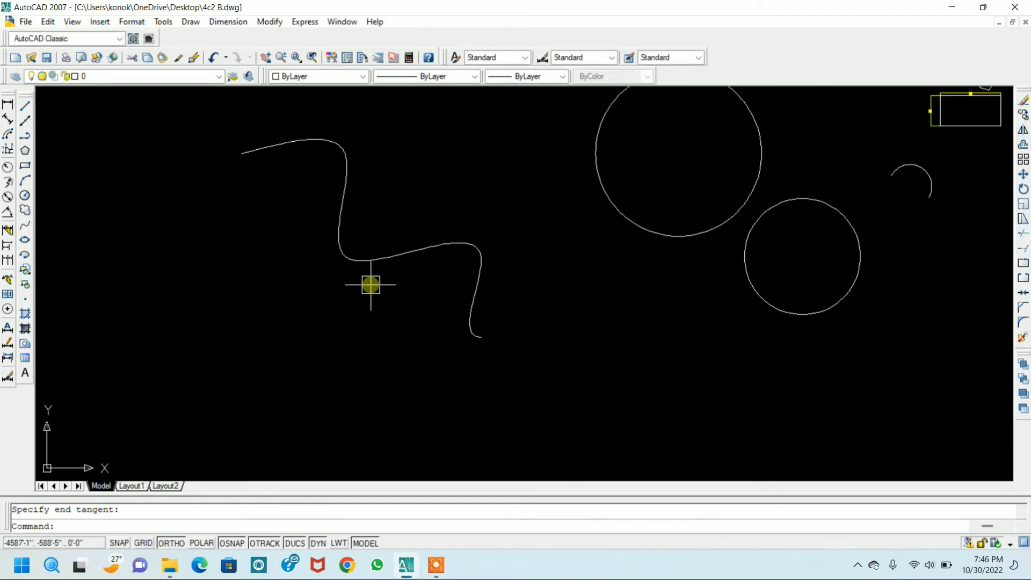
scroll(365, 296, down, 4)
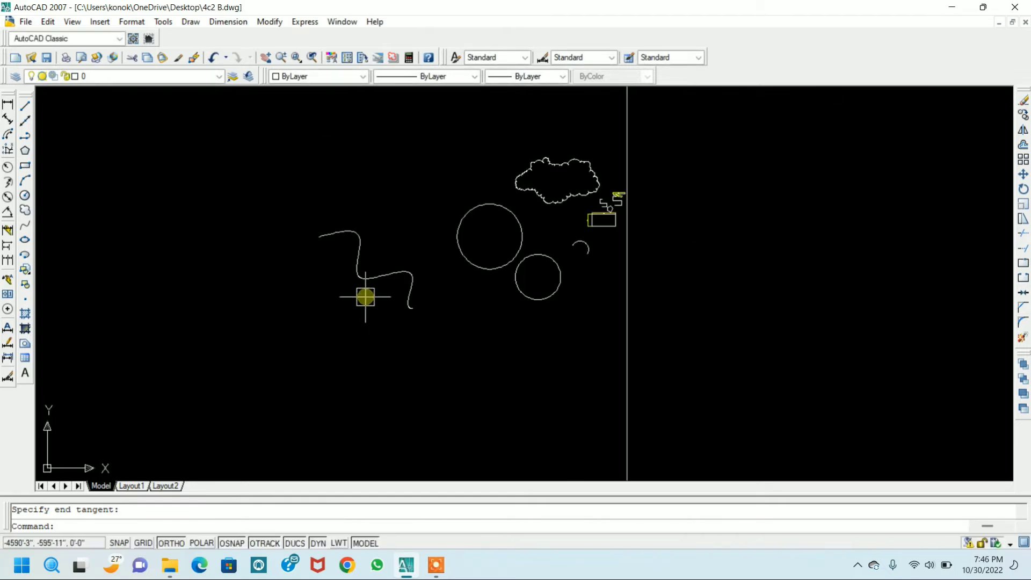
- Draw an ellipse below the circles with a vertical first axis and a horizontal axis about twice as long
click(24, 241)
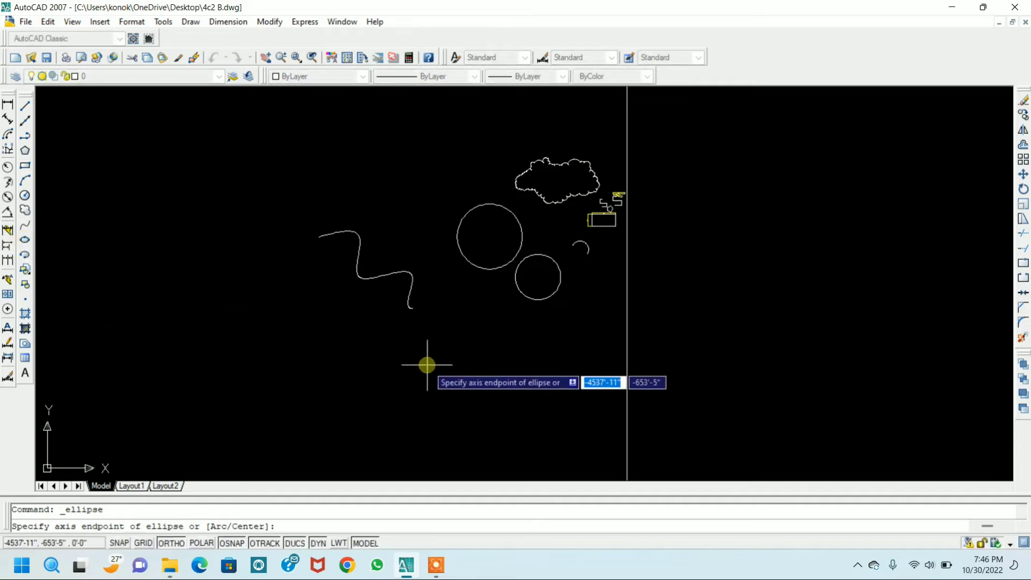
scroll(481, 346, up, 6)
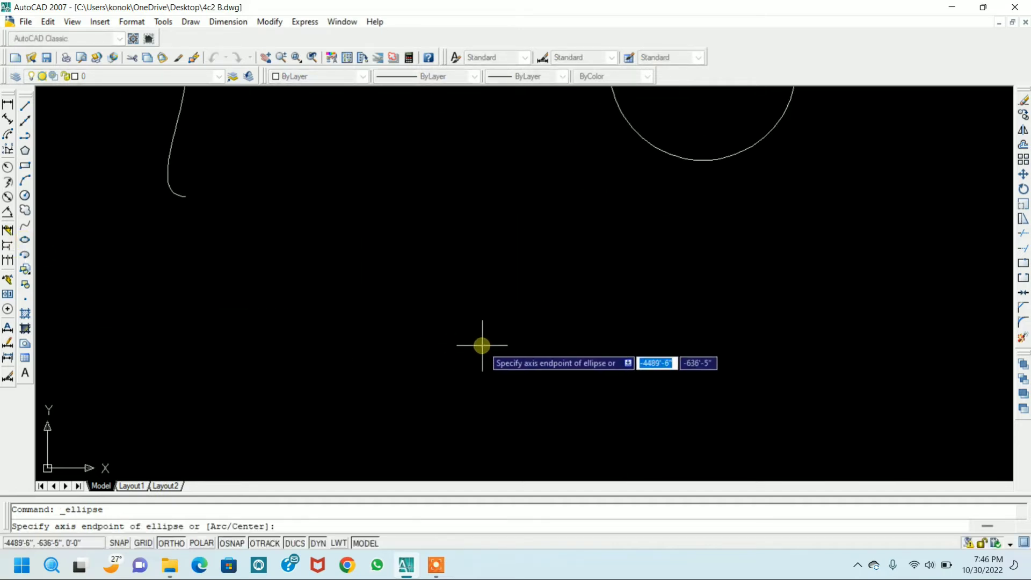
click(450, 243)
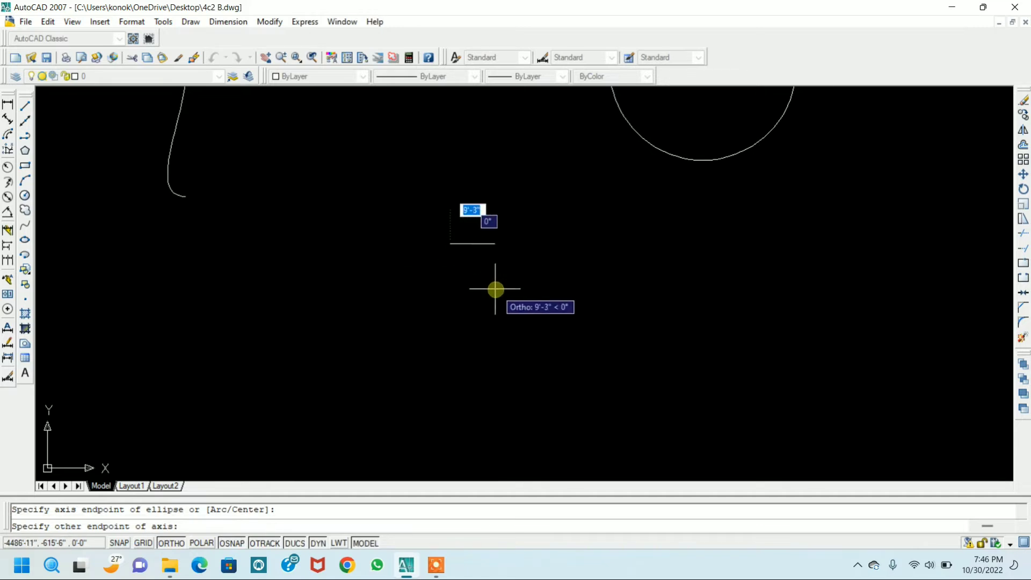
click(449, 313)
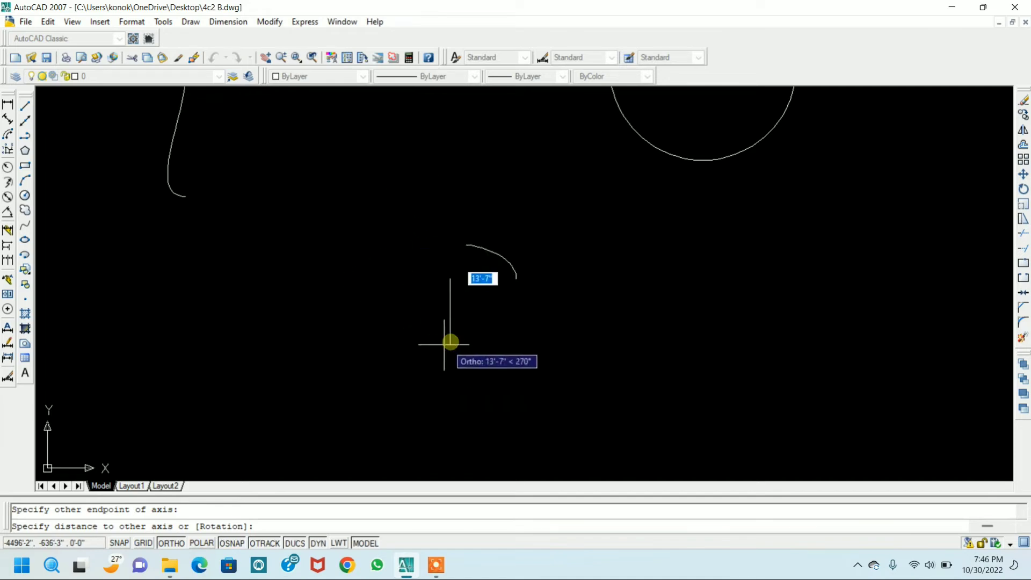
click(520, 283)
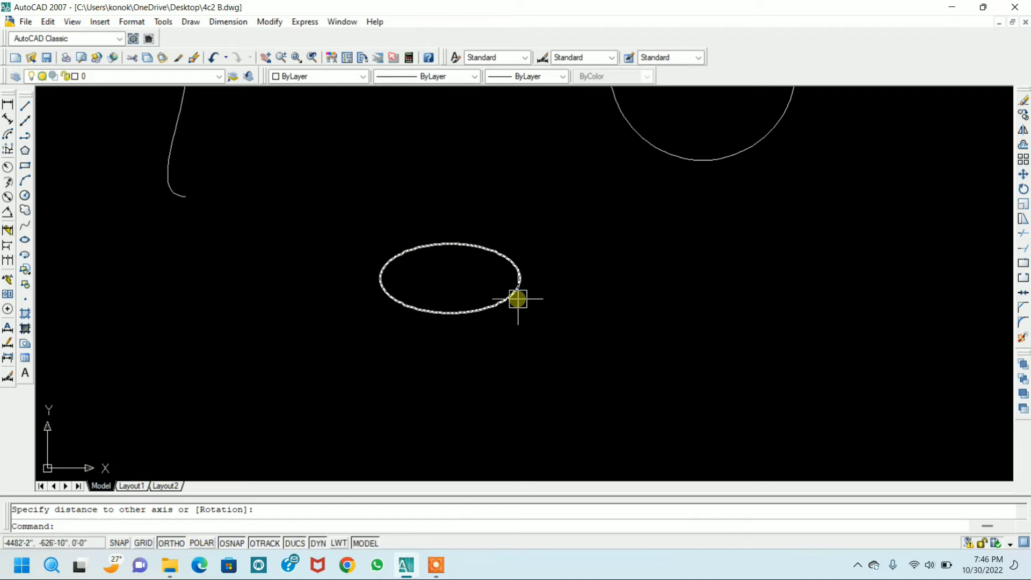
- Draw a quarter elliptical arc below the spline, using a horizontal first axis and a vertical half-axis of about 30'
scroll(467, 284, down, 2)
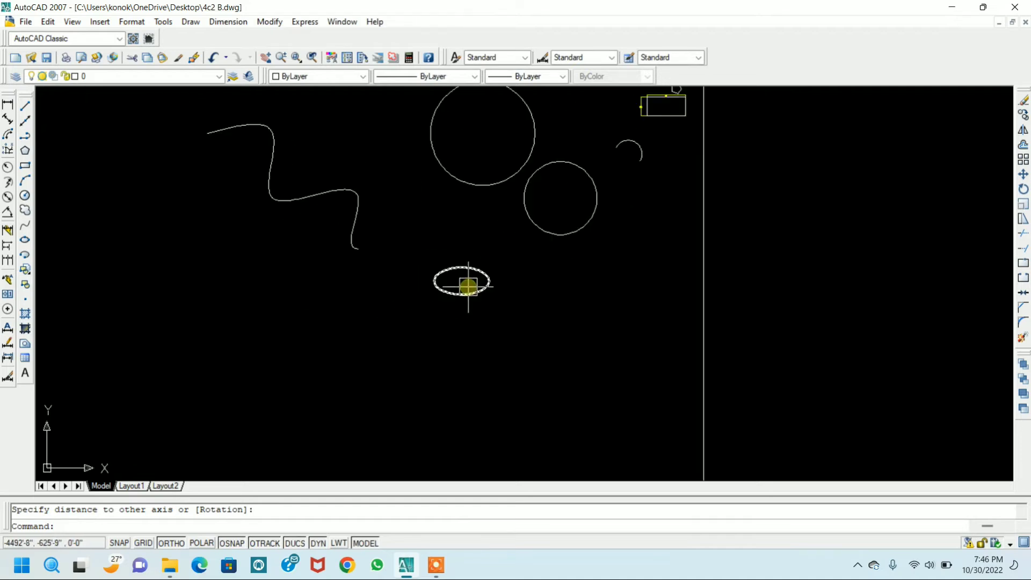
scroll(463, 281, up, 4)
scroll(463, 282, down, 4)
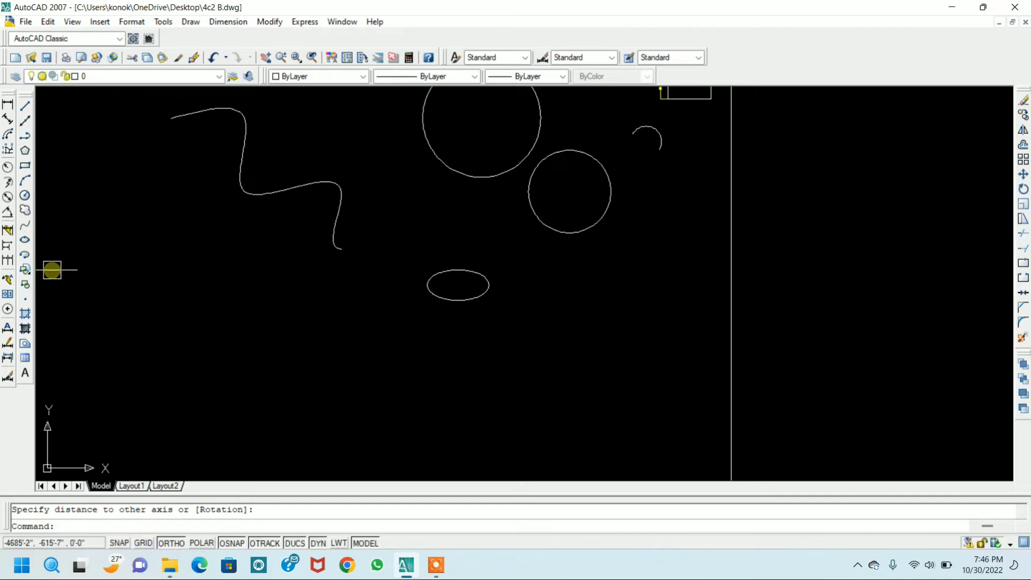
click(25, 258)
click(190, 291)
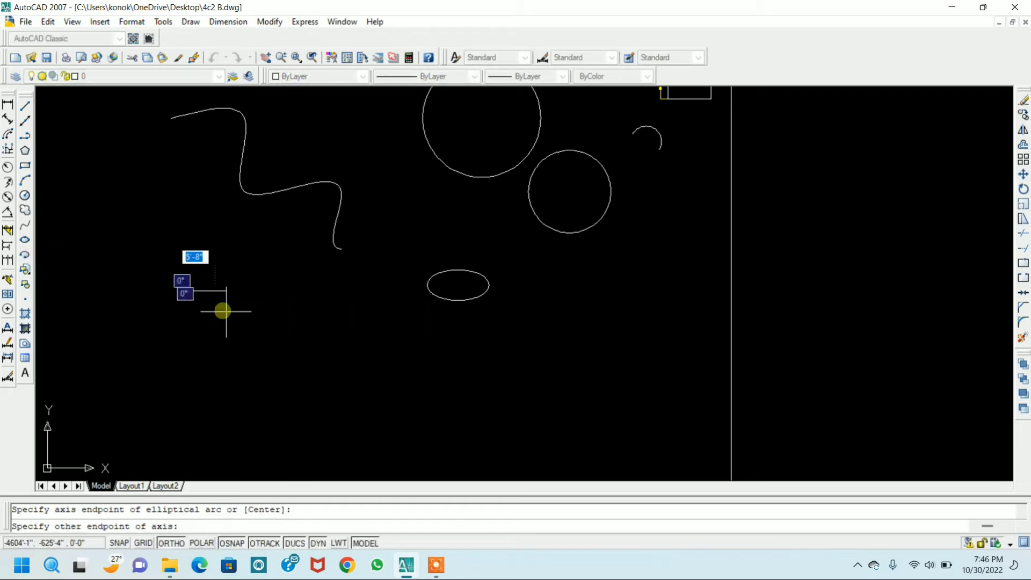
click(260, 322)
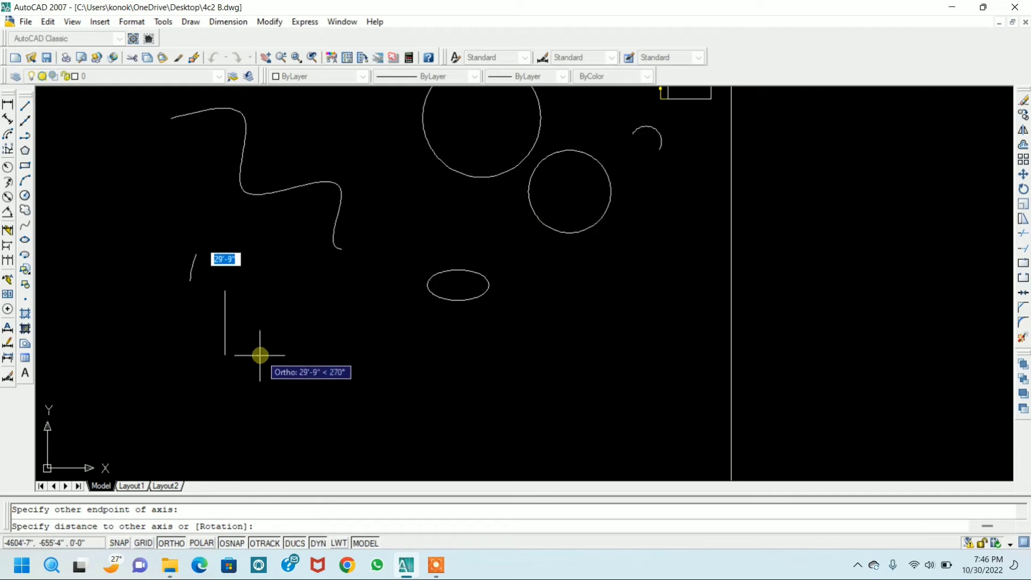
click(234, 357)
key(Return)
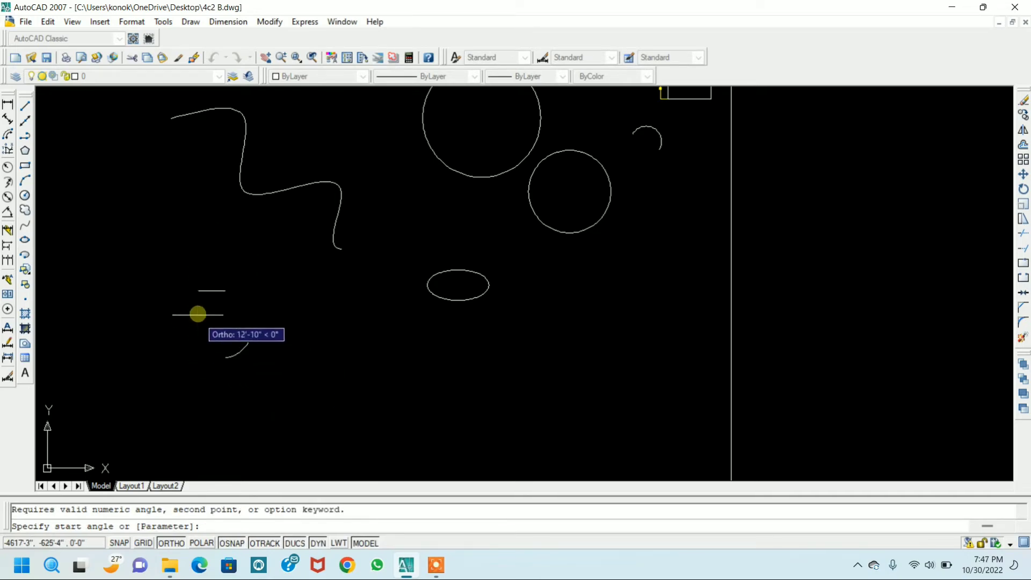
click(198, 309)
key(Return)
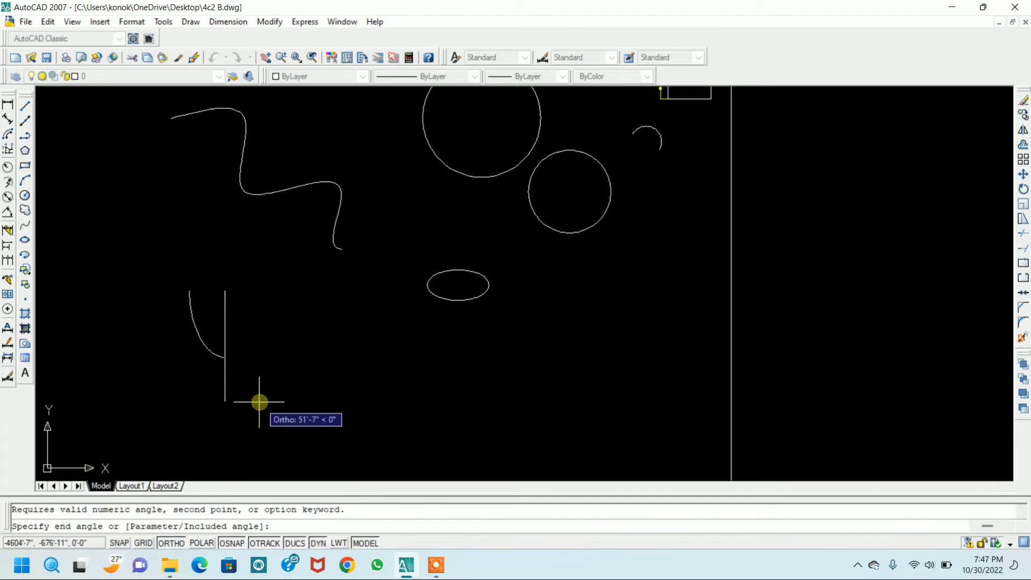
click(247, 372)
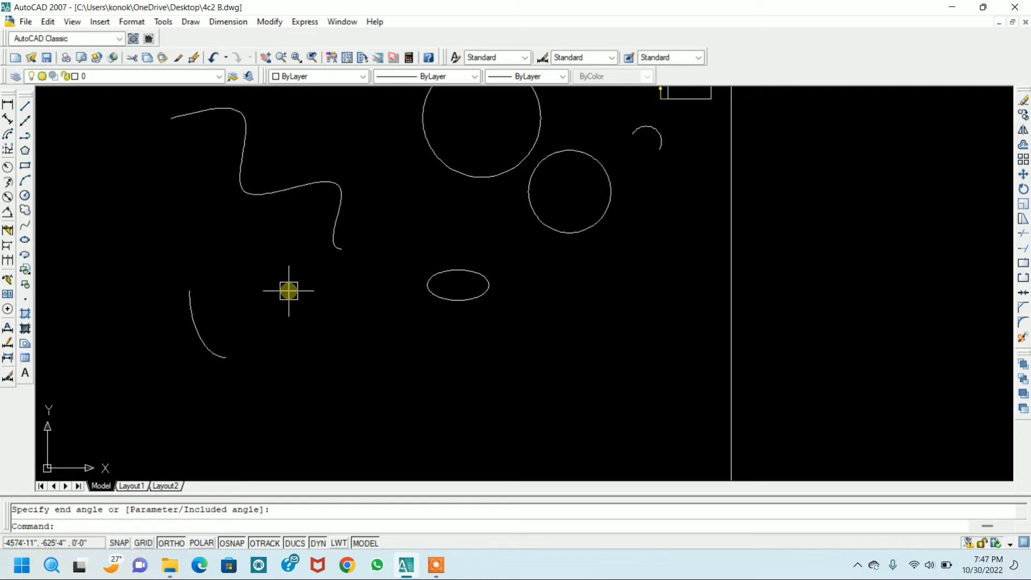
scroll(288, 290, down, 5)
scroll(396, 290, up, 5)
scroll(395, 277, down, 3)
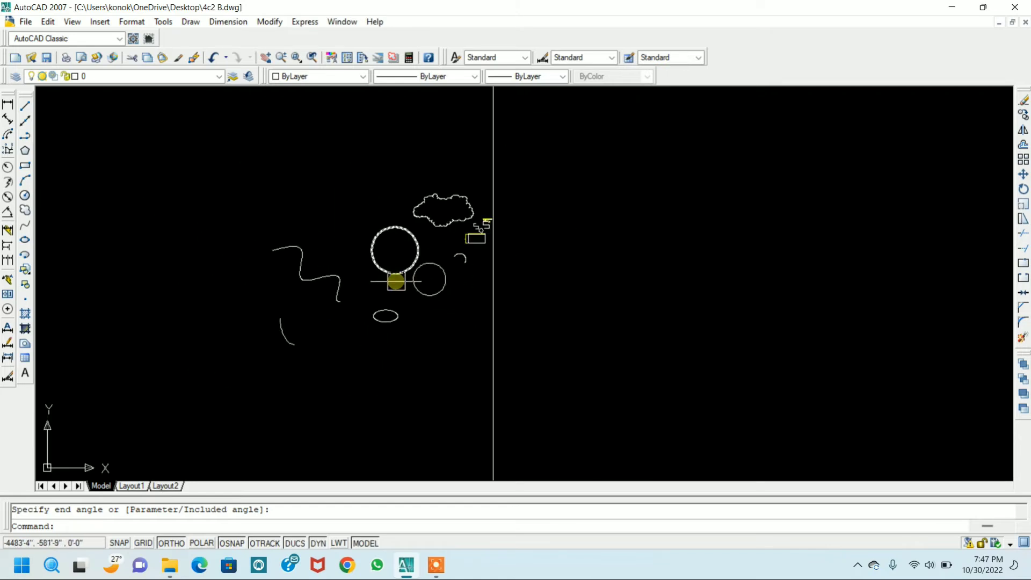
scroll(299, 304, up, 5)
scroll(294, 307, down, 5)
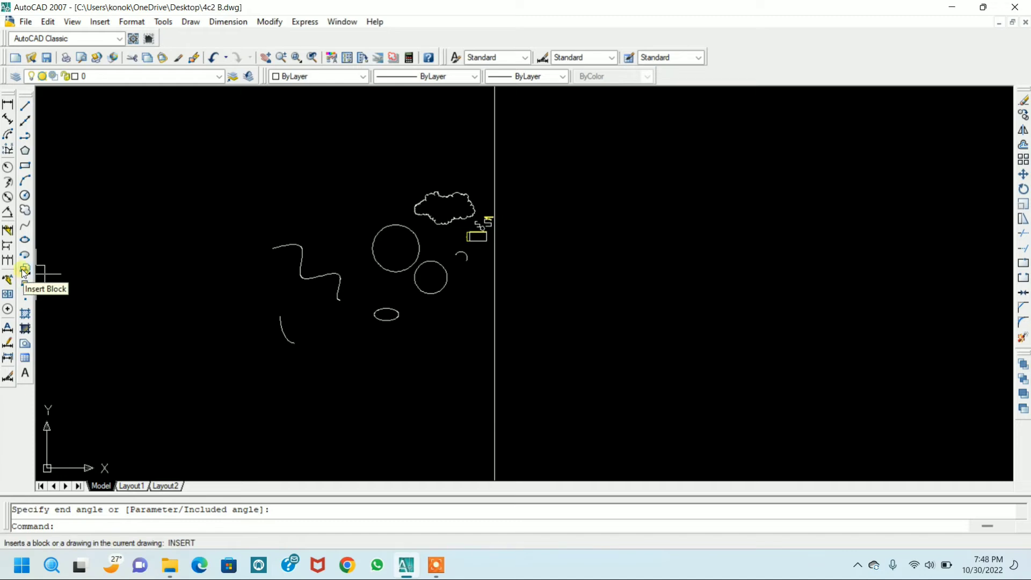
- Place two single points in the empty area just left of the elliptical arc's upper end
click(23, 304)
scroll(244, 319, up, 5)
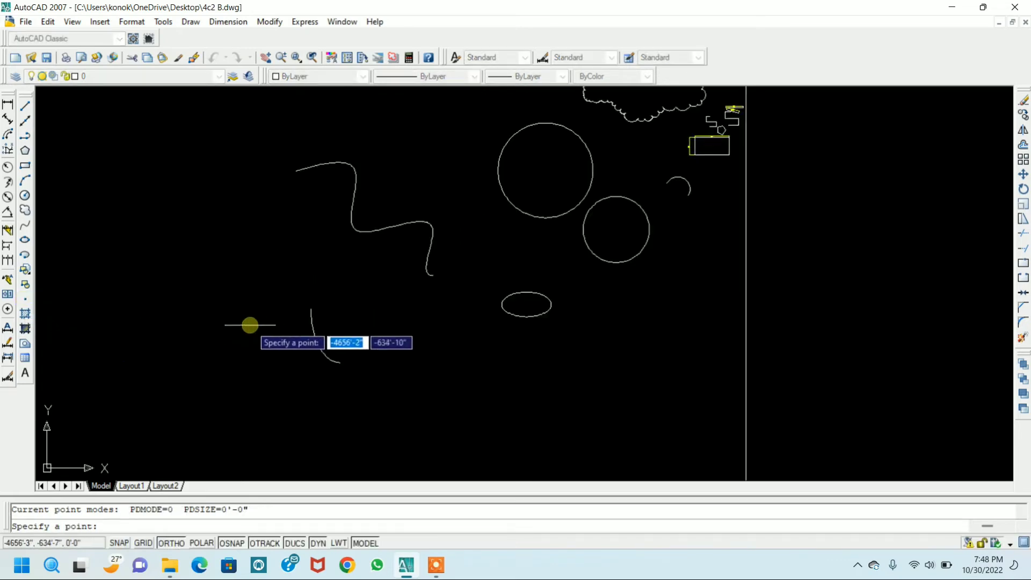
click(306, 265)
key(Return)
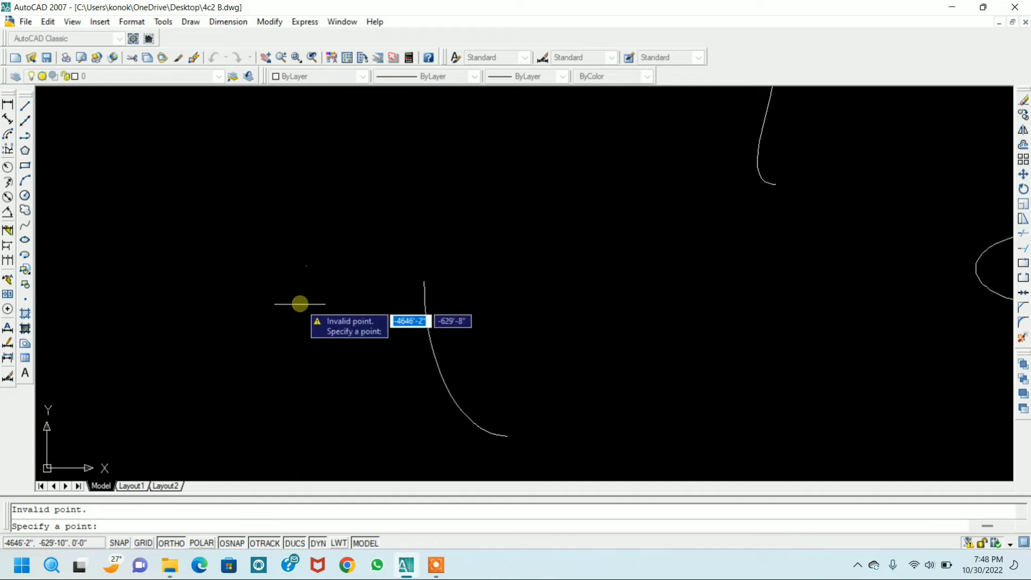
click(358, 253)
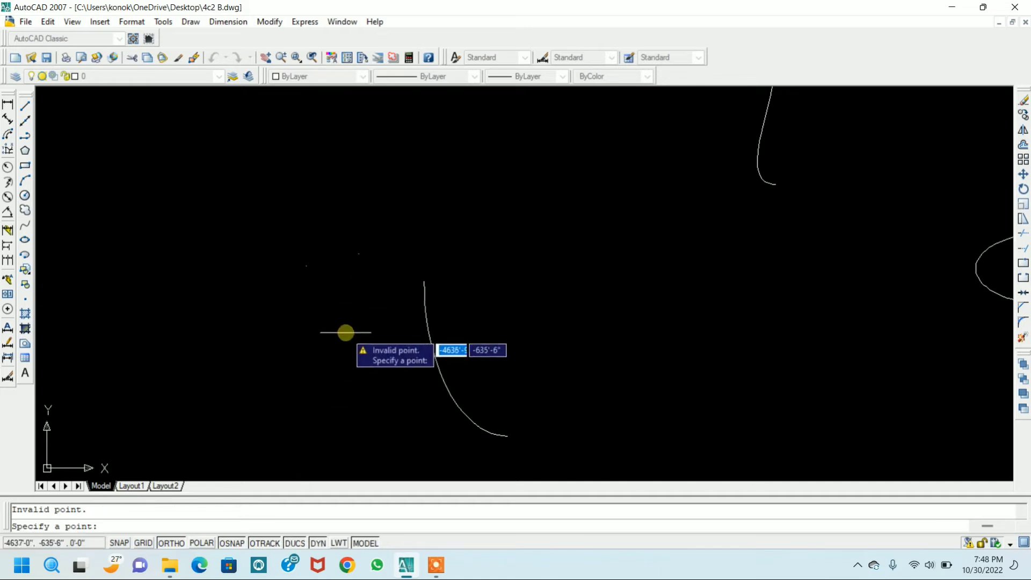
scroll(360, 257, up, 5)
scroll(304, 279, down, 5)
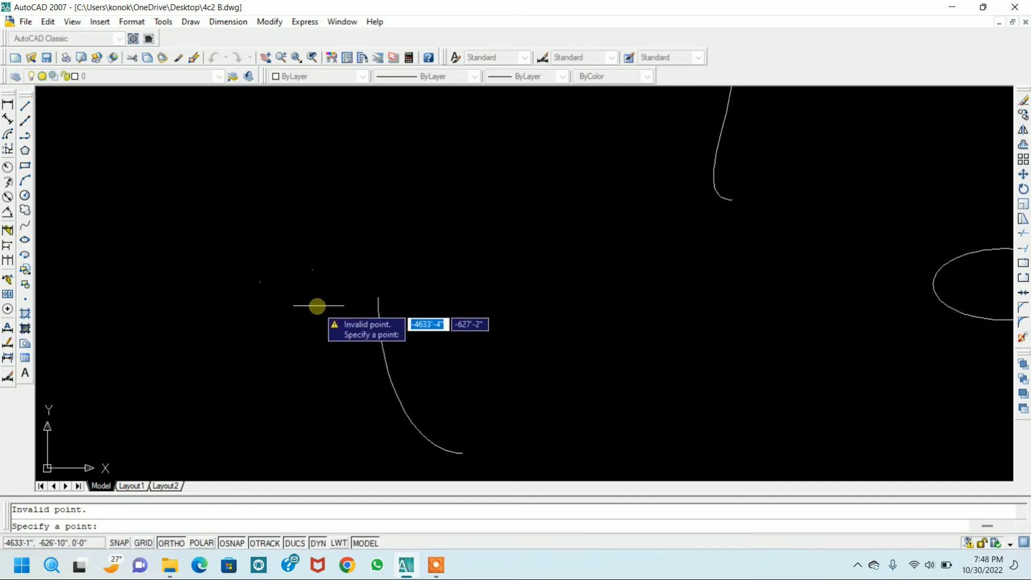
key(Escape)
- Erase the two points beside the elliptical arc
click(355, 235)
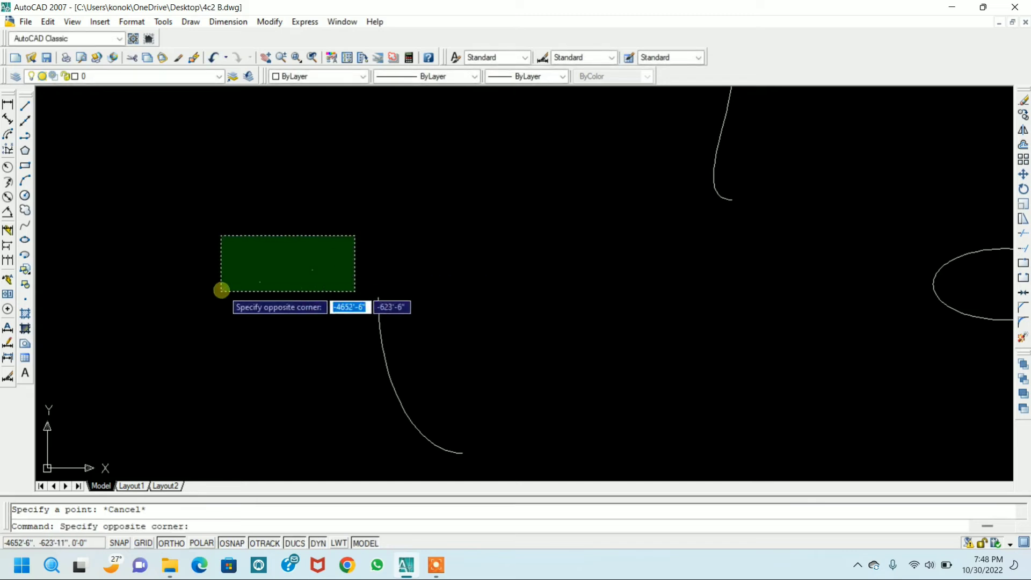
click(221, 290)
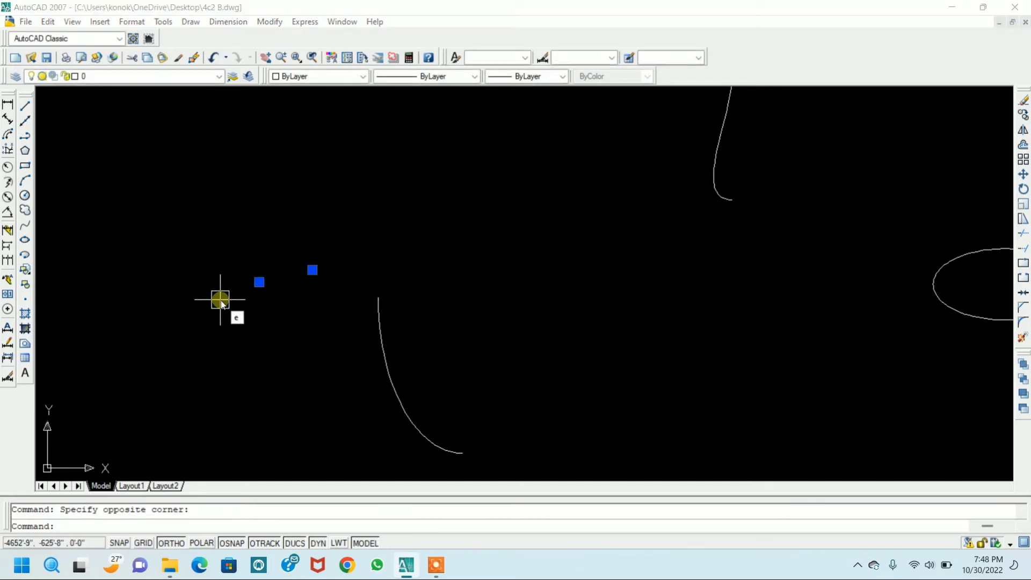
text(e)
key(Return)
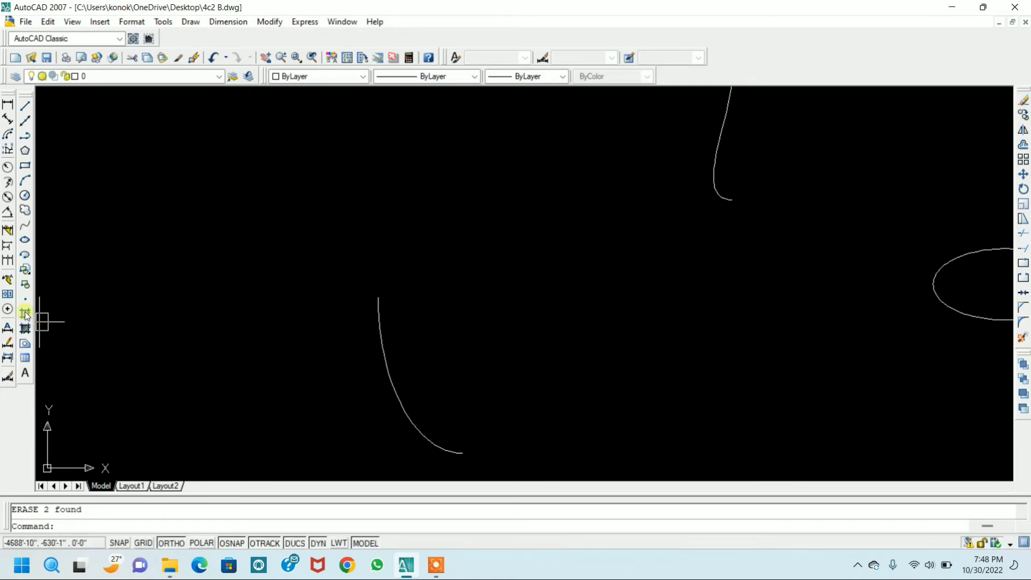
scroll(456, 349, down, 5)
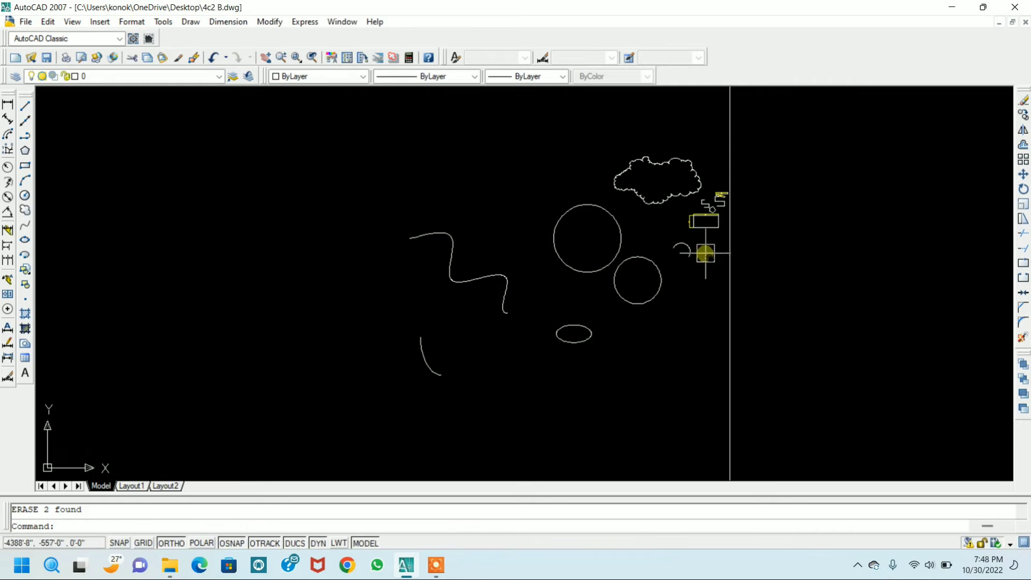
- Start a hatch for the 20' by 10' rectangle and choose the predefined AR-HBONE pattern
scroll(640, 288, up, 5)
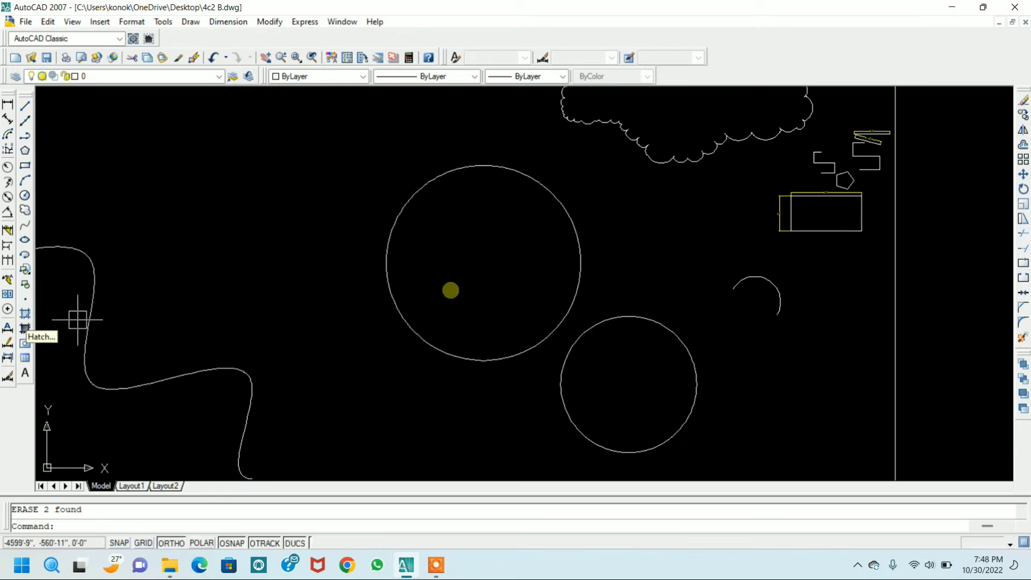
scroll(835, 239, up, 5)
middle_drag(836, 239, 686, 309)
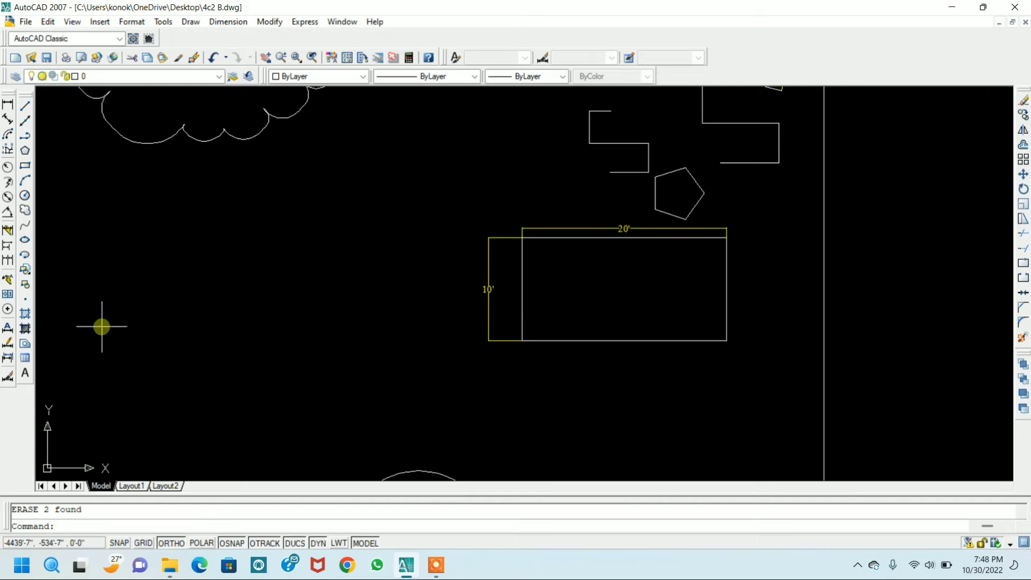
click(25, 313)
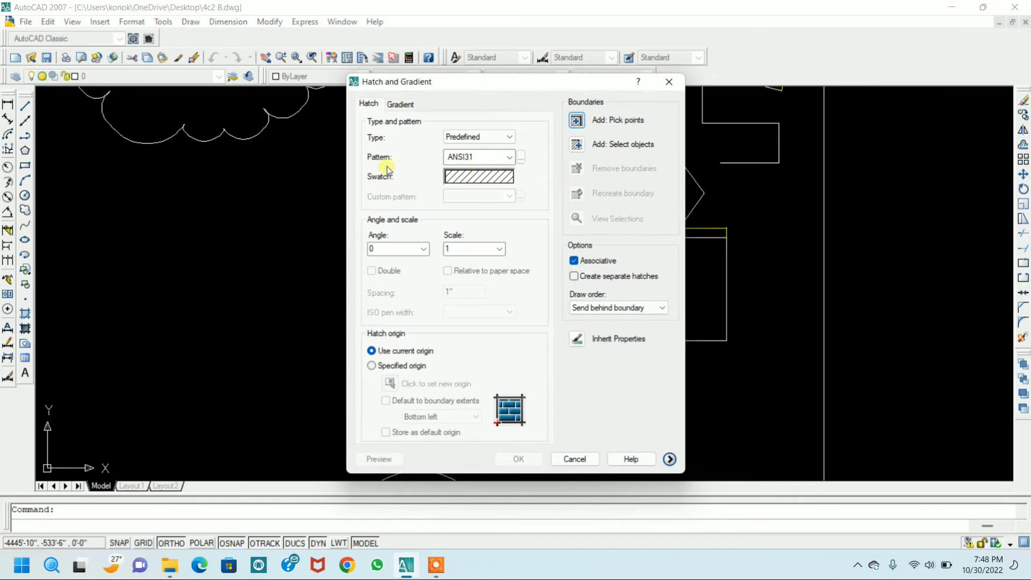
click(508, 157)
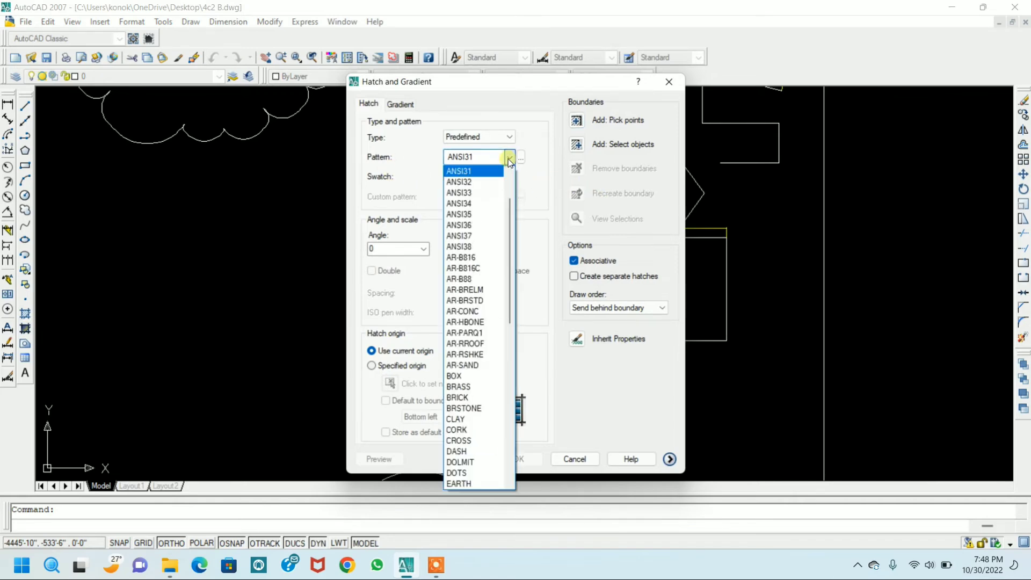
click(508, 159)
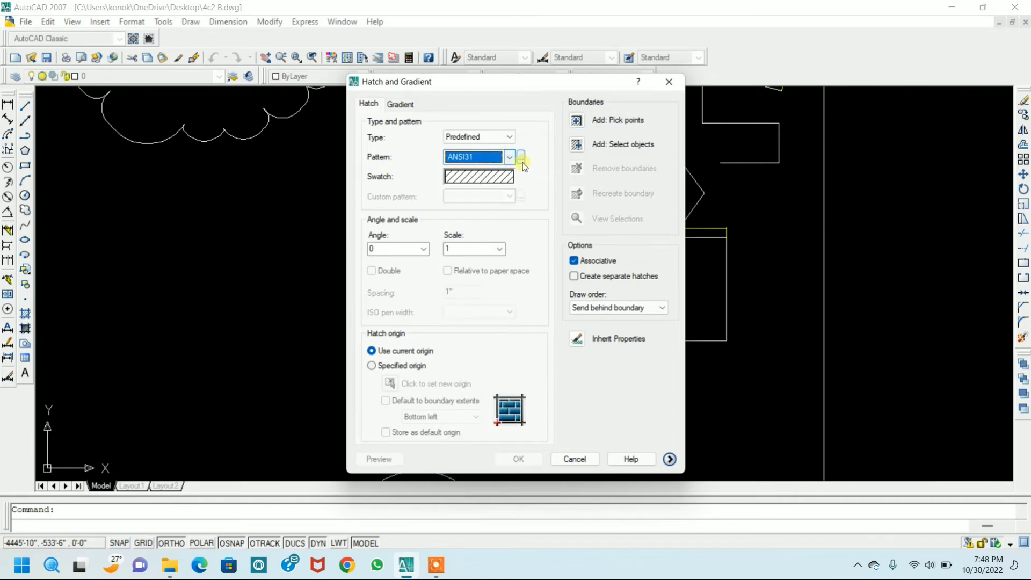
click(521, 159)
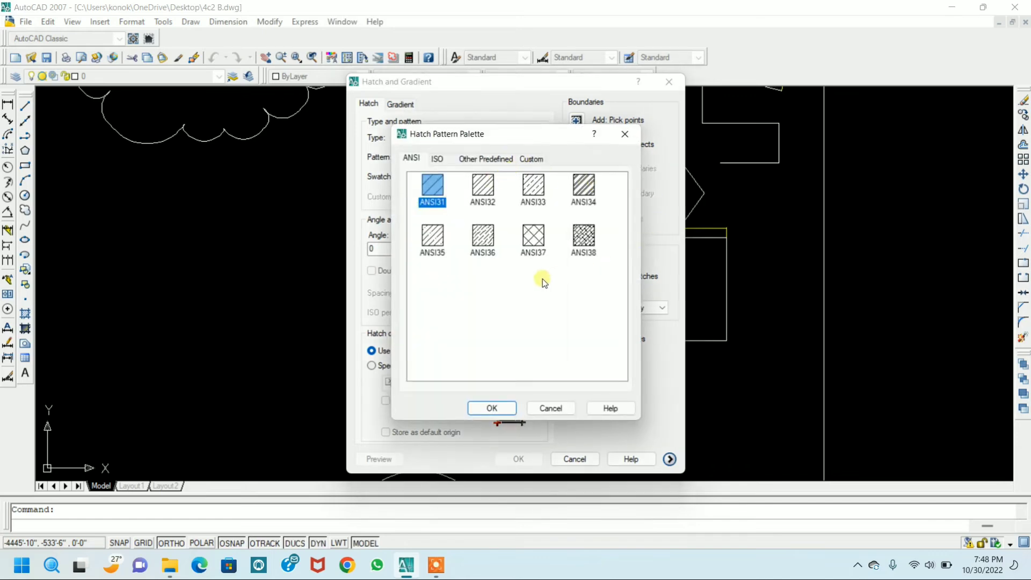
click(485, 160)
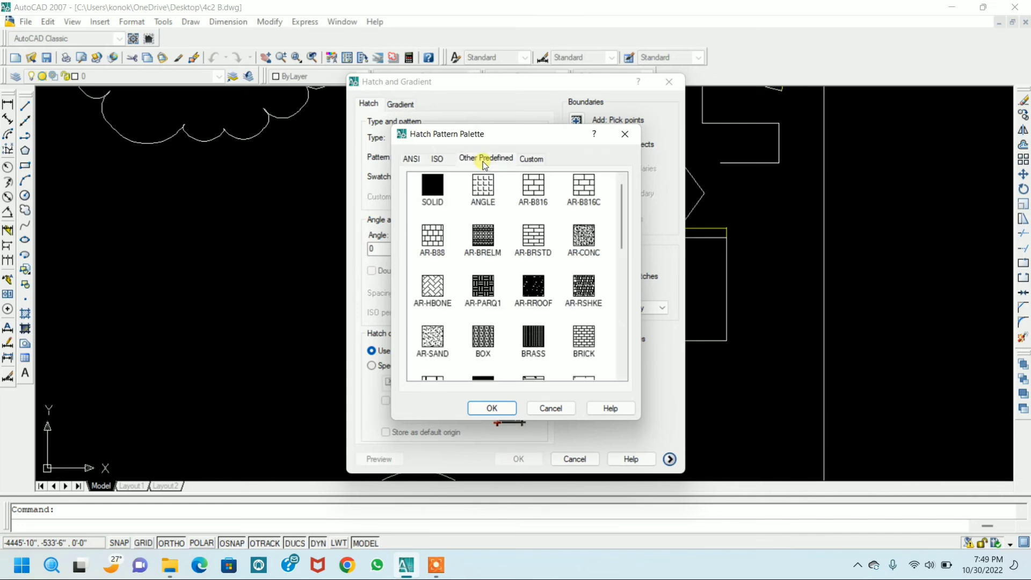
scroll(495, 234, down, 5)
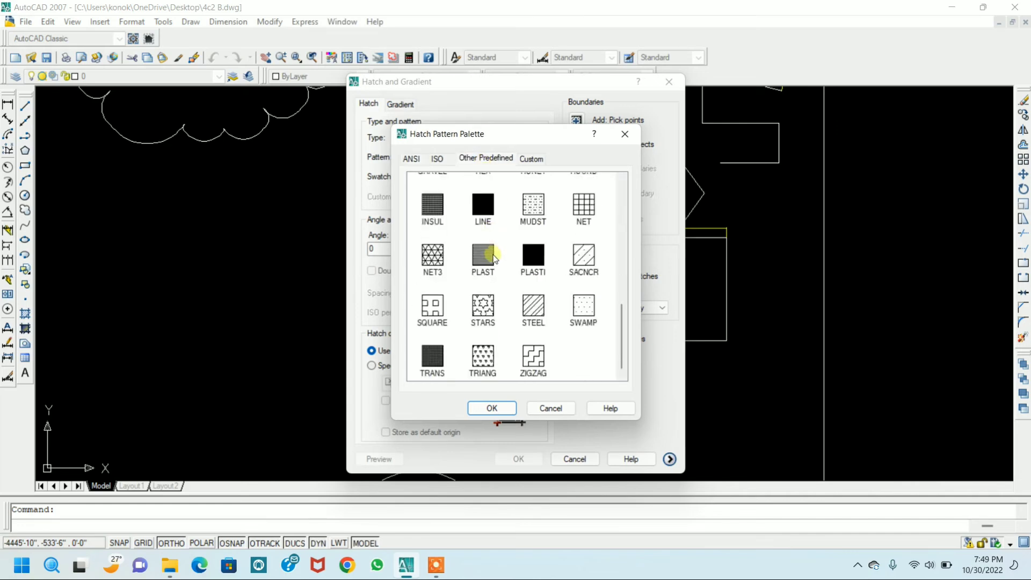
scroll(495, 250, up, 5)
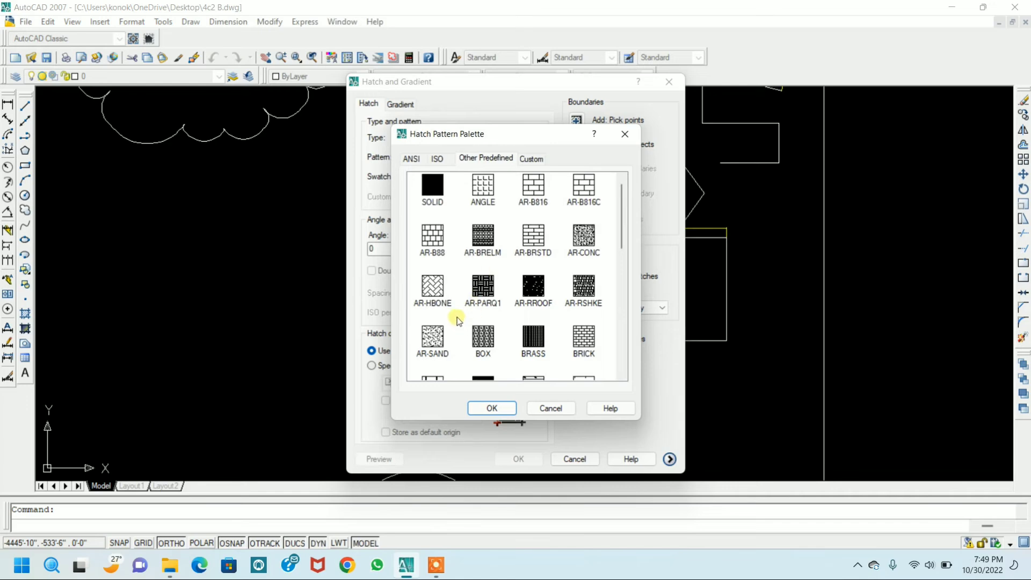
click(433, 304)
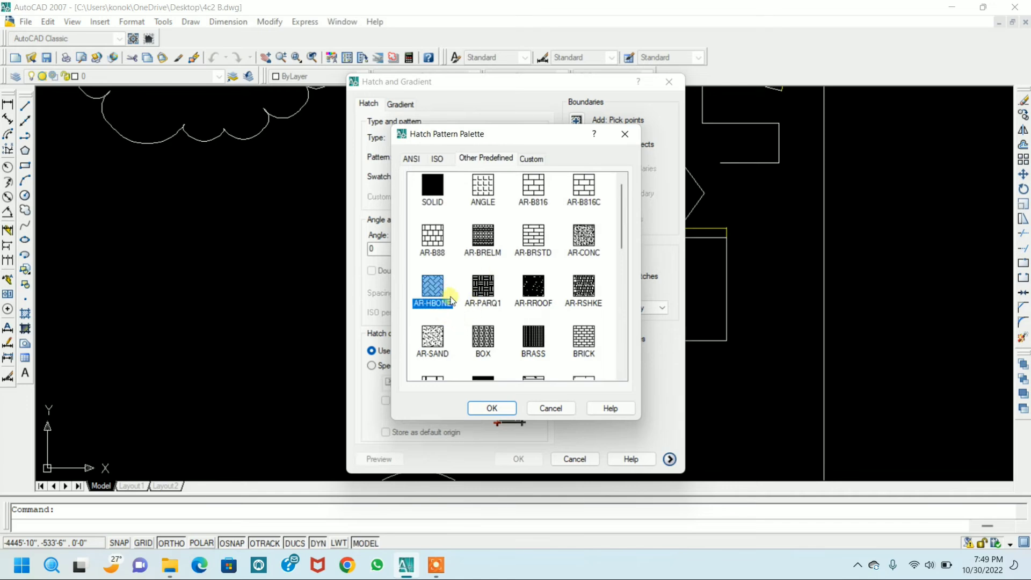
click(492, 408)
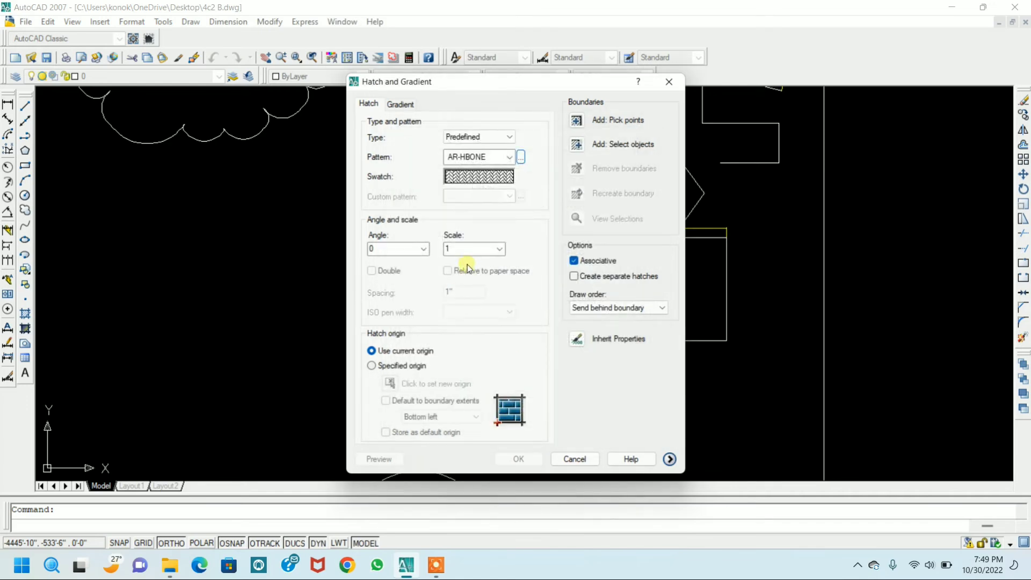
- Set the hatch scale to 20 and fill the interior of the 20' by 10' rectangle
click(468, 250)
click(577, 120)
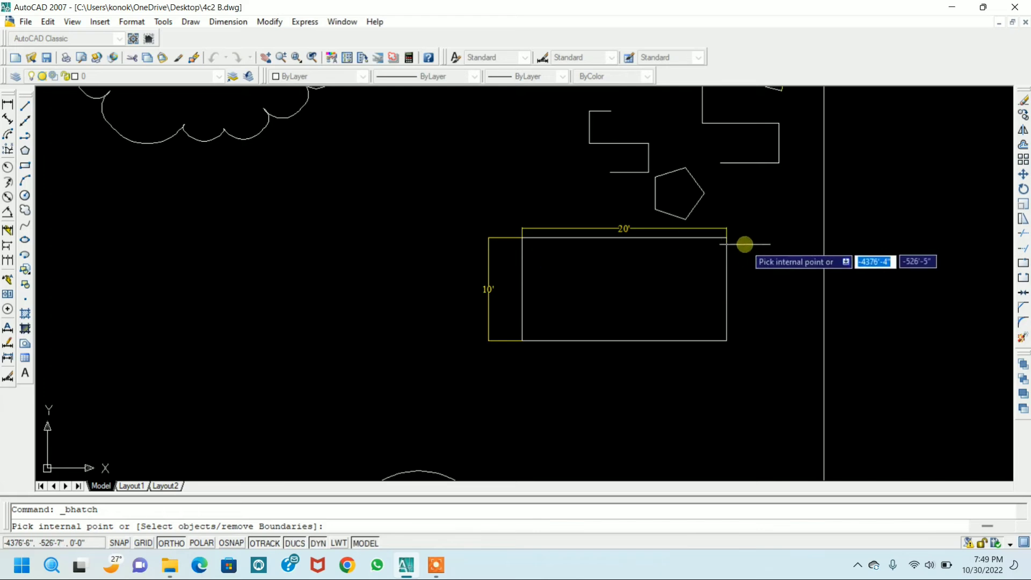
click(607, 285)
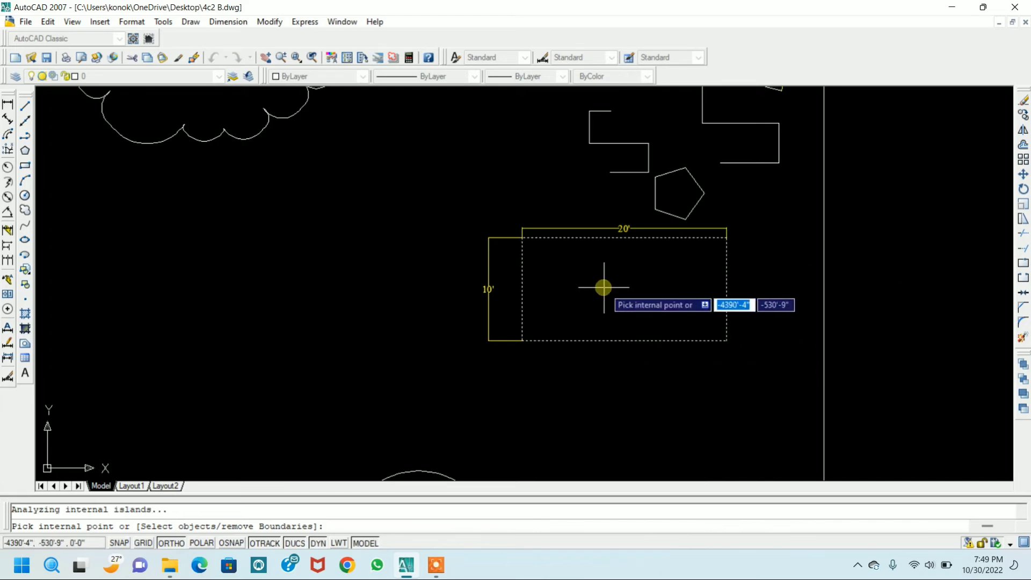
key(Return)
key(Return)
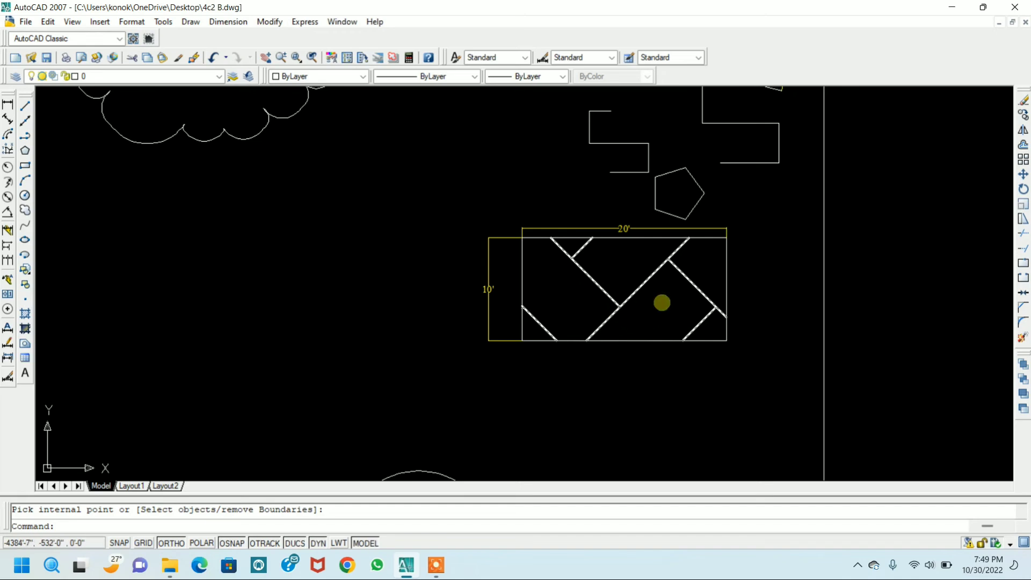
- Edit the rectangle's herringbone hatch and set its scale to 5
click(622, 305)
double_click(621, 305)
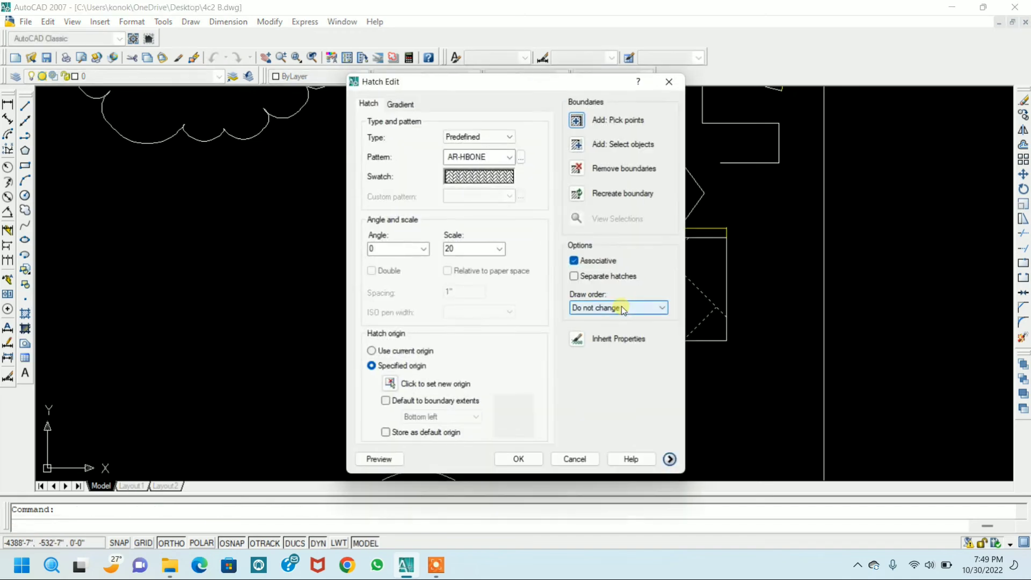
click(461, 254)
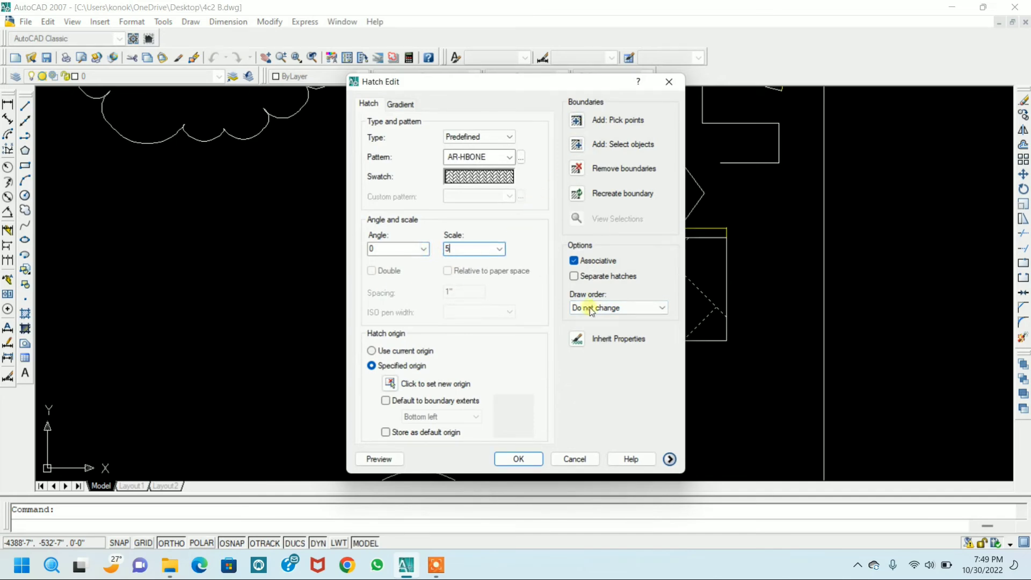
click(518, 457)
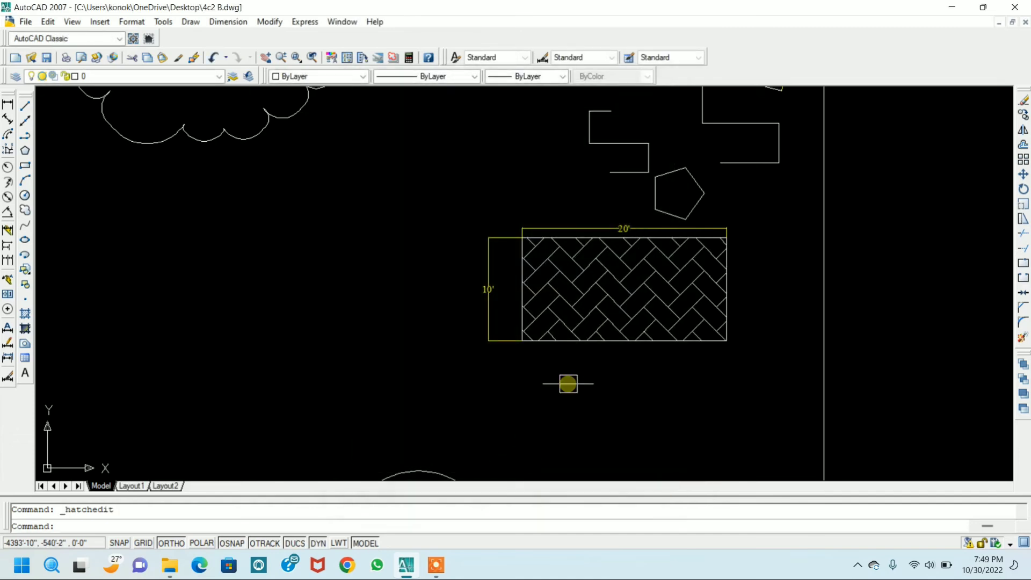
- Start a one-color gradient fill and set its color to green, index color 3
scroll(602, 309, up, 4)
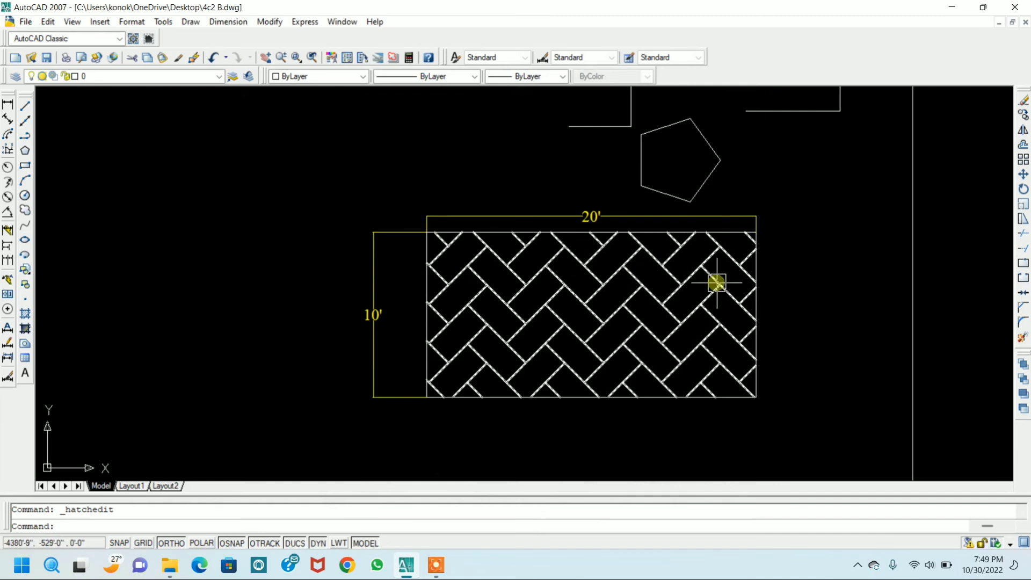
scroll(712, 285, down, 4)
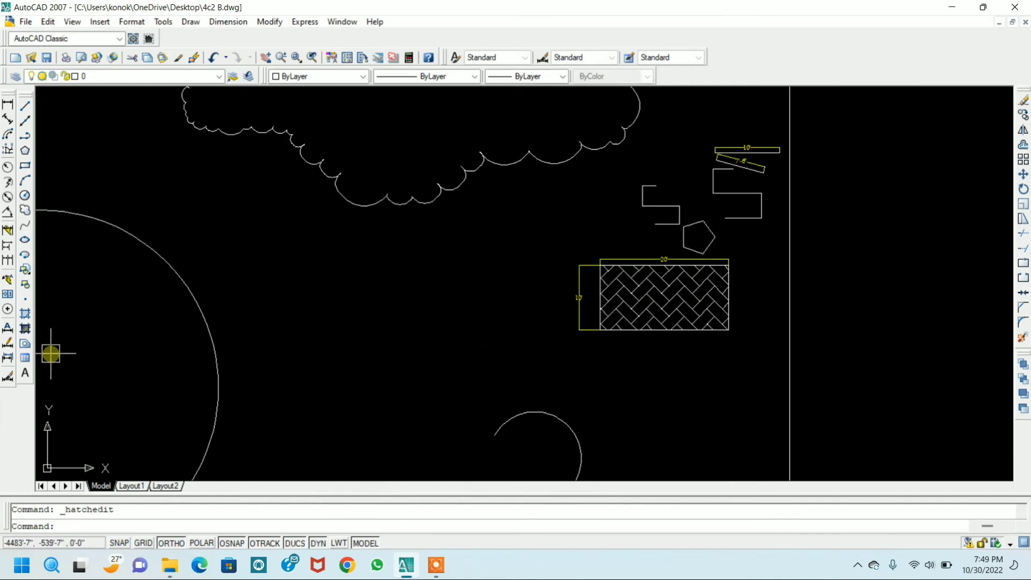
scroll(448, 346, down, 3)
middle_drag(449, 345, 469, 284)
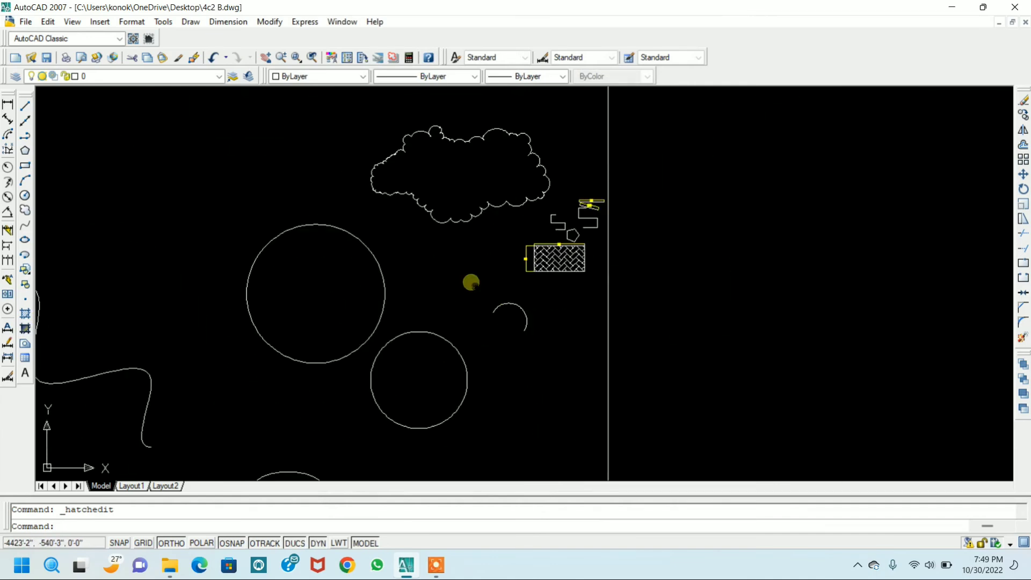
click(24, 330)
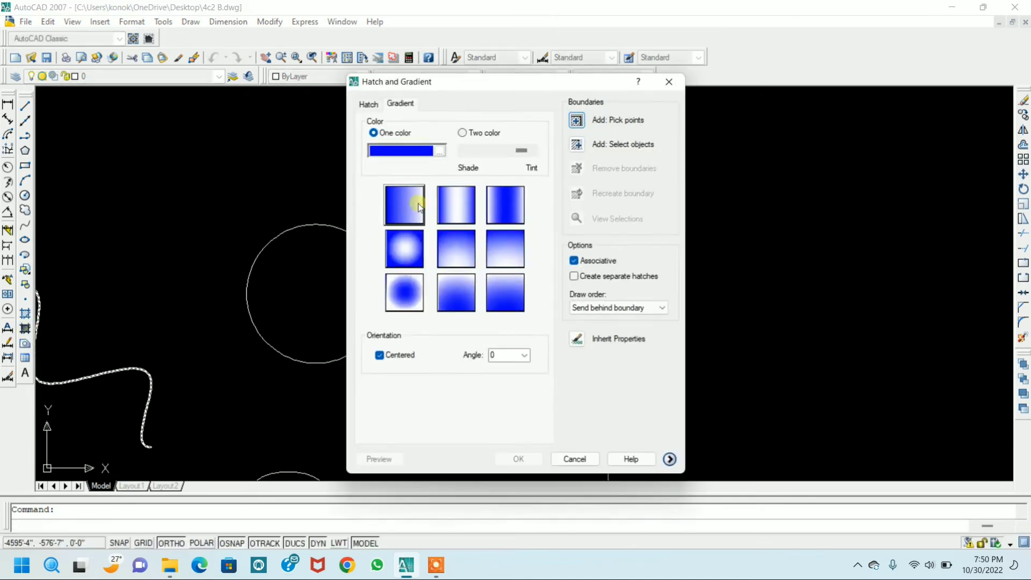
click(439, 150)
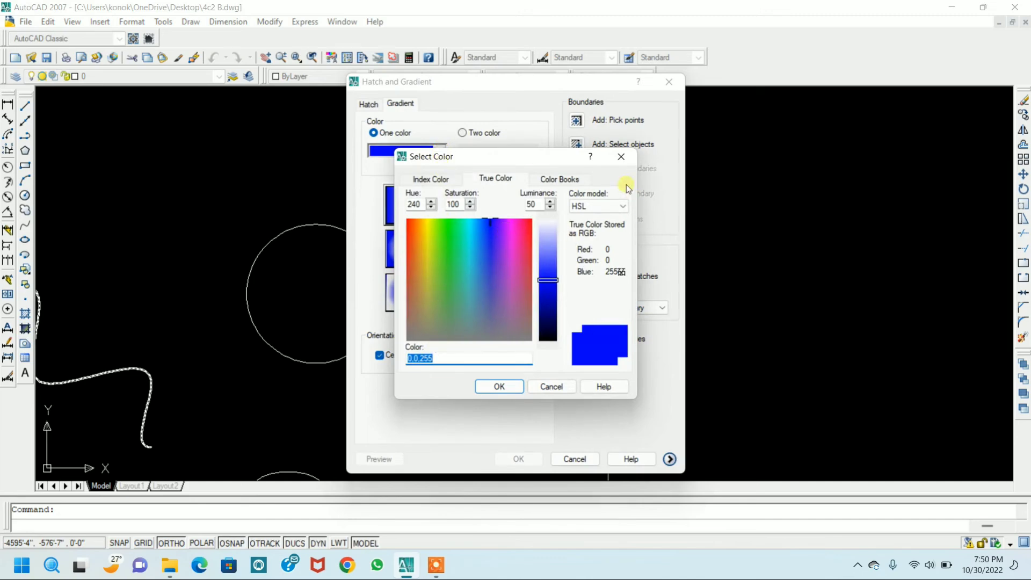
click(572, 179)
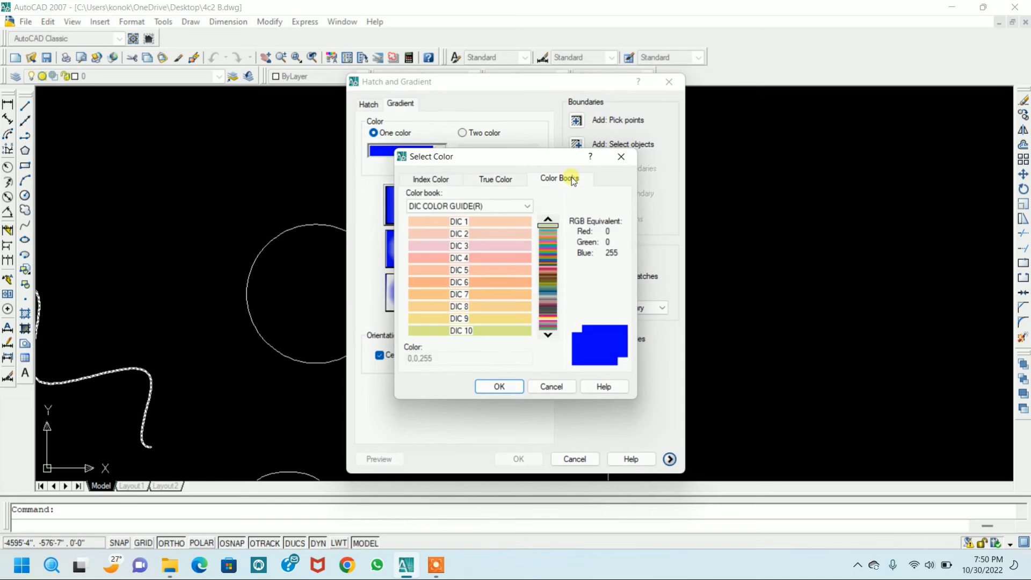
click(428, 178)
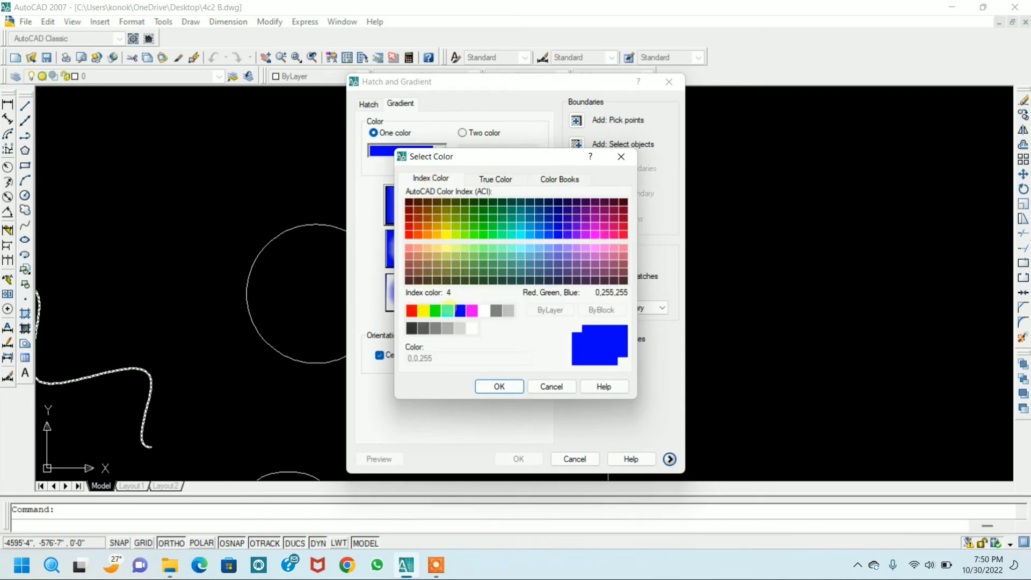
click(435, 311)
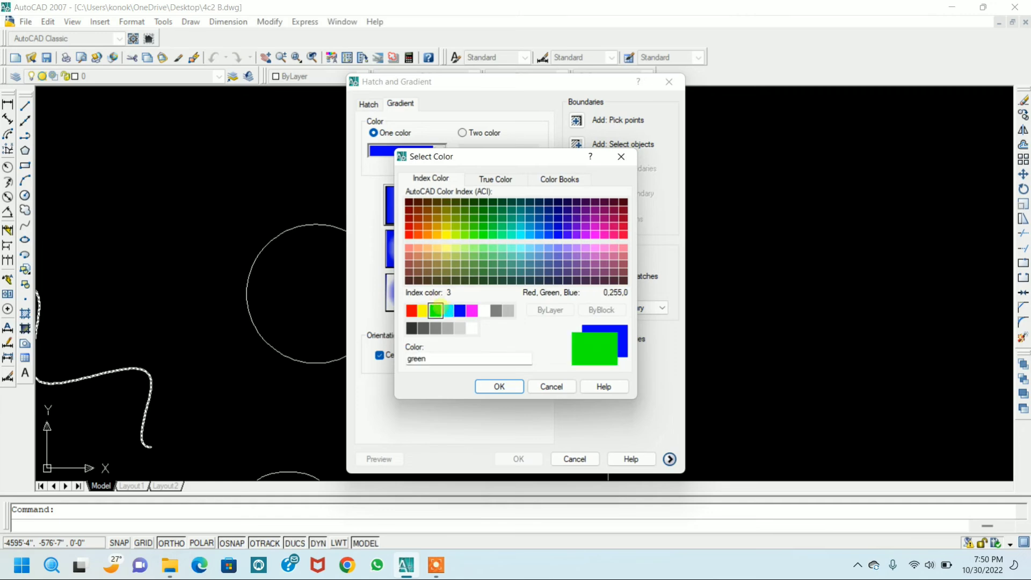
click(508, 386)
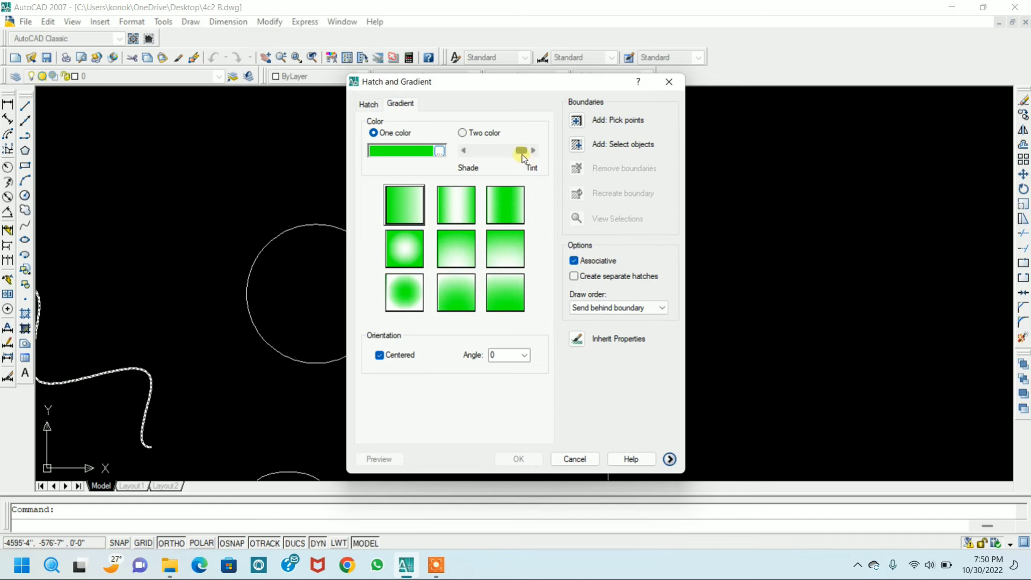
- Move the gradient's shade/tint balance to about the middle and choose the second pattern in the first row
drag(521, 154, 503, 159)
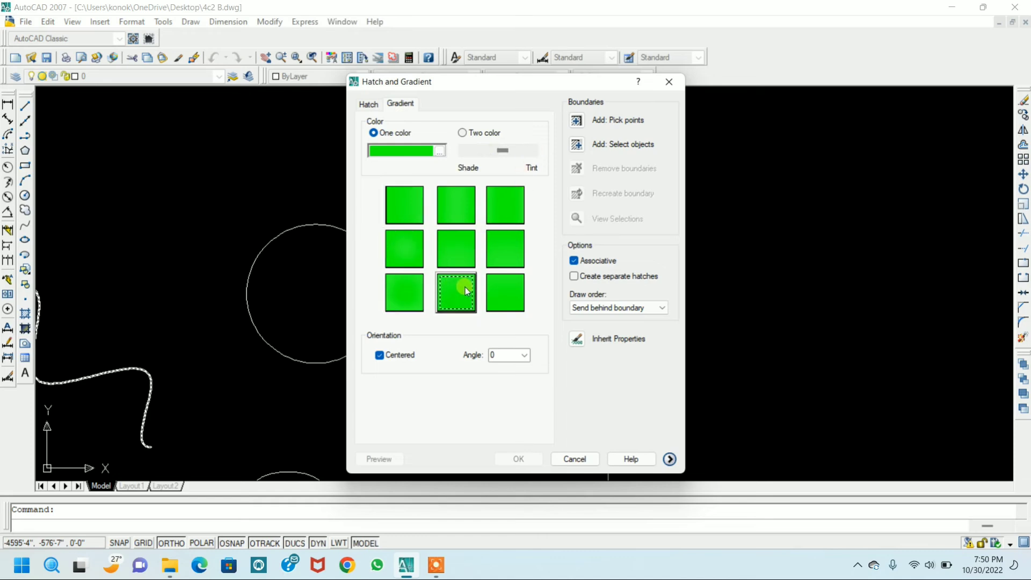
click(488, 290)
click(454, 214)
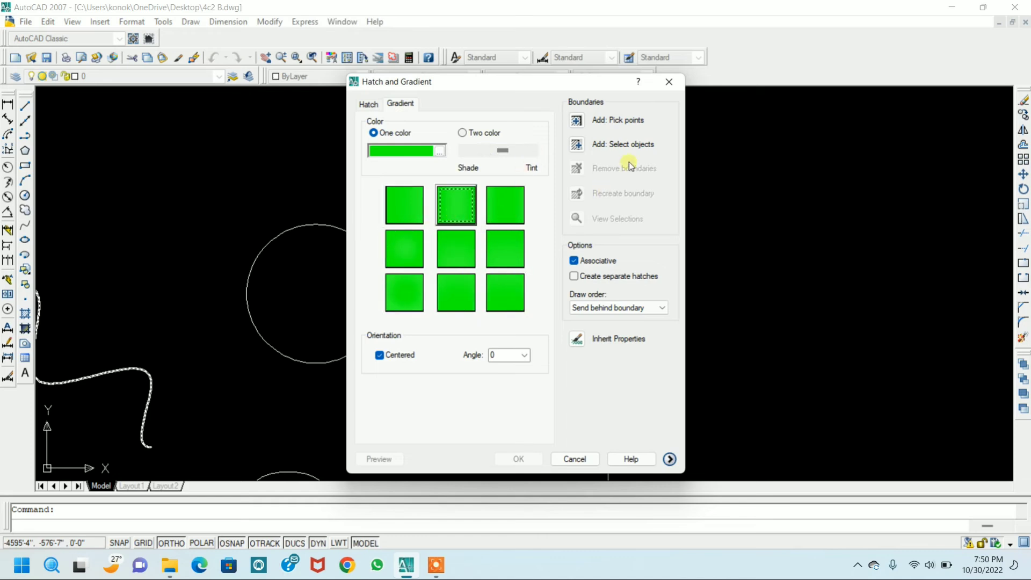
- Apply the green gradient fill to the interior of the larger circle
click(576, 121)
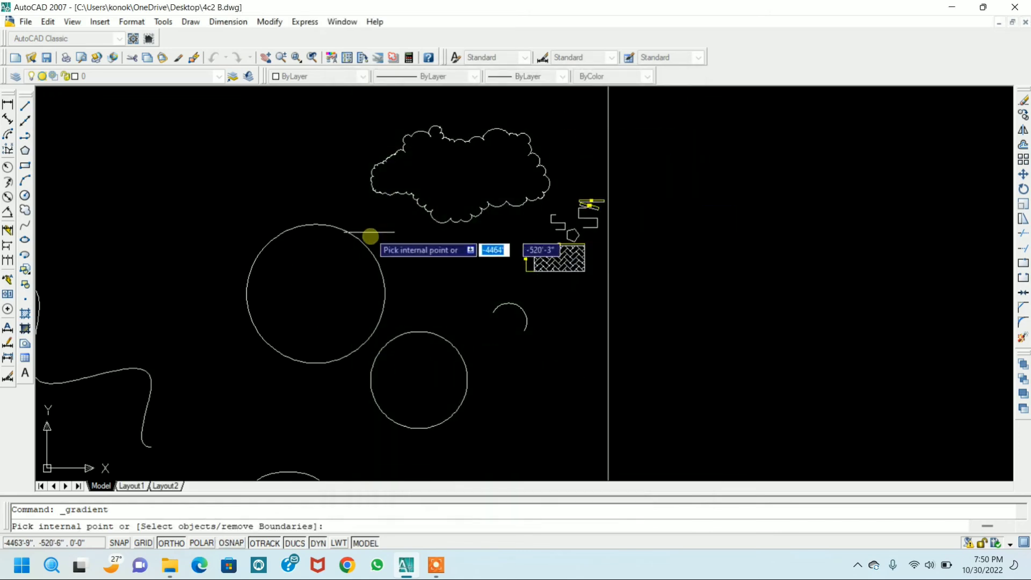
click(319, 295)
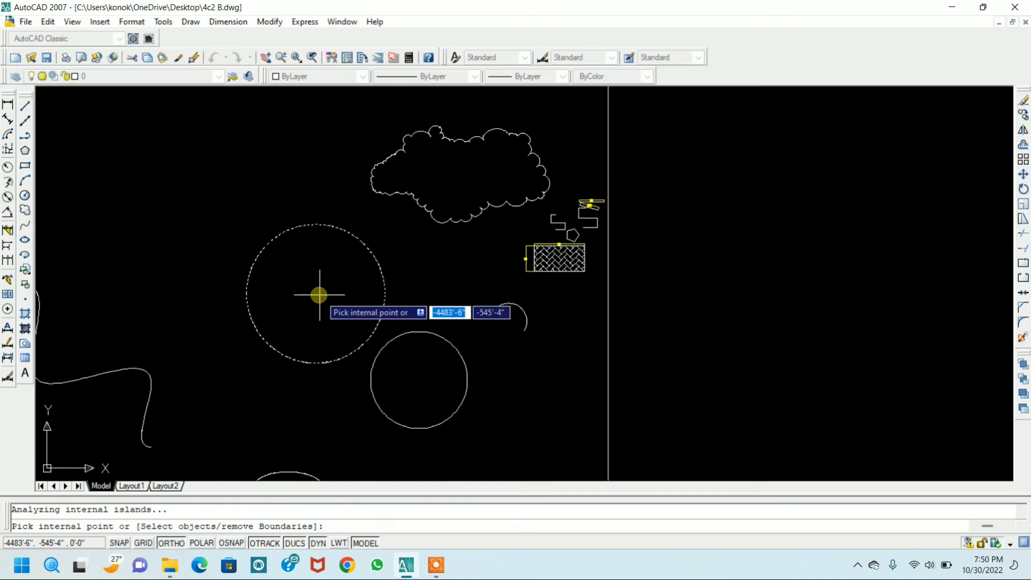
key(Return)
key(Return)
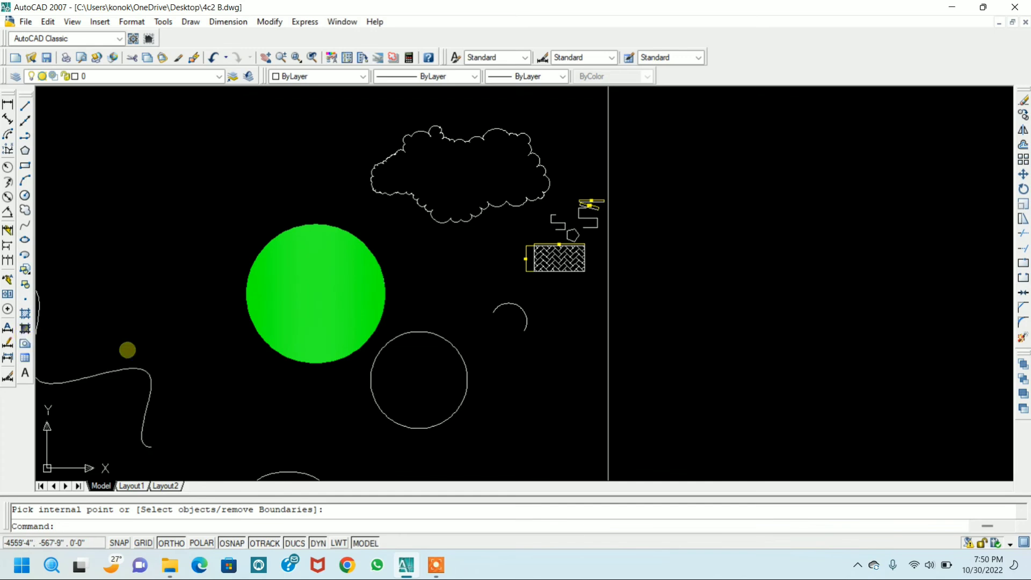
- Insert a table with 6 columns and 2 data rows in the empty area beside the smaller circle, leaving its cells blank
middle_drag(145, 364, 166, 324)
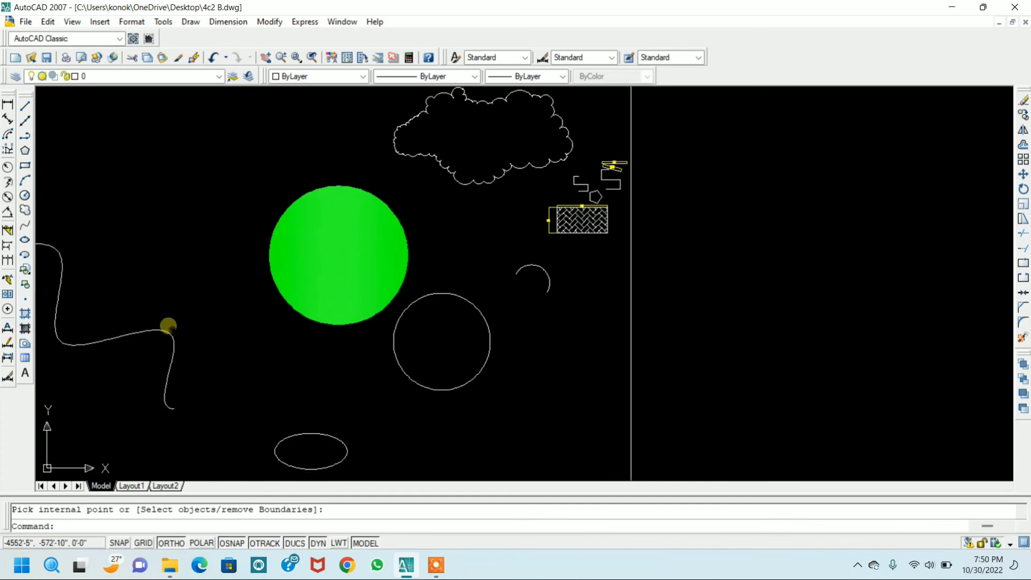
click(24, 358)
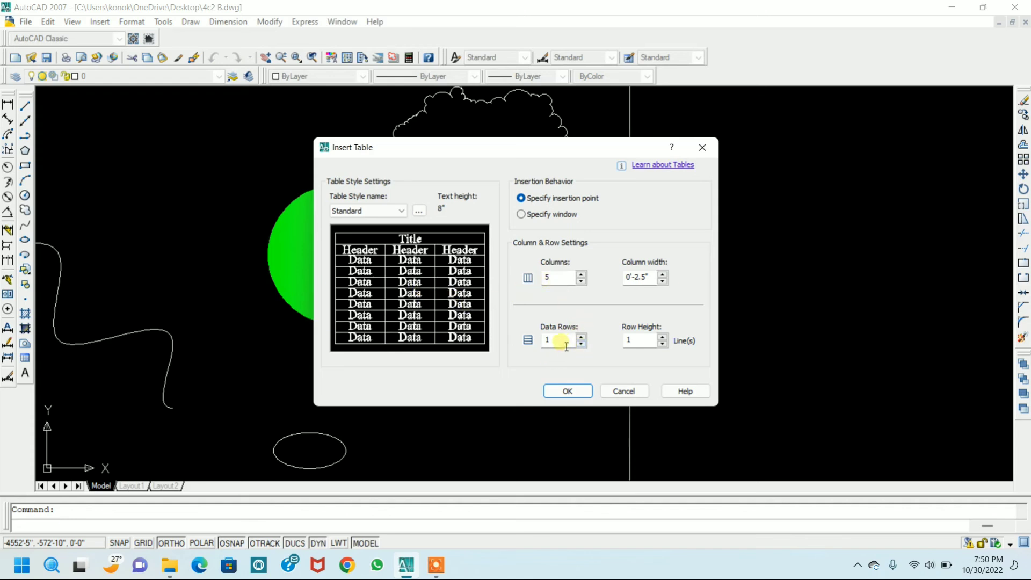
click(582, 276)
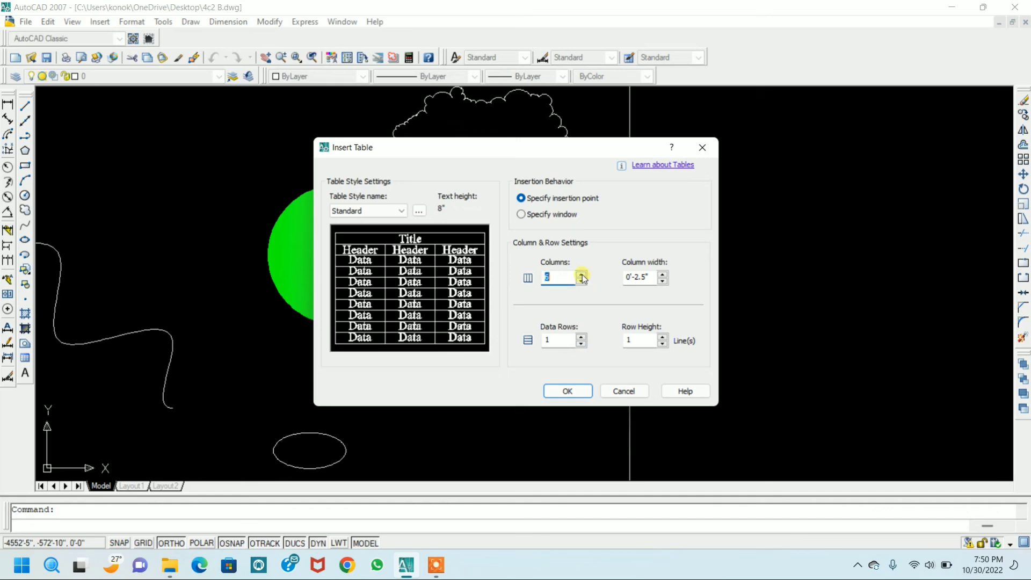
click(581, 337)
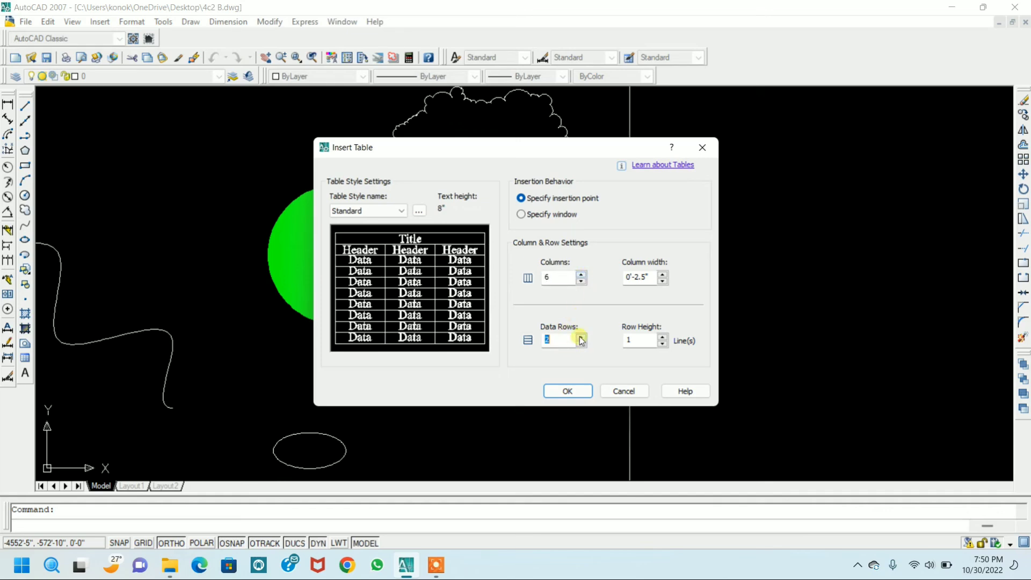
click(568, 391)
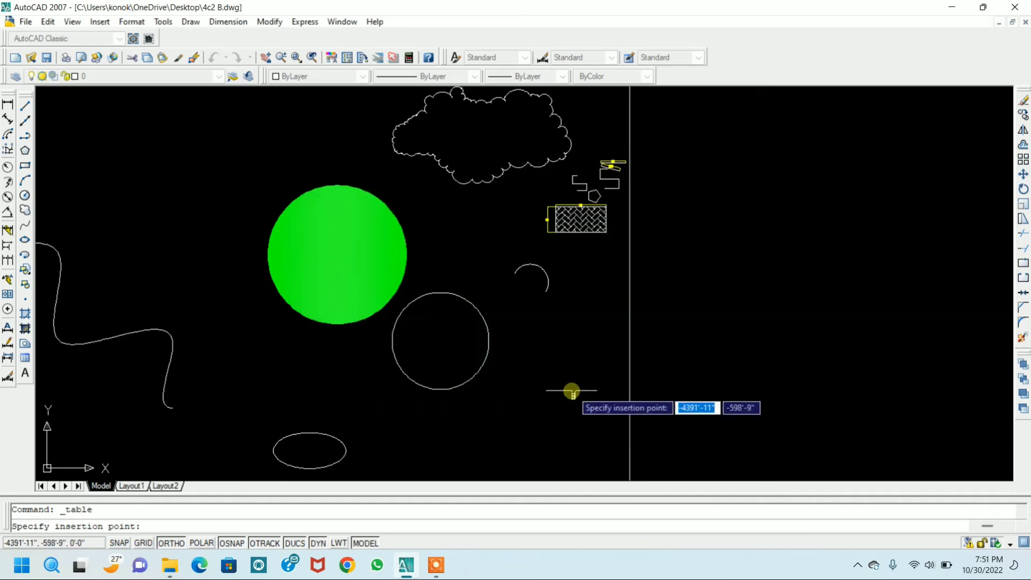
click(552, 356)
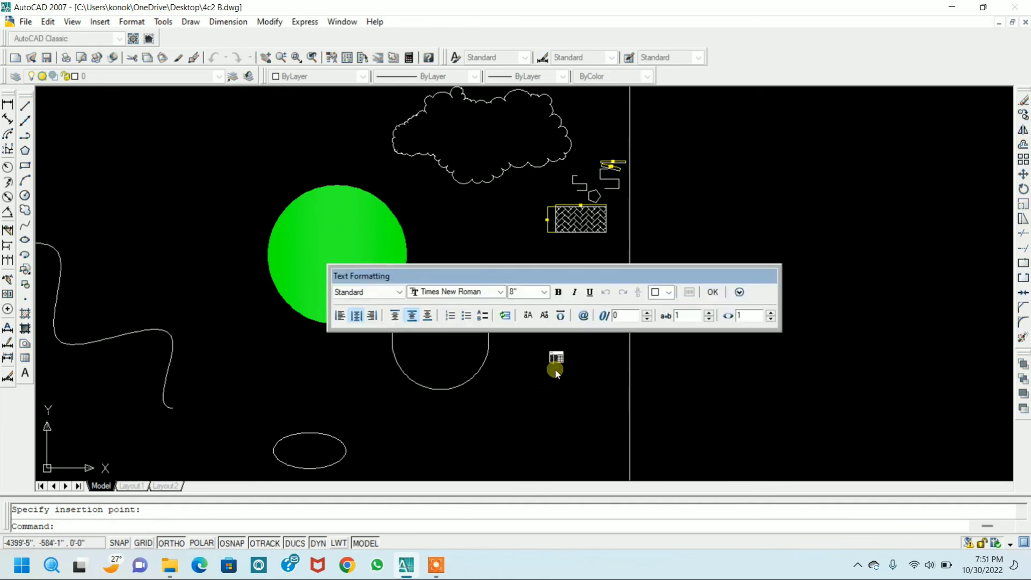
click(555, 370)
scroll(557, 369, up, 10)
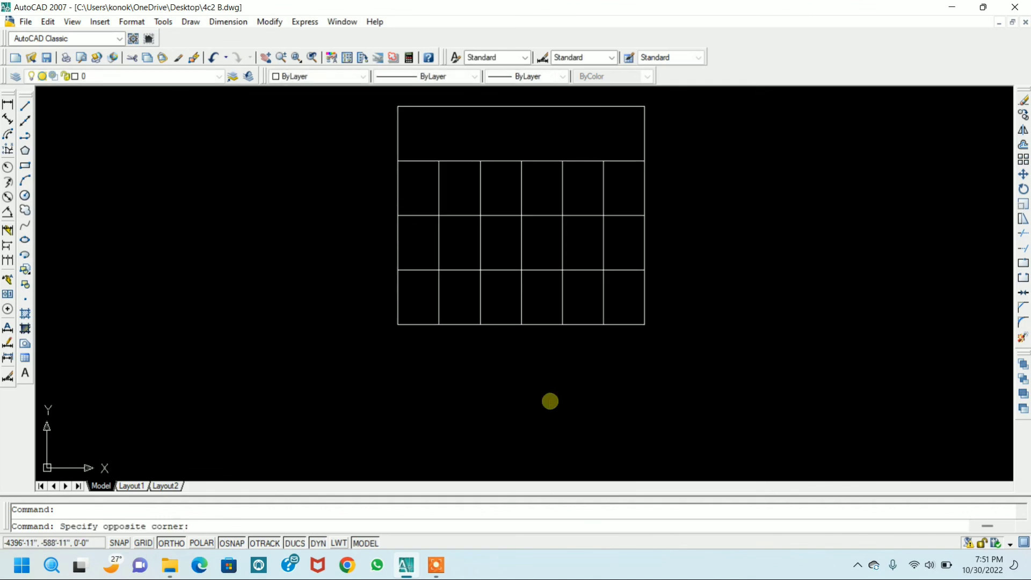
key(Escape)
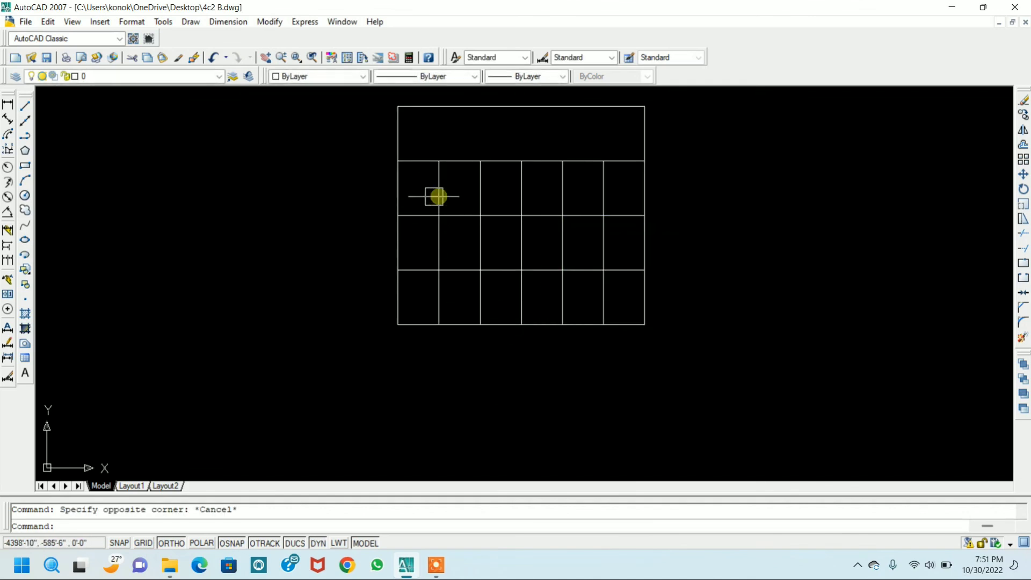
- Select several cells in the table's header row one after another, and clear the selection
click(425, 205)
click(462, 198)
click(507, 197)
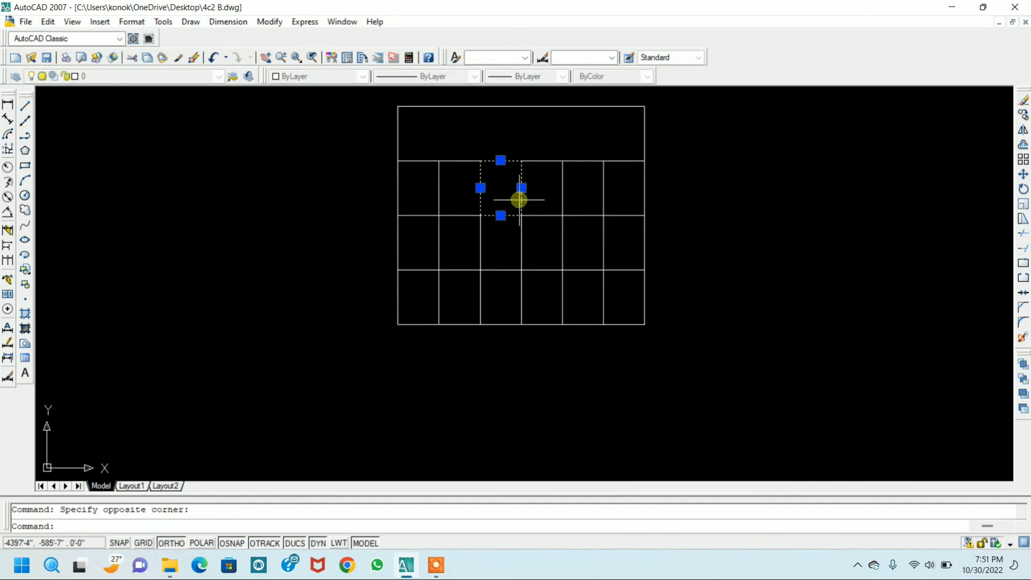
click(552, 199)
click(582, 199)
key(Escape)
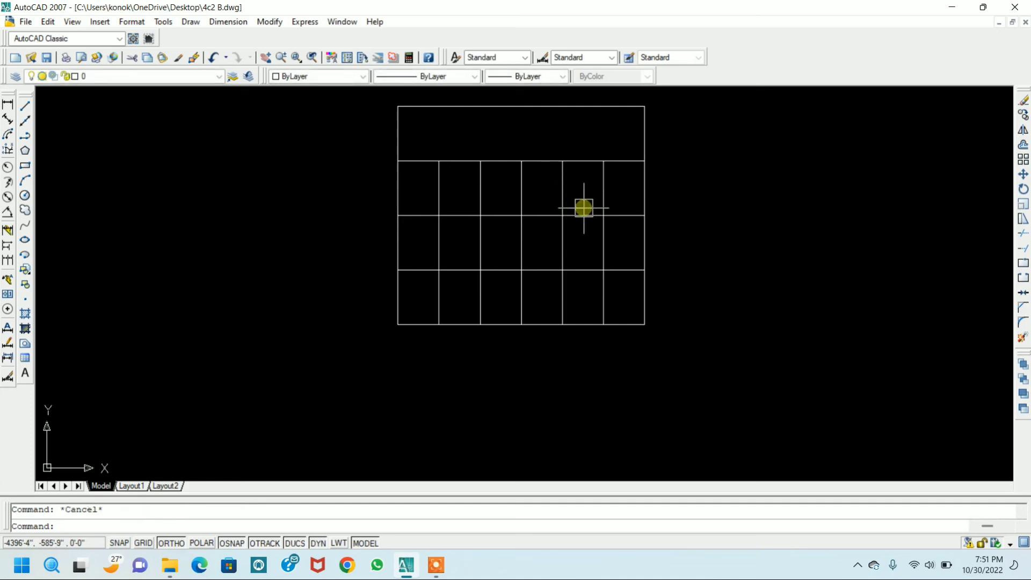
- Create a multiline text box just below the table and enter the text TABLE
scroll(558, 259, down, 10)
scroll(543, 278, down, 7)
middle_drag(543, 278, 615, 269)
scroll(628, 232, up, 9)
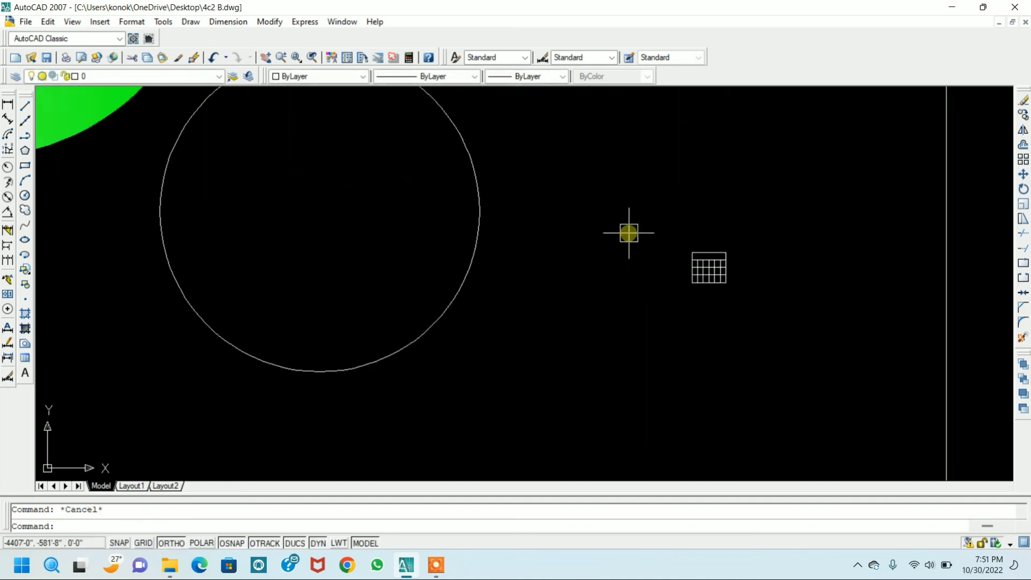
scroll(707, 283, up, 4)
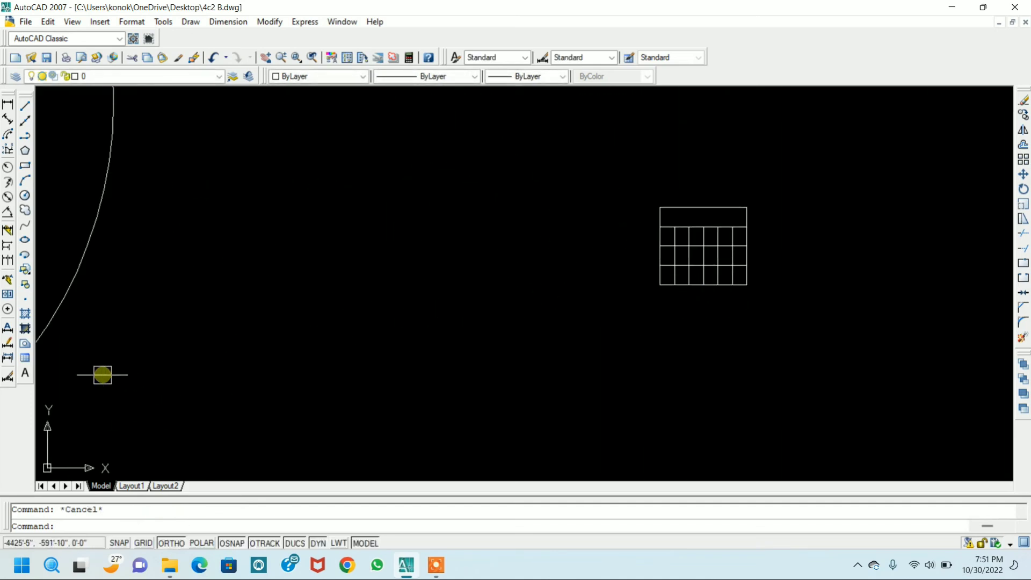
click(24, 375)
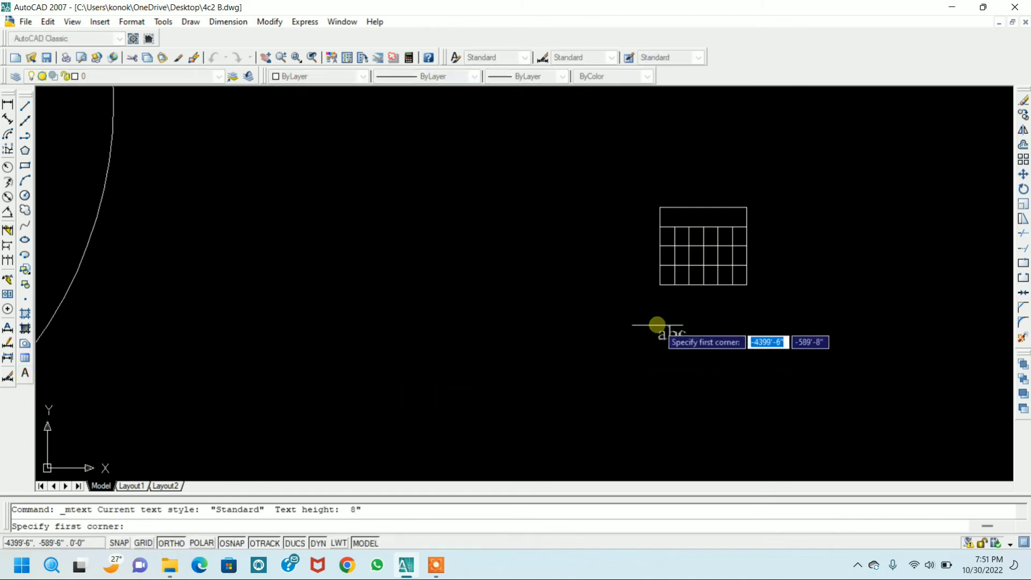
scroll(657, 324, up, 3)
middle_drag(669, 299, 487, 326)
scroll(514, 312, up, 2)
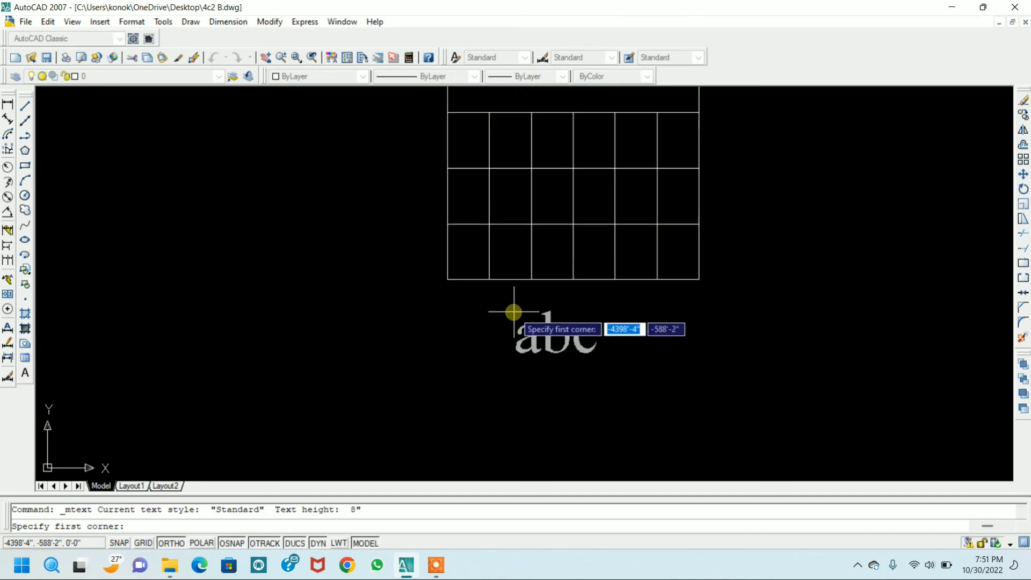
click(453, 292)
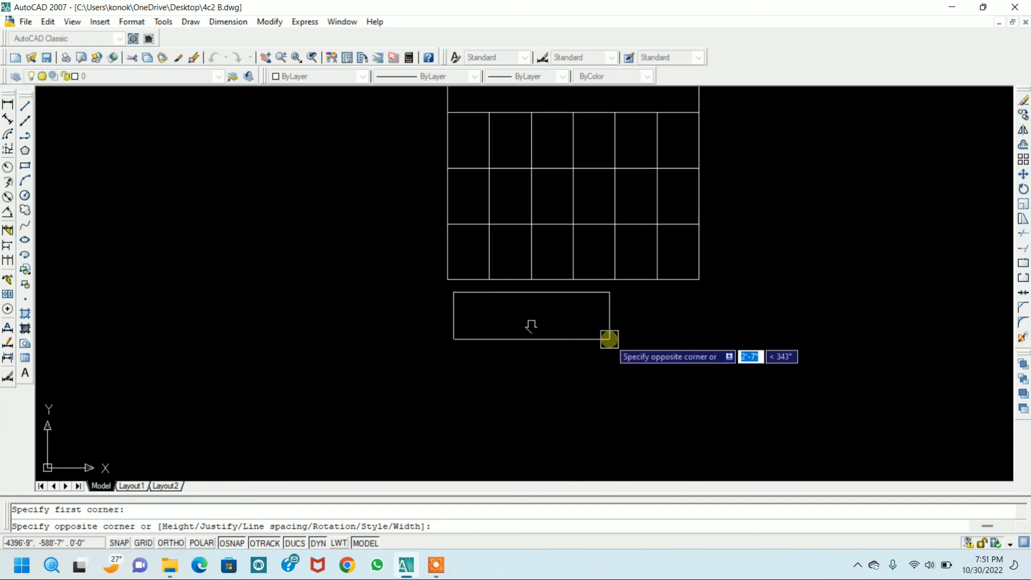
click(632, 335)
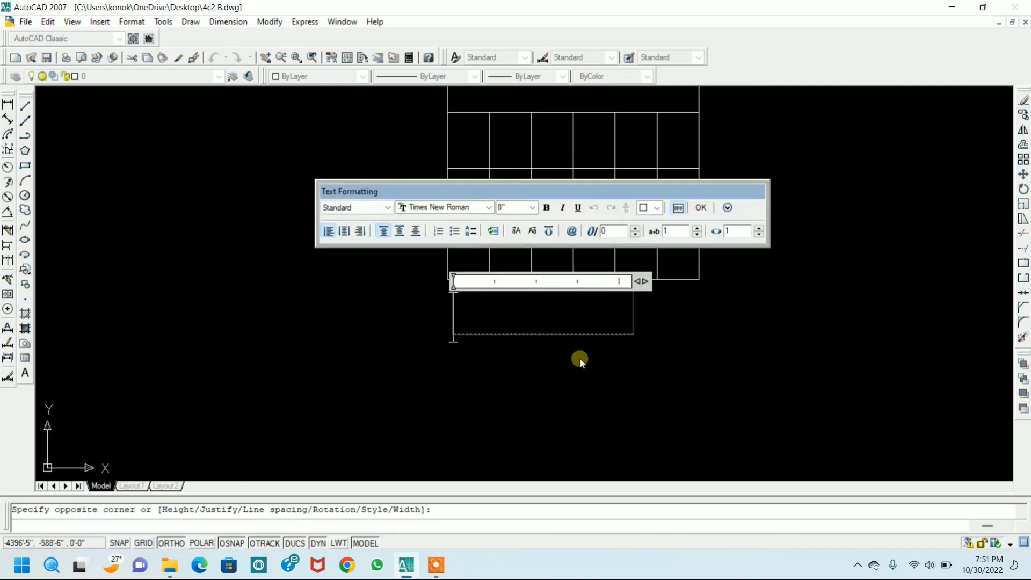
text(T)
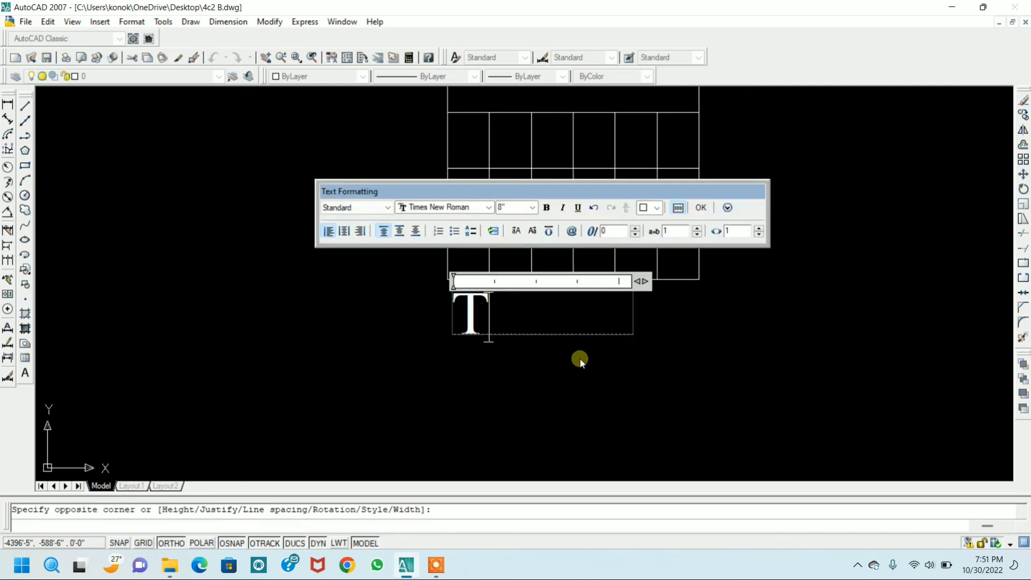
text(ABLE)
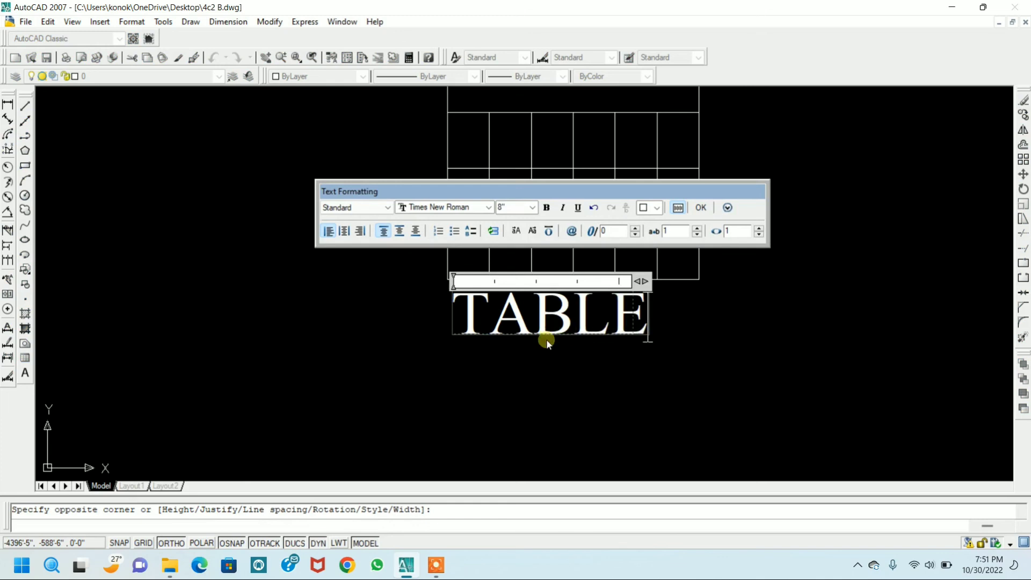
- Set the whole TABLE text to a height of 6" and the Times New Roman Baltic font, and finish the text
key(ctrl+a)
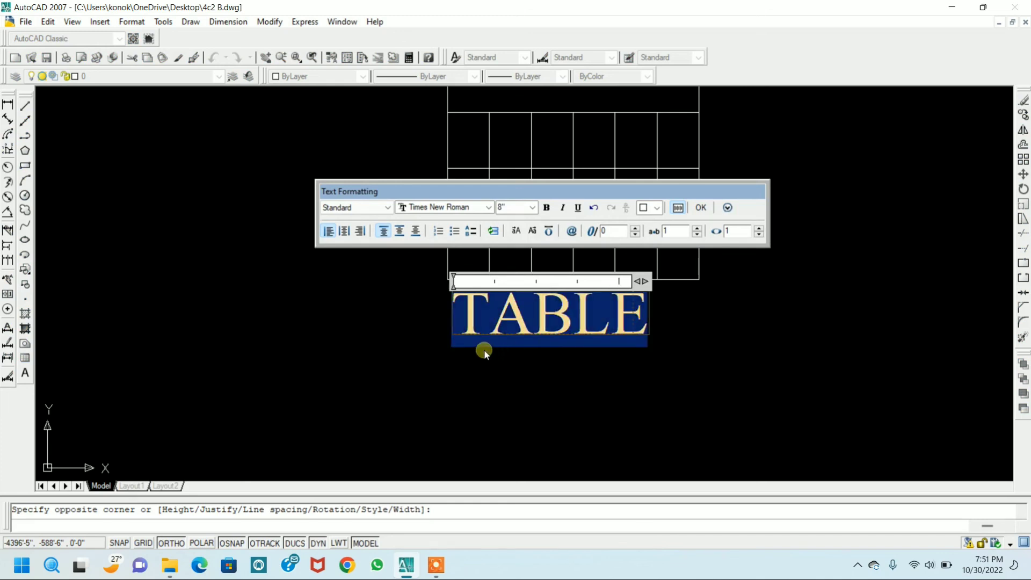
click(533, 209)
text(6)
key(Return)
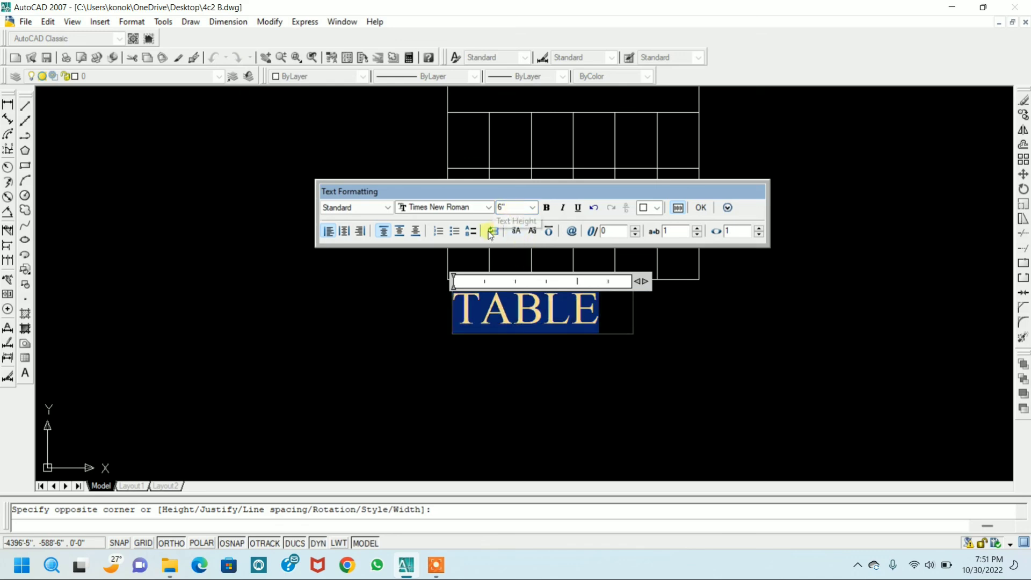
click(489, 207)
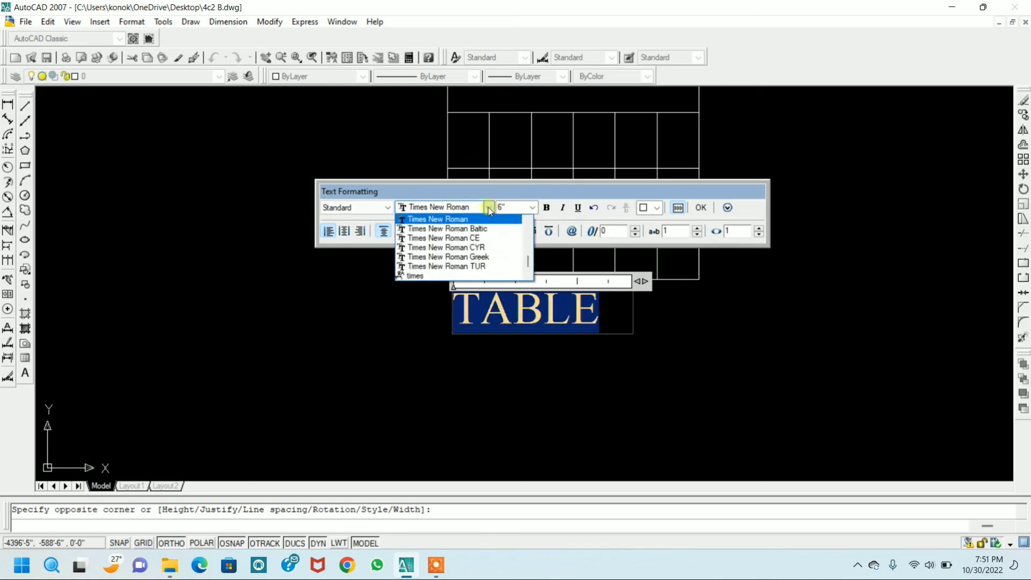
click(448, 229)
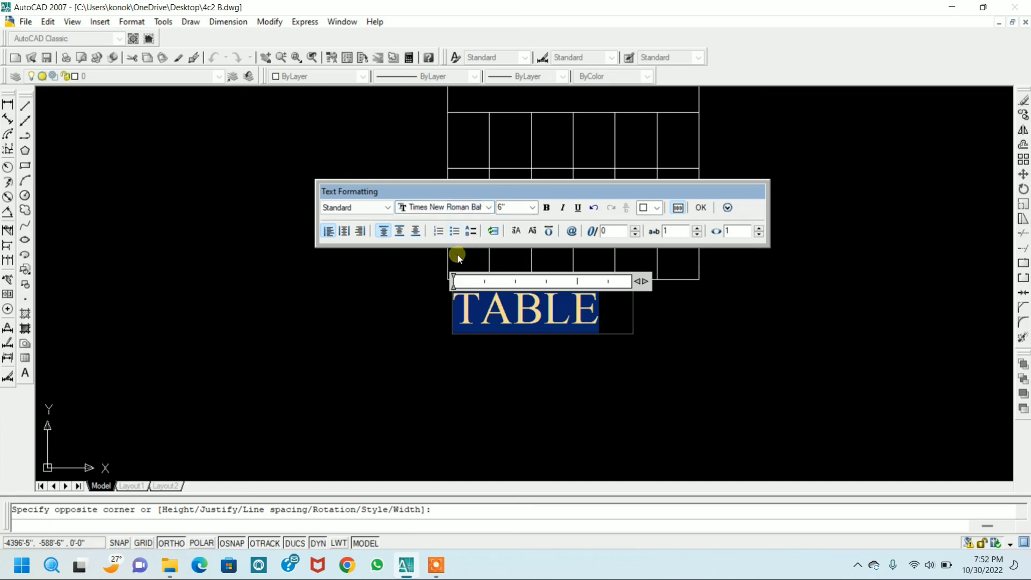
click(704, 211)
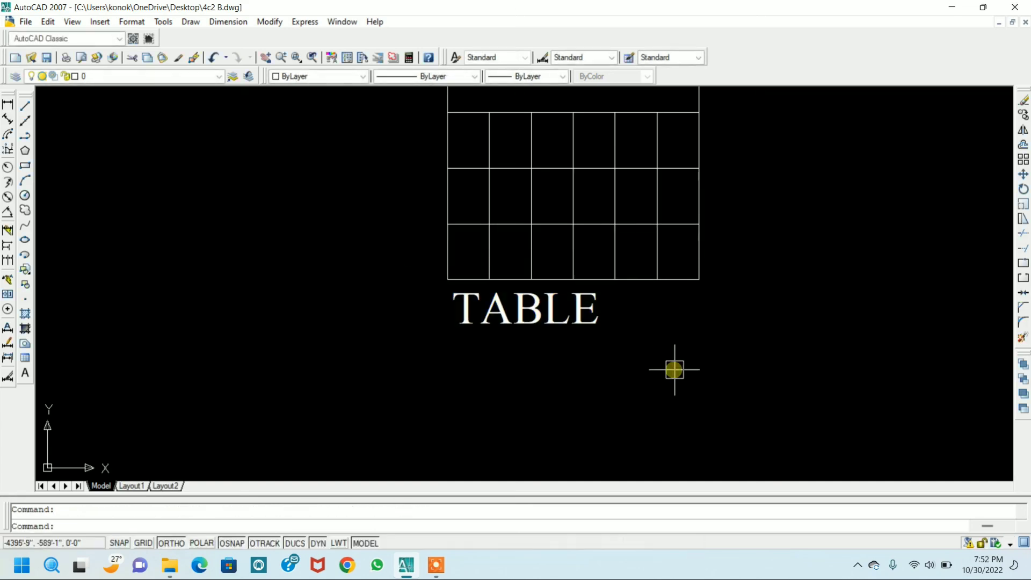
- Reopen the TABLE text for editing, try bold and italic on the whole word, and remove both formats
scroll(574, 349, down, 6)
scroll(582, 368, up, 8)
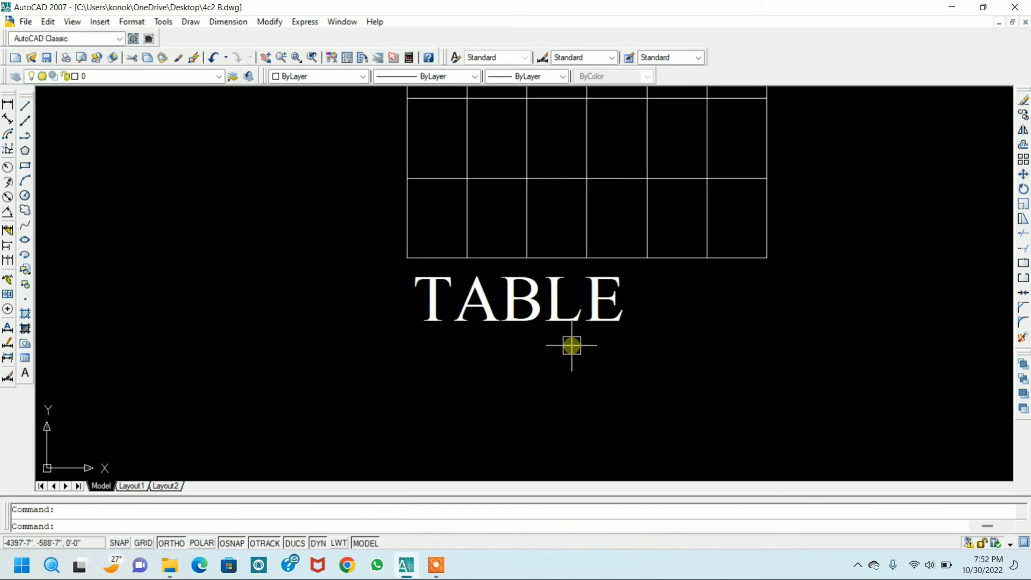
double_click(510, 320)
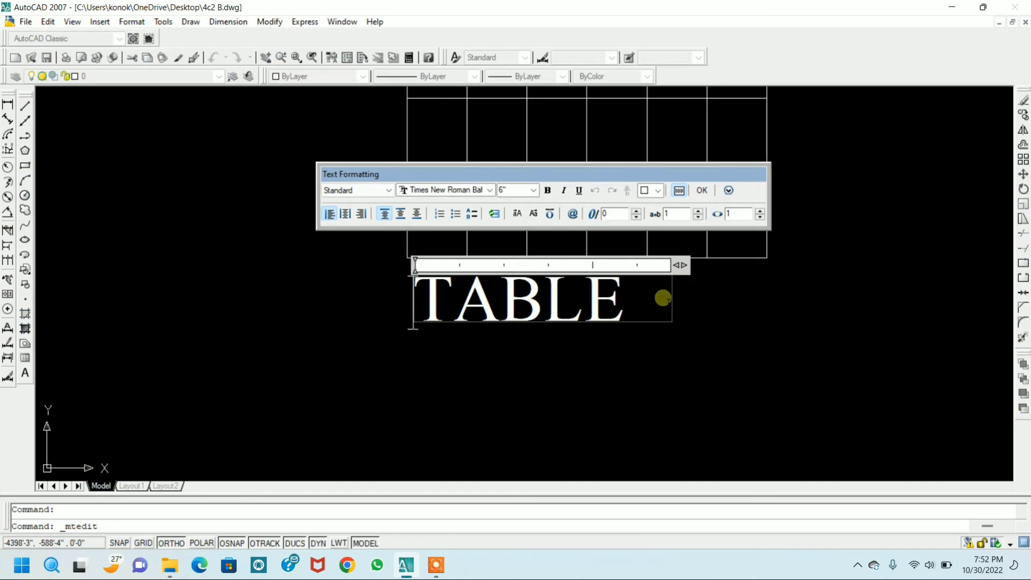
drag(650, 298, 409, 309)
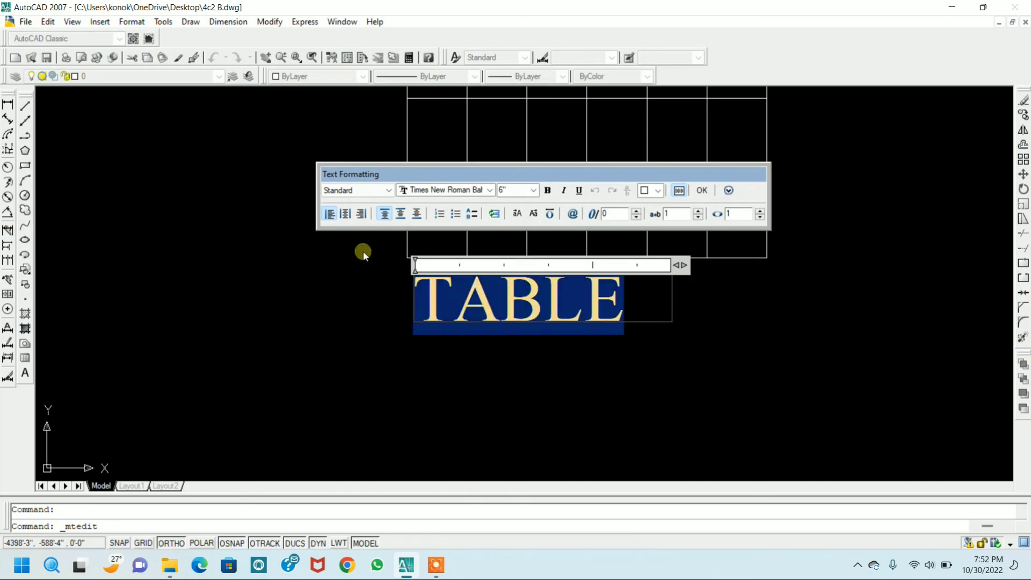
click(548, 191)
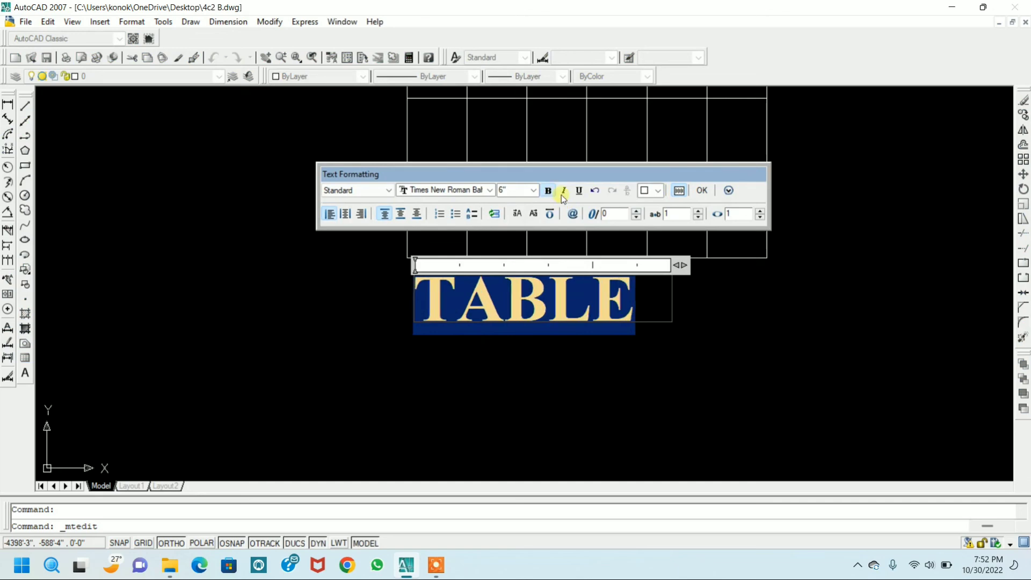
click(564, 190)
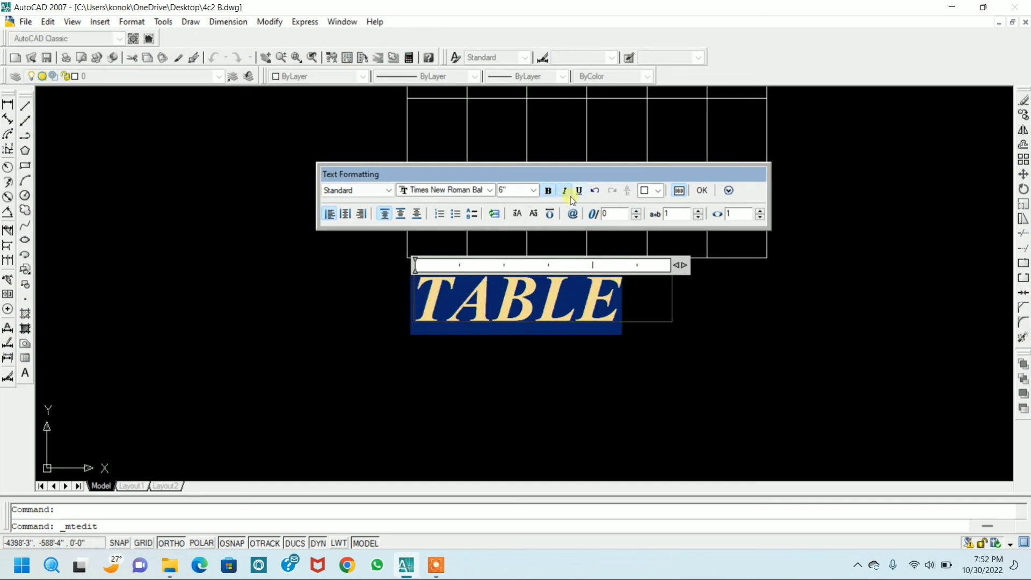
click(564, 194)
click(549, 192)
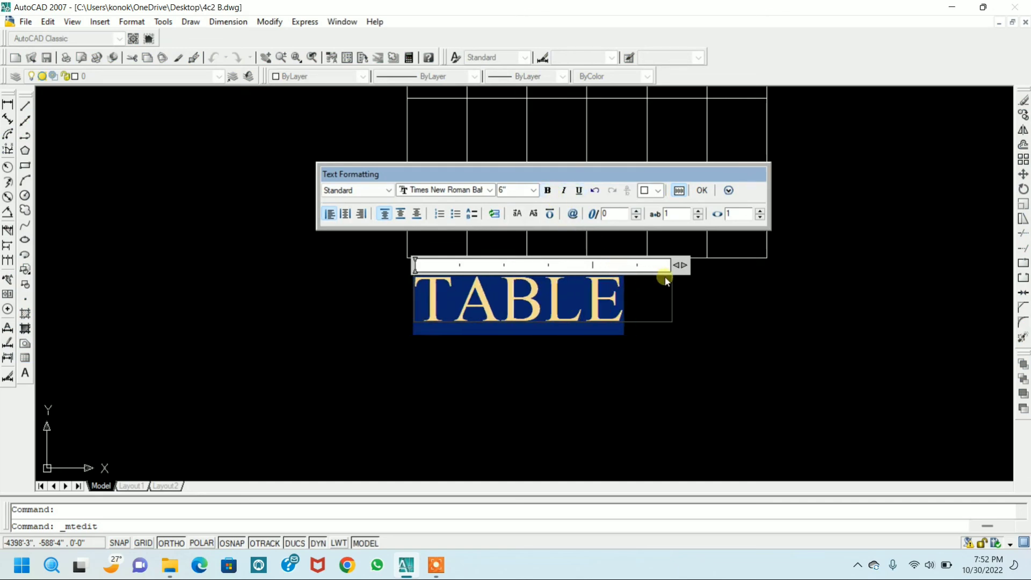
click(701, 190)
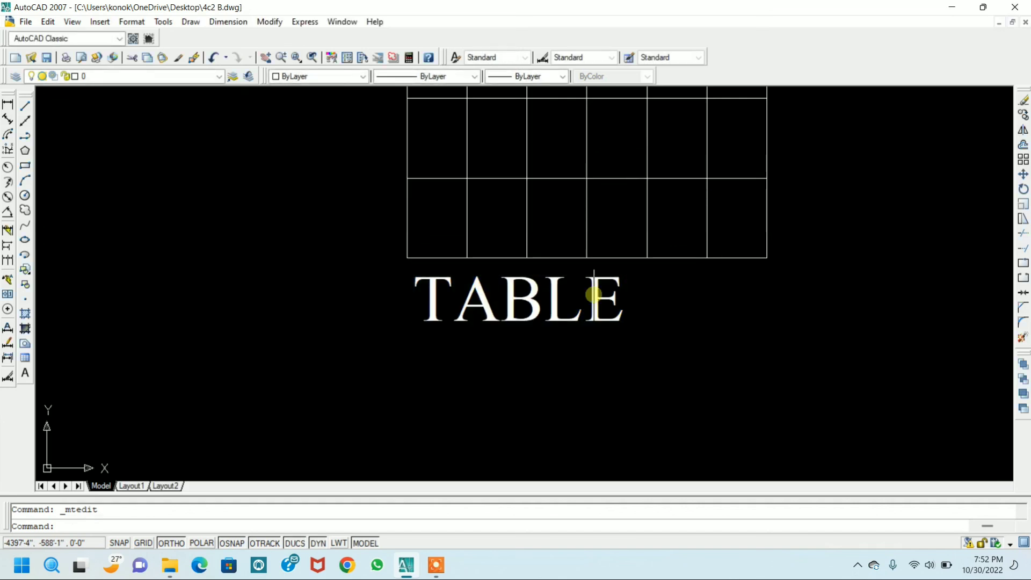
scroll(596, 322, down, 5)
scroll(590, 347, down, 6)
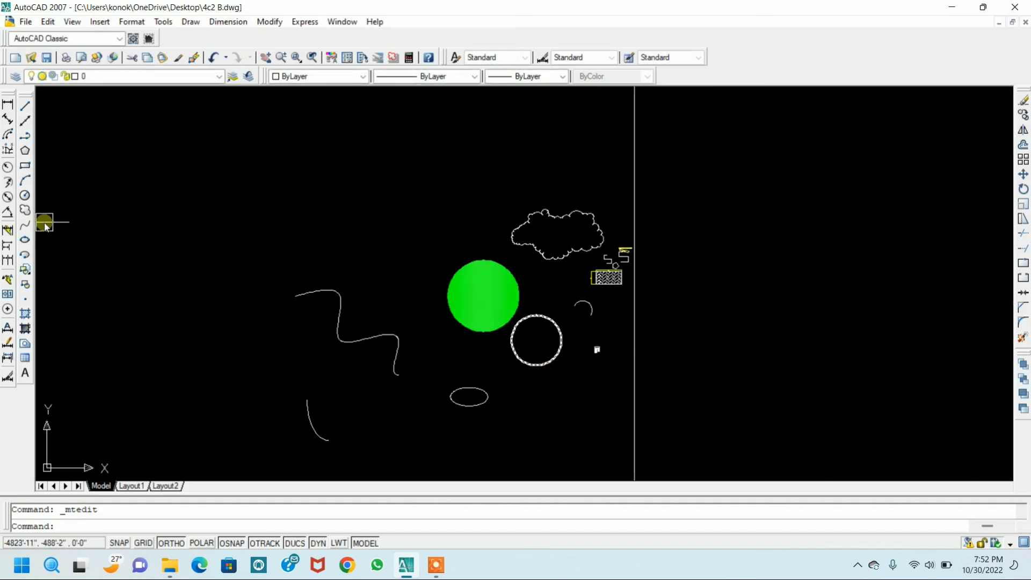